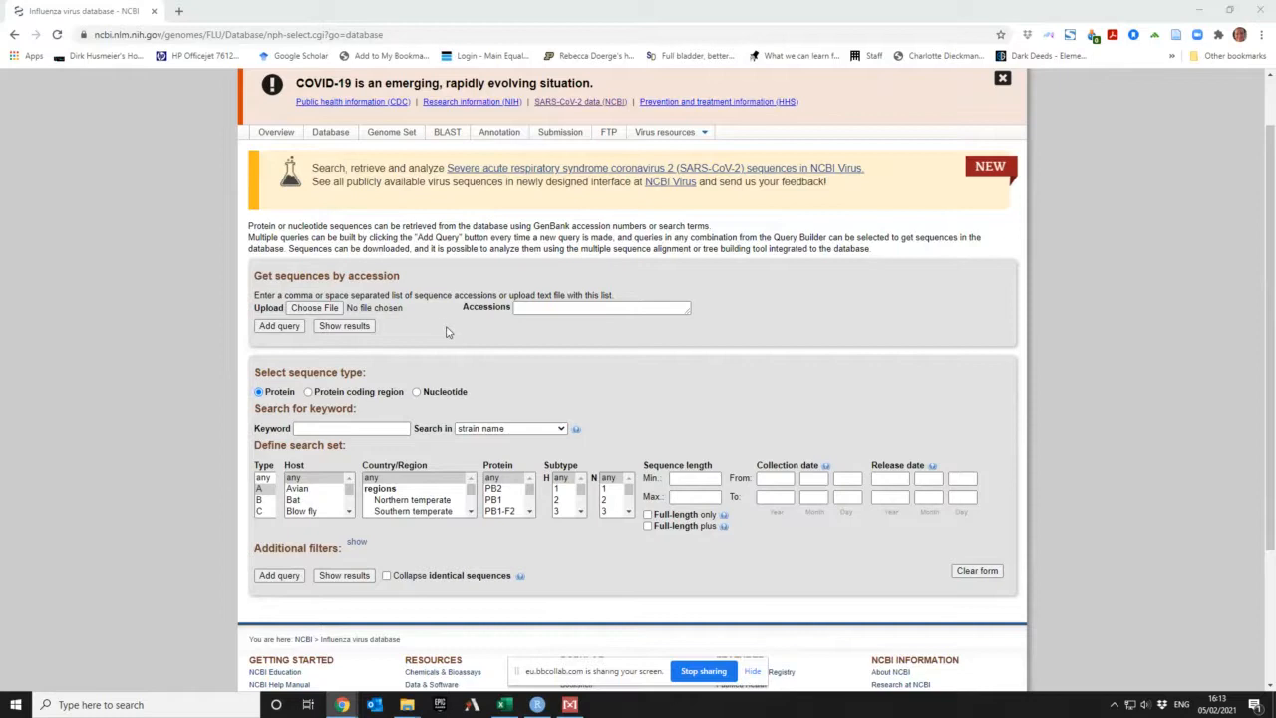
Step: Define the search set as influenza type A, any host, any country or region, and protein PB2
scroll(399, 429, "down", 1)
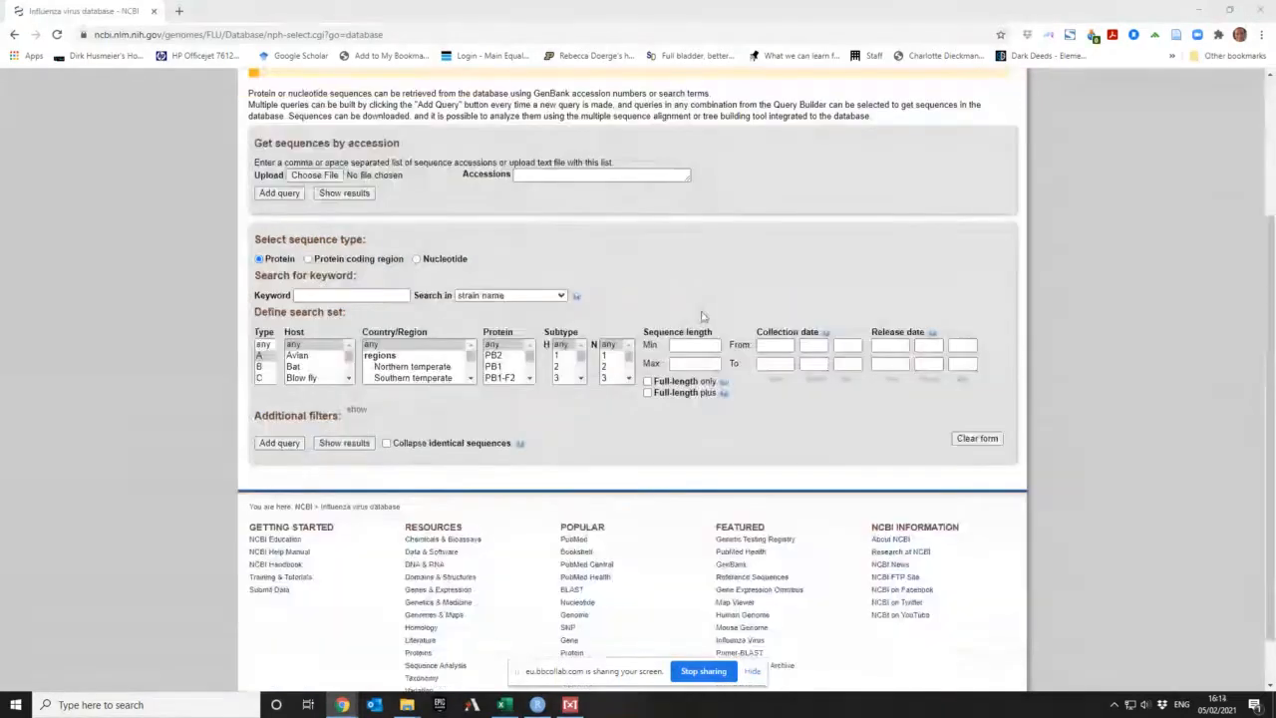
scroll(564, 406, "up", 1)
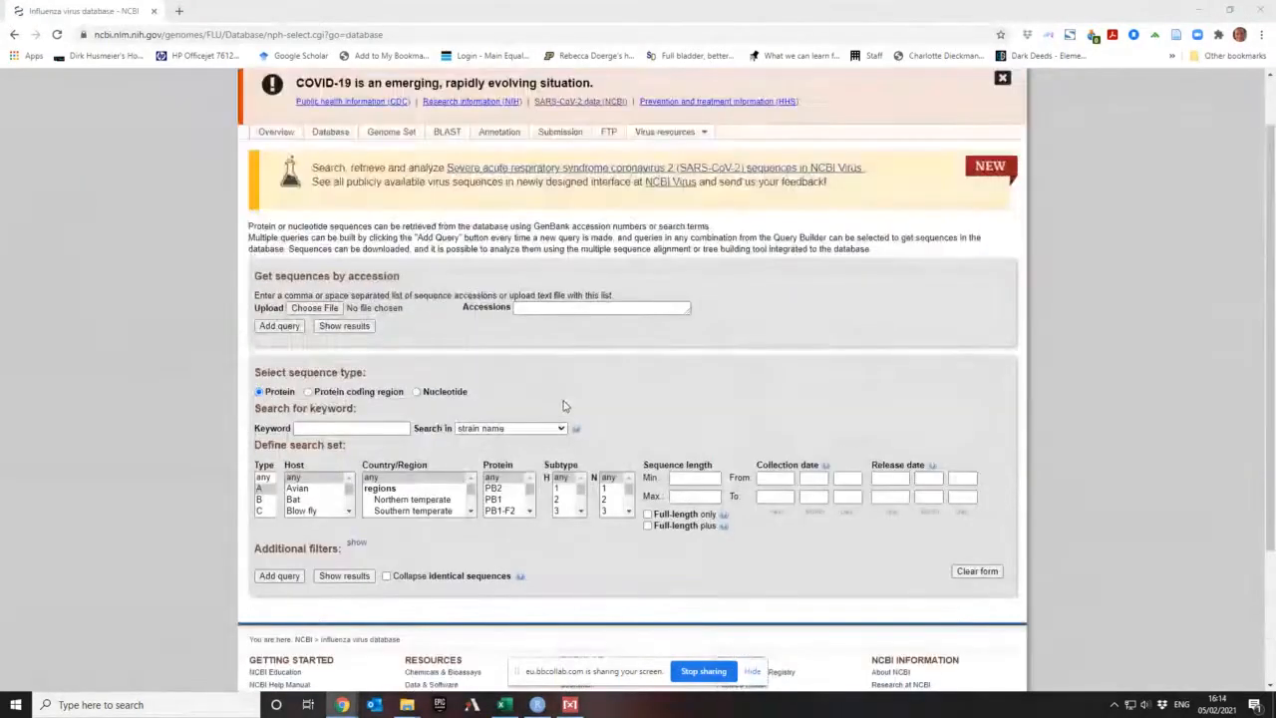
scroll(564, 405, "down", 1)
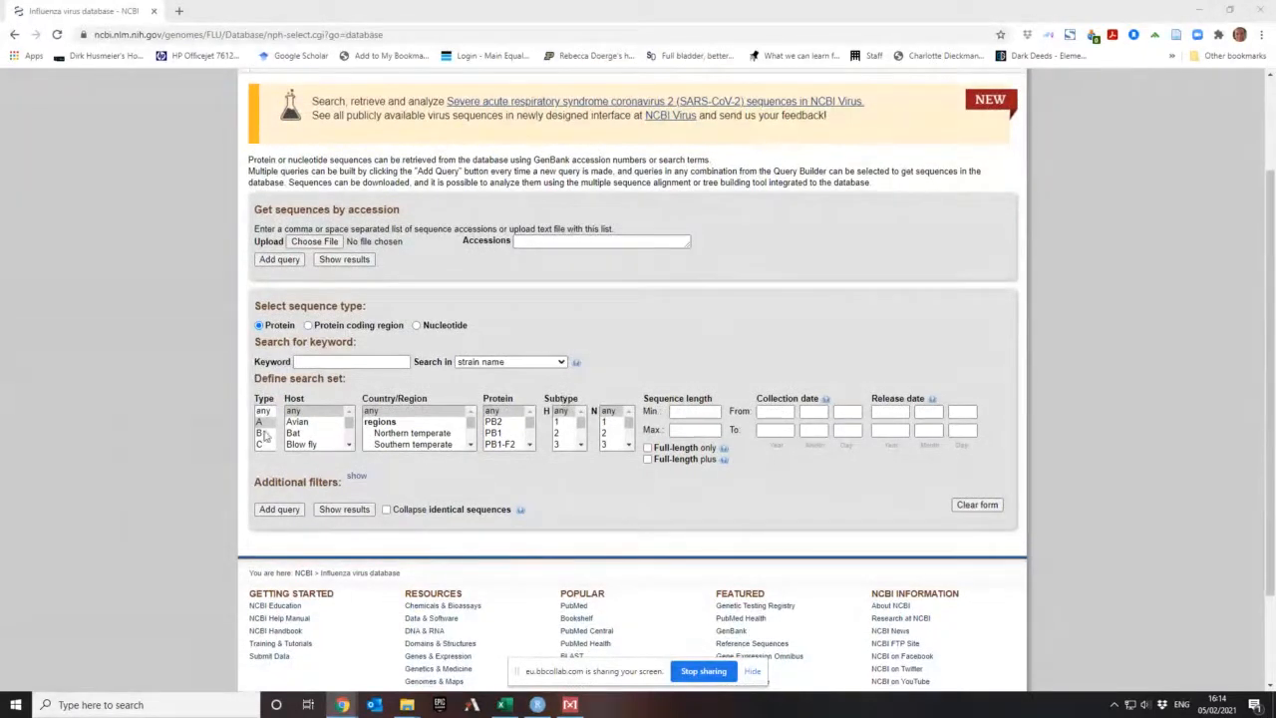
left_click(309, 417)
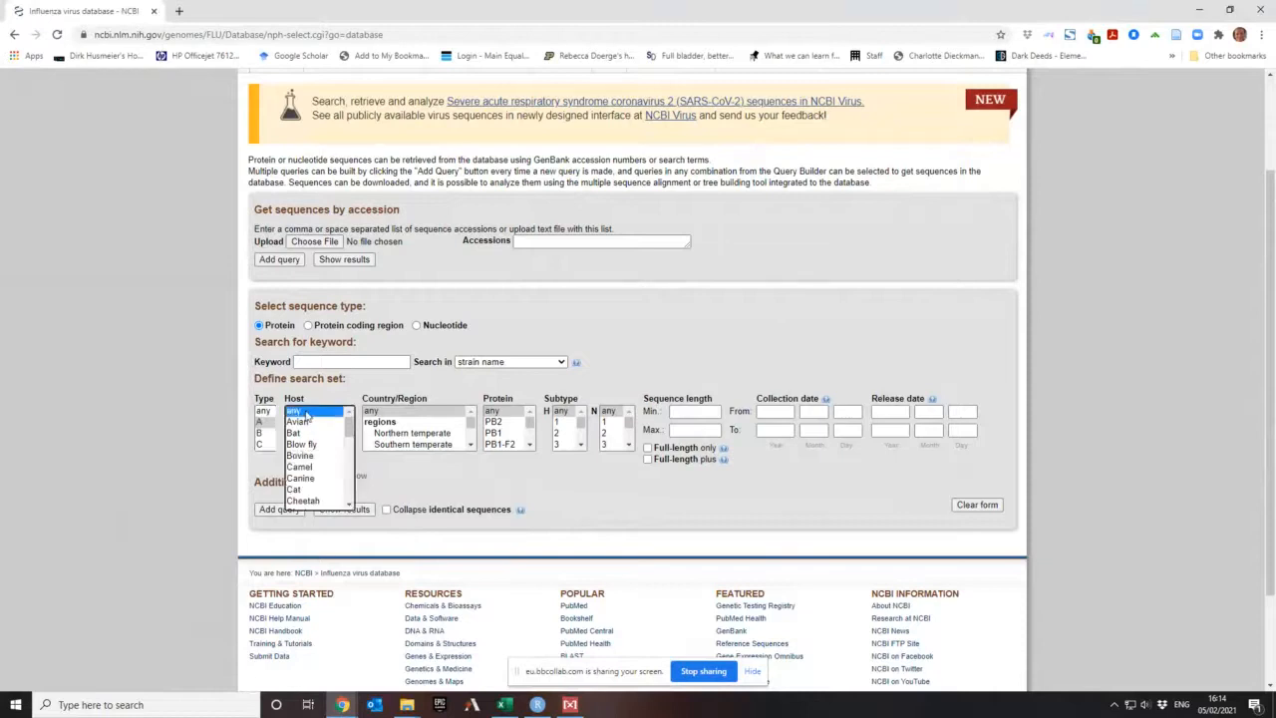
left_click(263, 422)
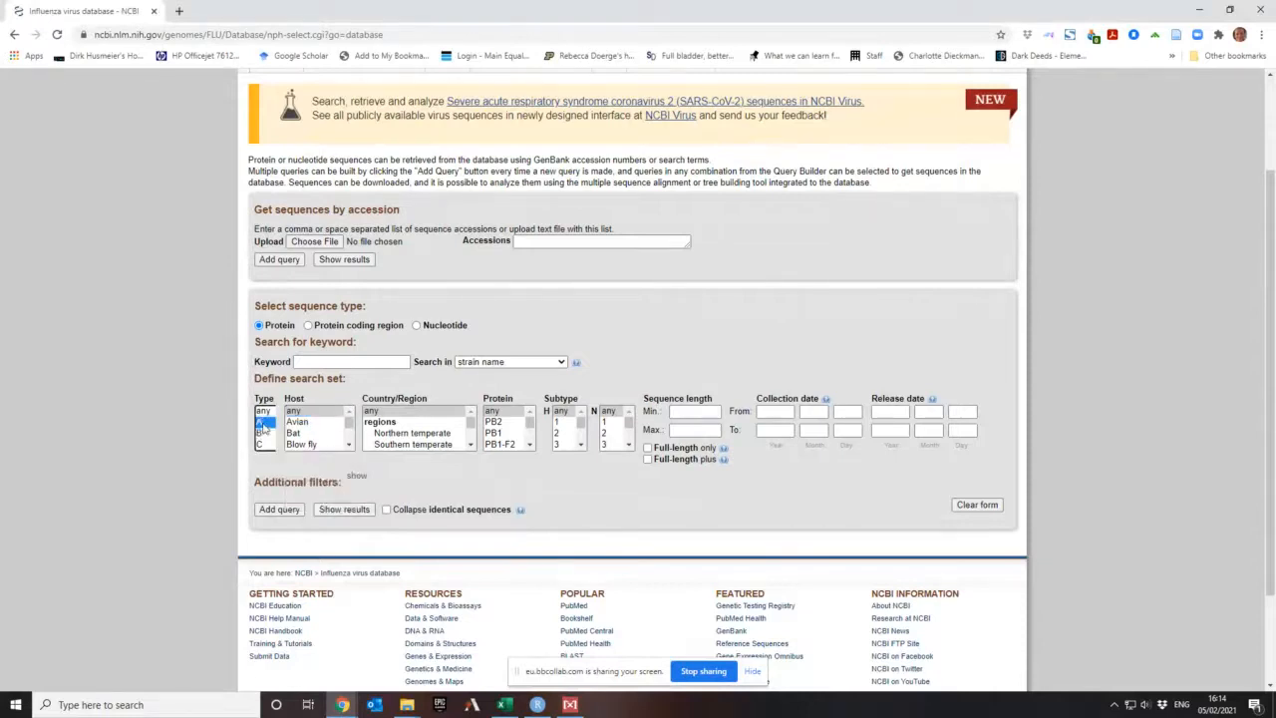
left_click(379, 415)
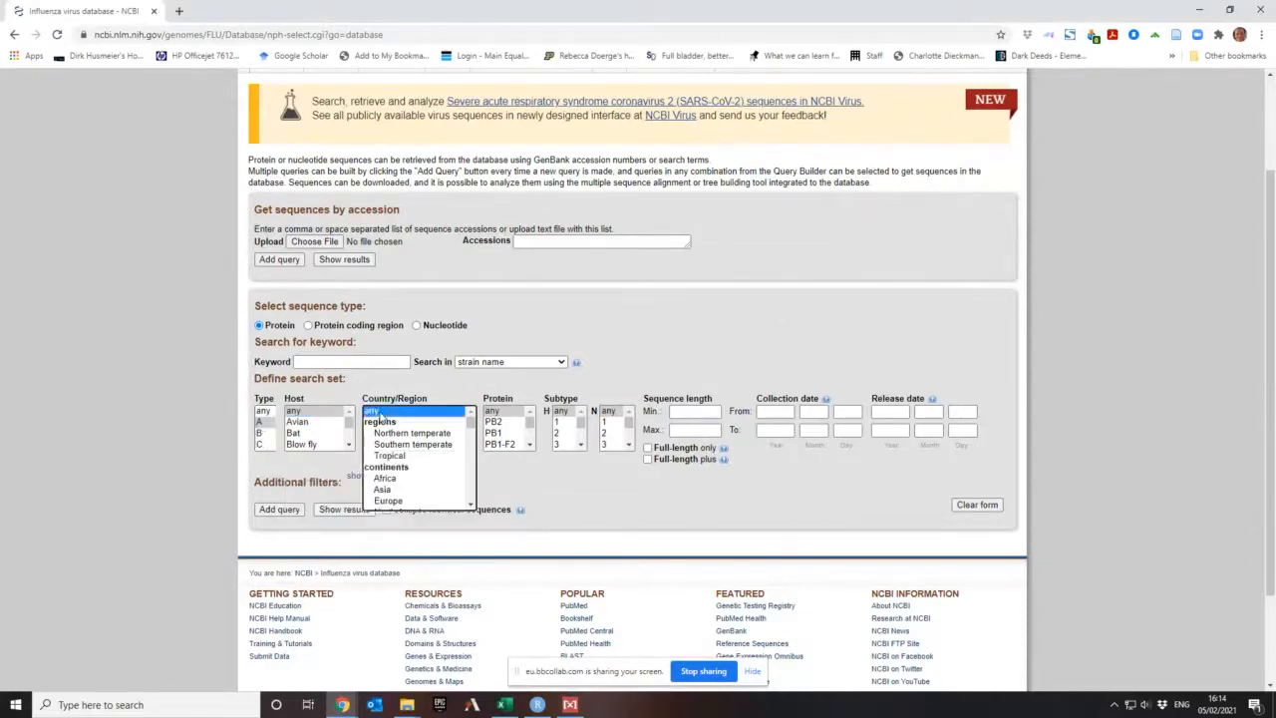
left_click(497, 416)
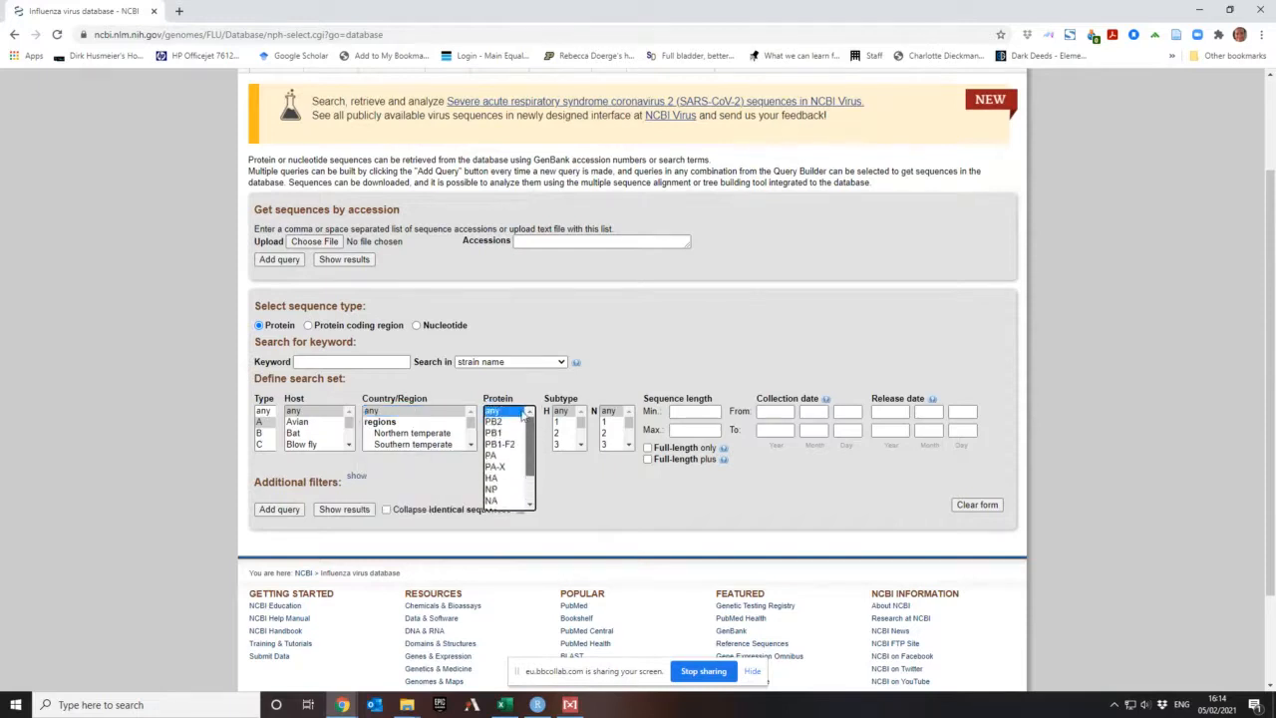
left_click(499, 421)
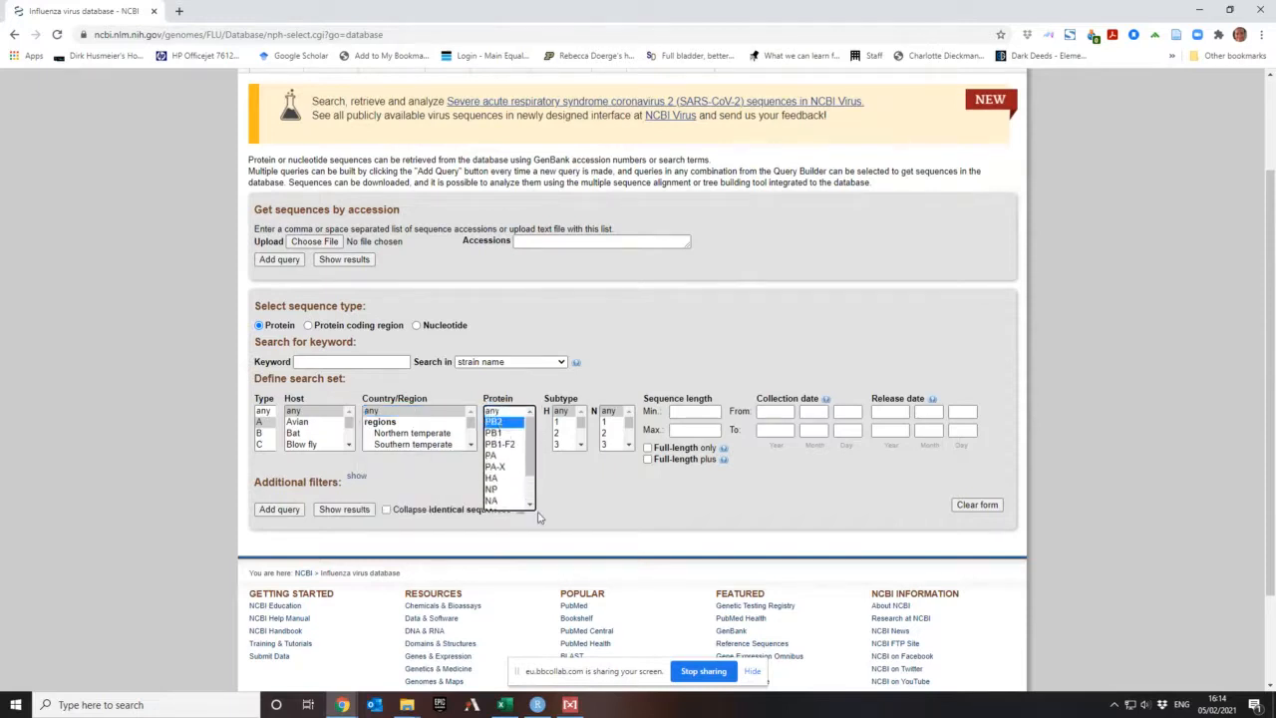
left_click(572, 504)
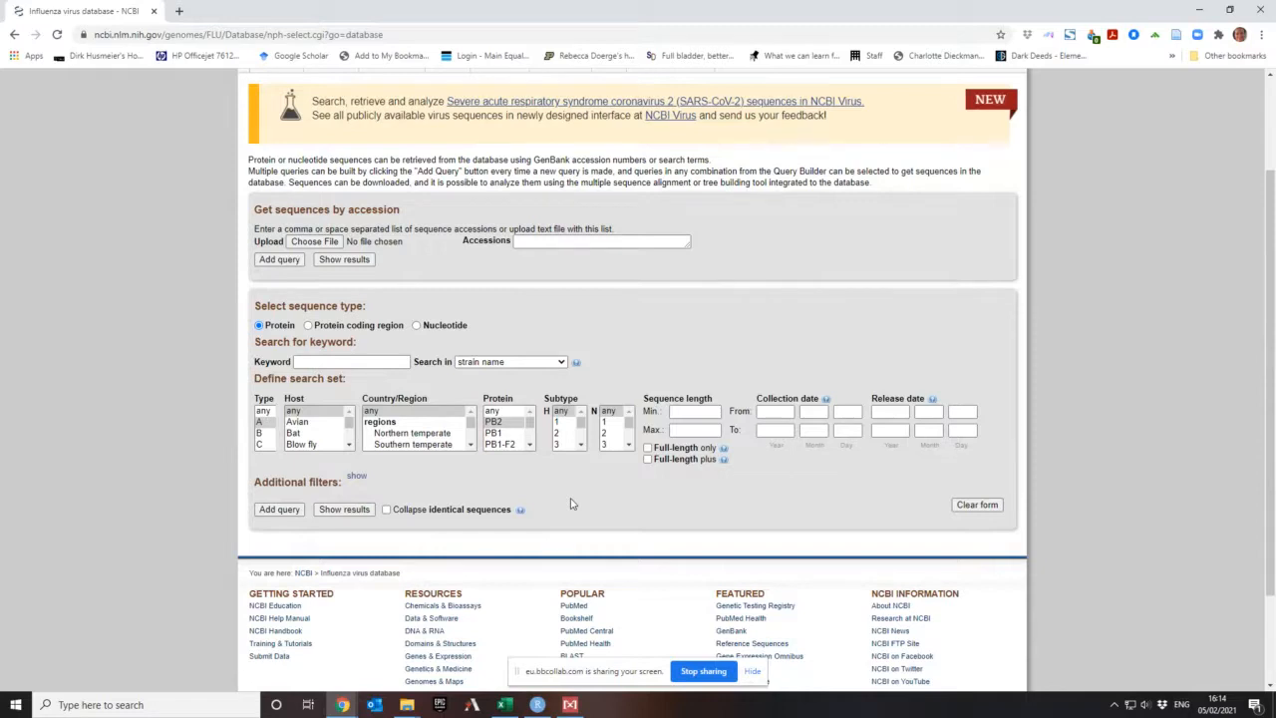
Step: Limit the search to subtype H 5, N 8 with full-length sequences only, and show the results
left_click(561, 416)
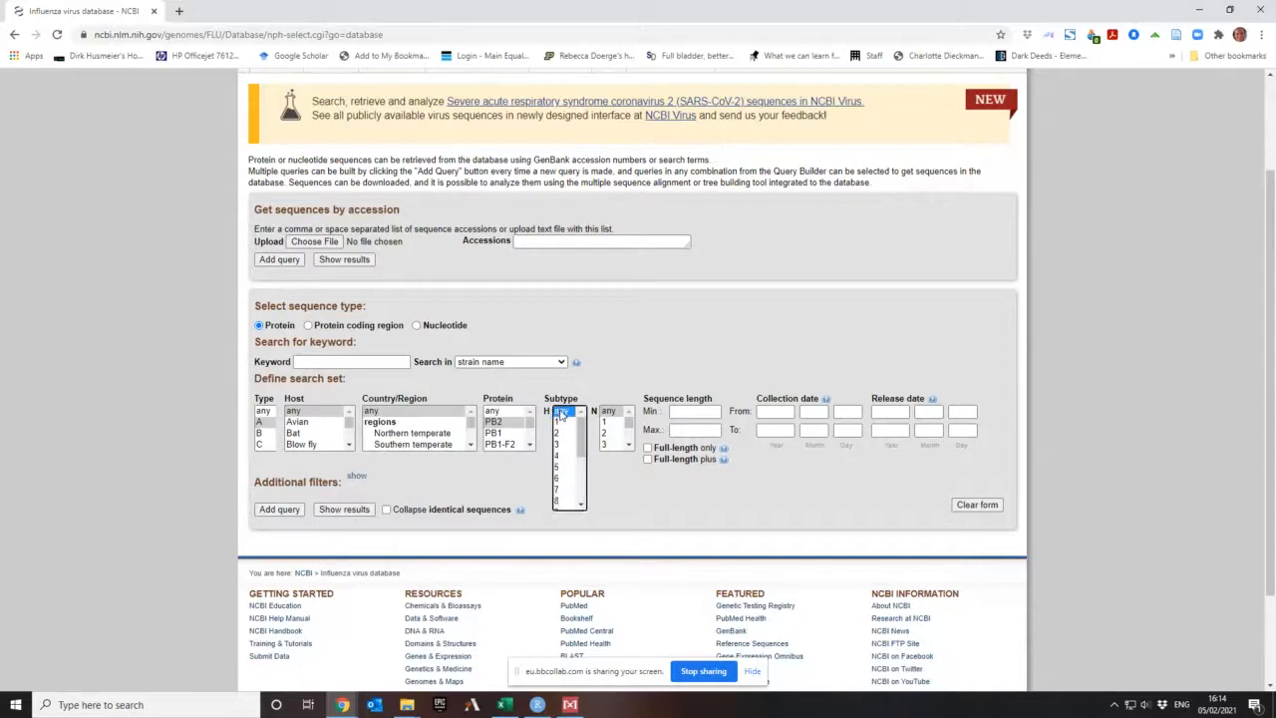
left_click(563, 467)
left_click(624, 430)
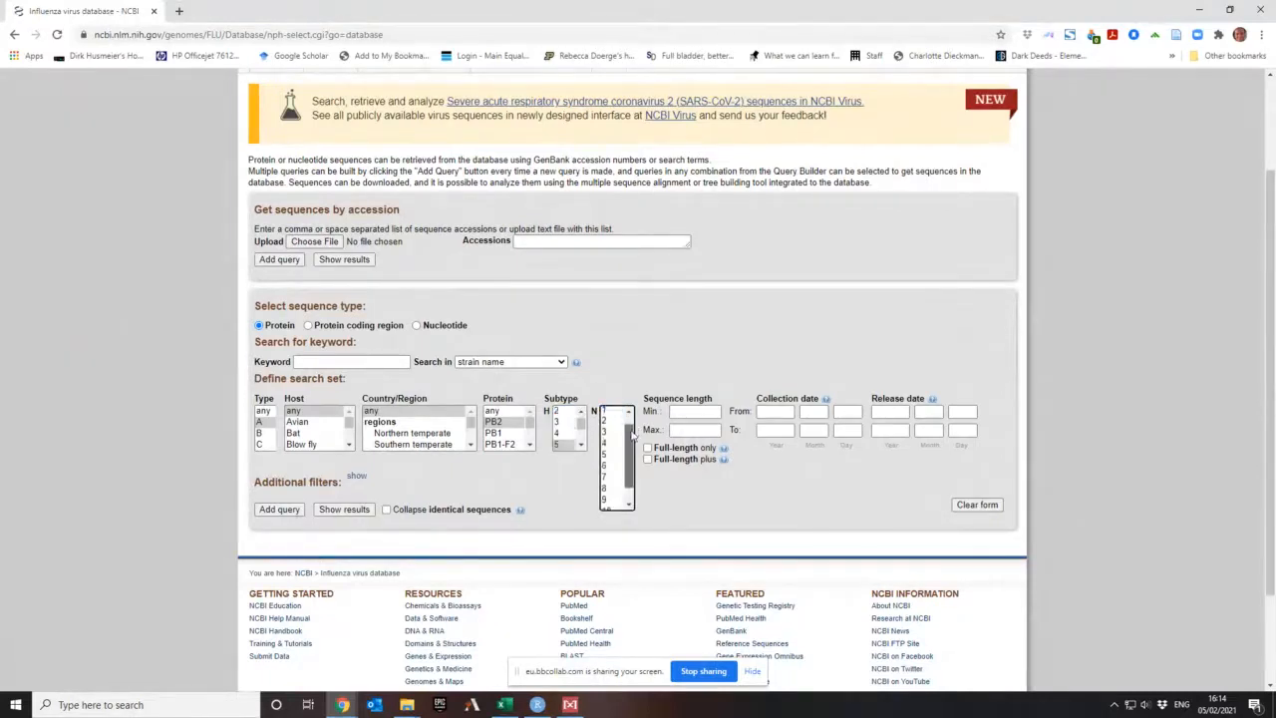
scroll(613, 459, "down", 1)
left_click(609, 471)
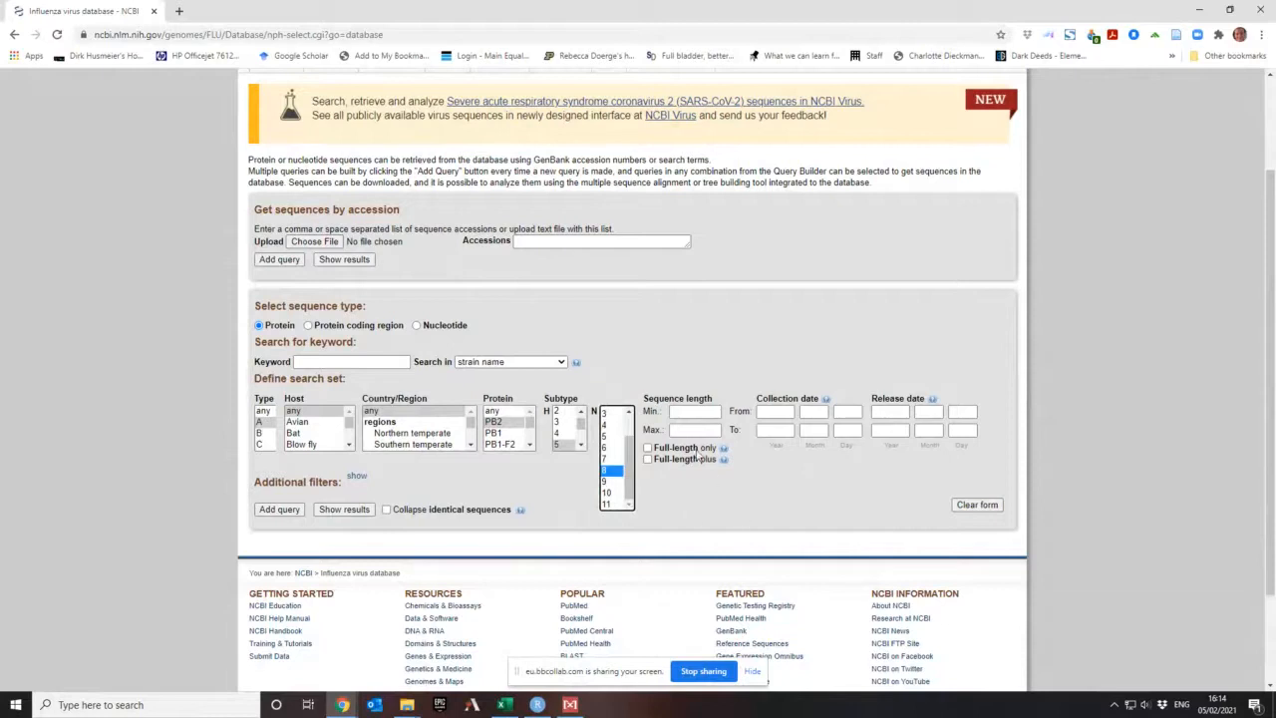
left_click(648, 448)
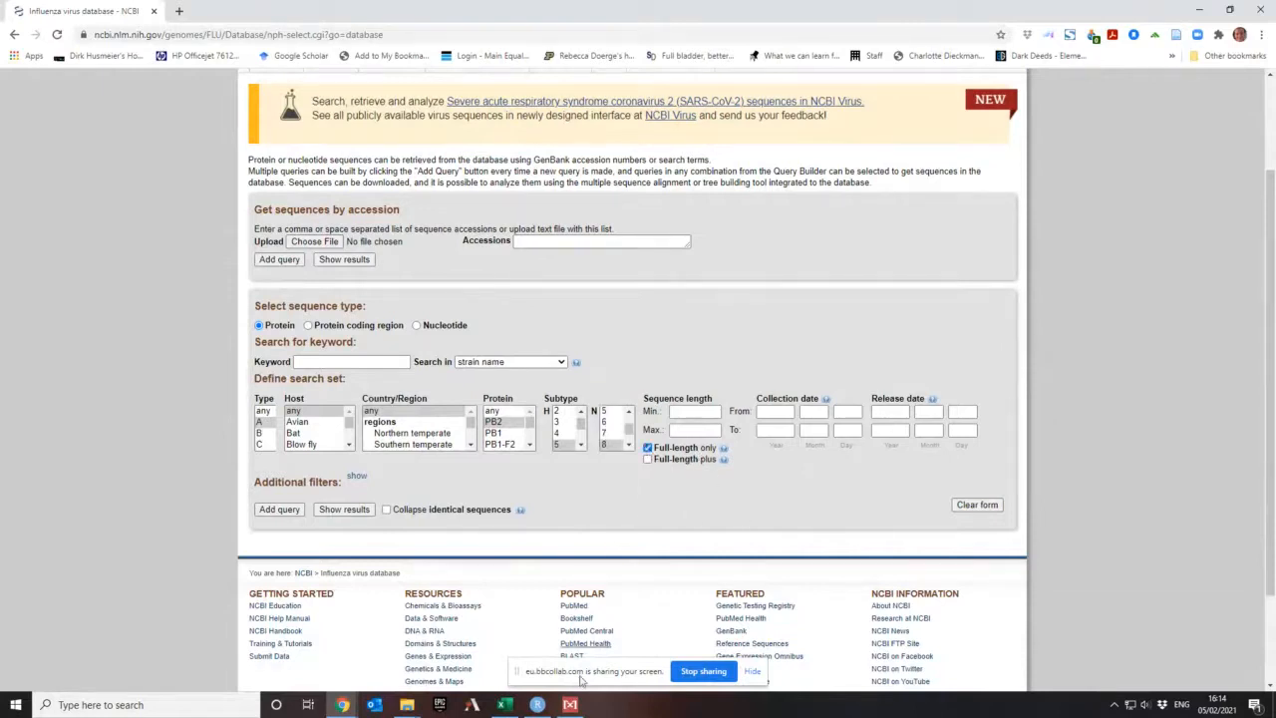
left_click(343, 510)
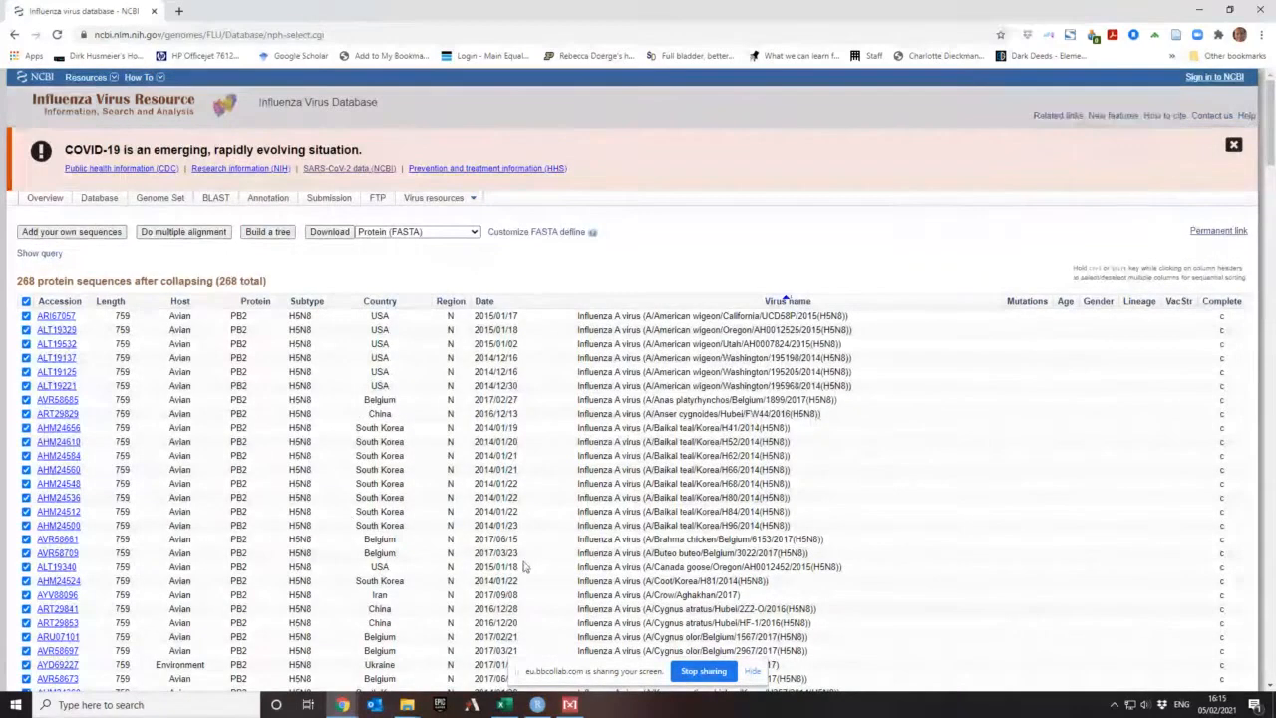
Step: Look through the resulting sequences and download them all in Protein (FASTA) format
scroll(525, 566, "down", 10)
scroll(526, 566, "down", 2)
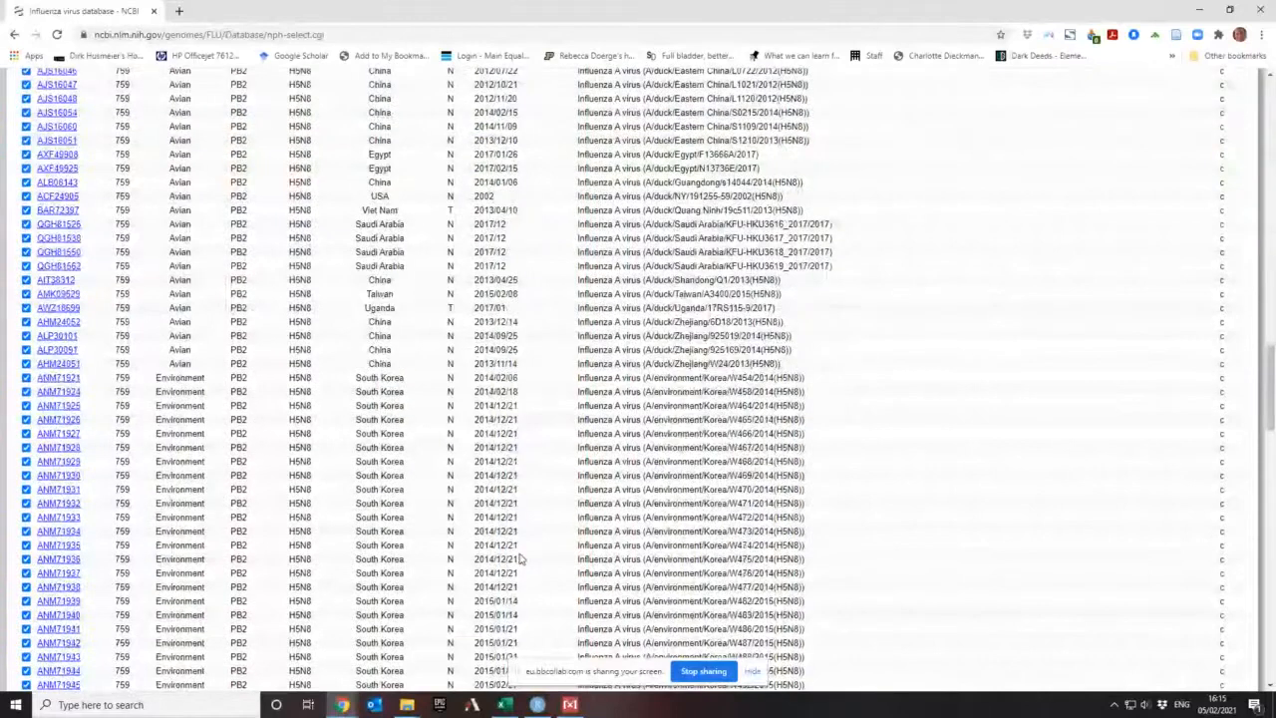
scroll(522, 562, "up", 3)
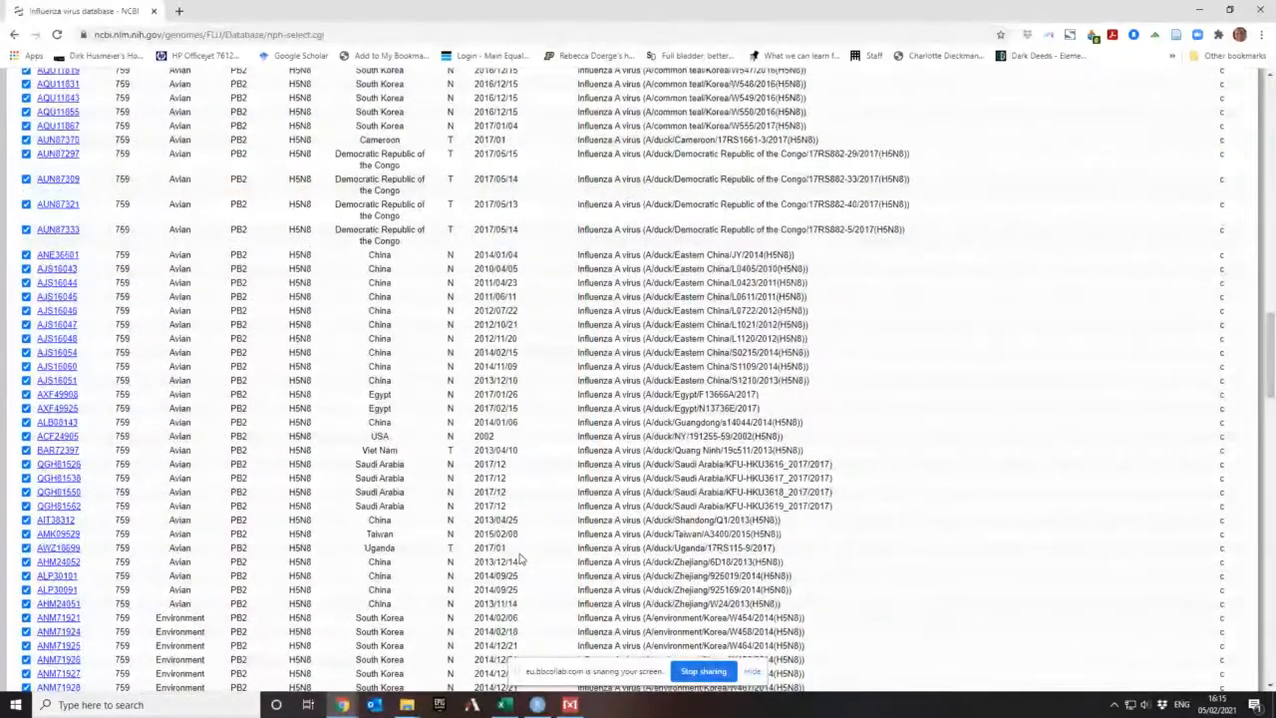
scroll(521, 560, "up", 10)
left_click(329, 231)
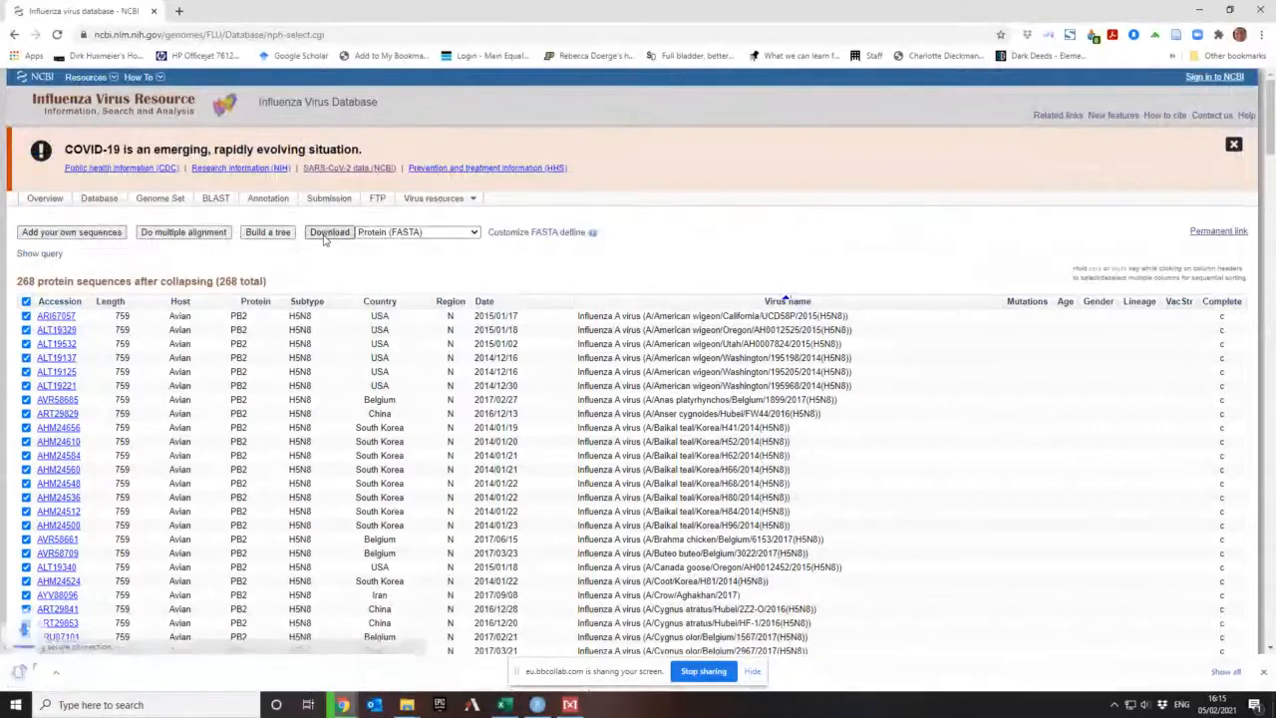
Step: Display the settings for customizing the FASTA defline of the downloaded sequences
left_click(438, 232)
left_click(539, 232)
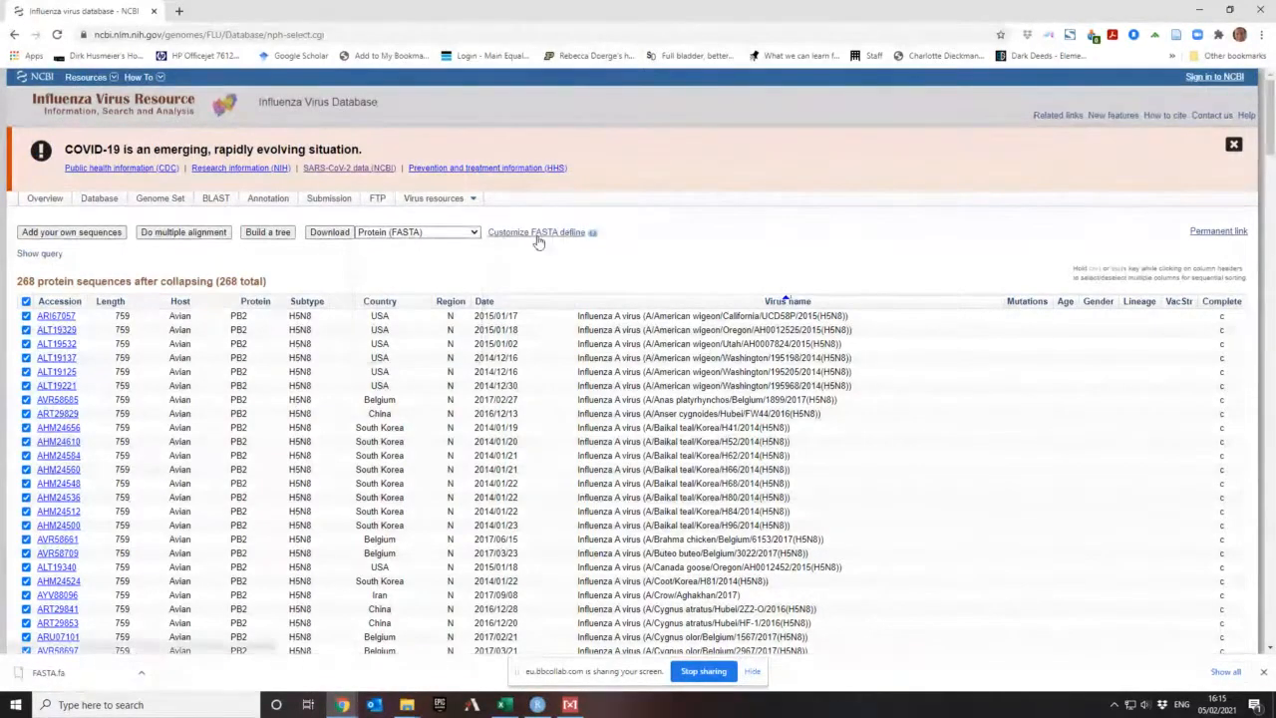
left_click(538, 233)
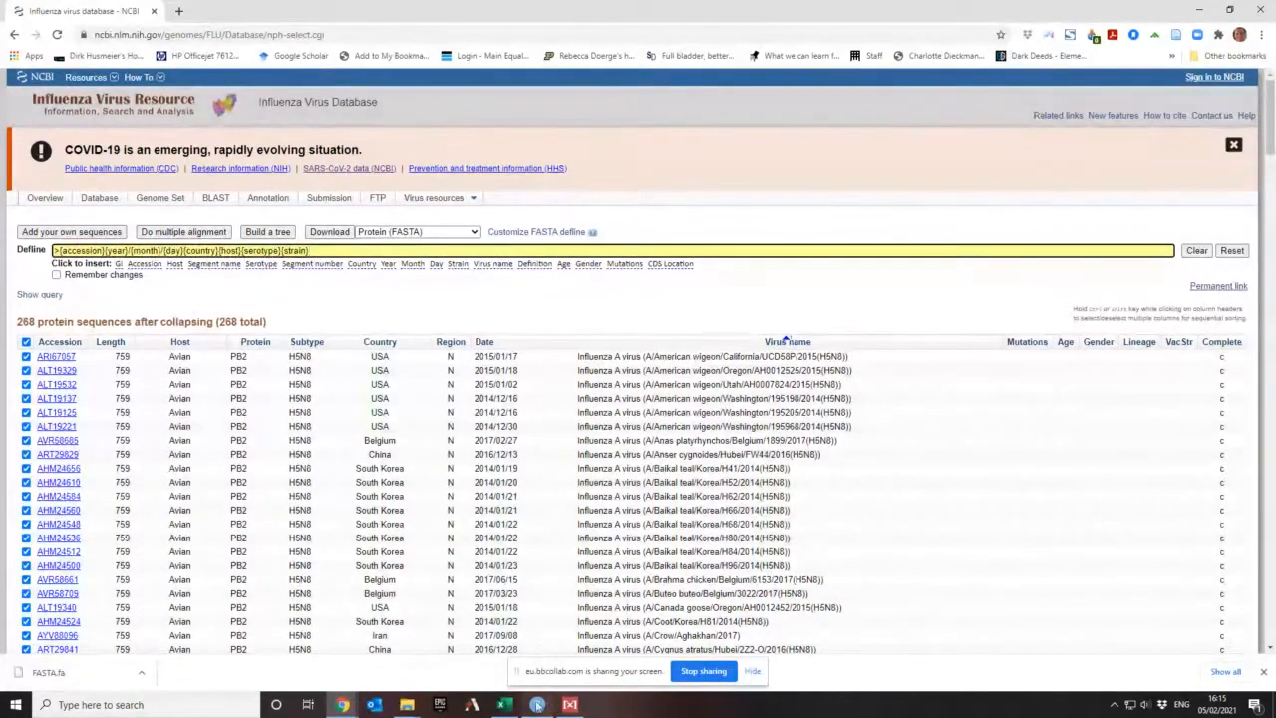
Step: Switch to the Downloads folder and rename FASTA.fa as 2021_2_5_NCBI_PB2_H5N8.fas, accepting the changed extension
mouse_move(409, 704)
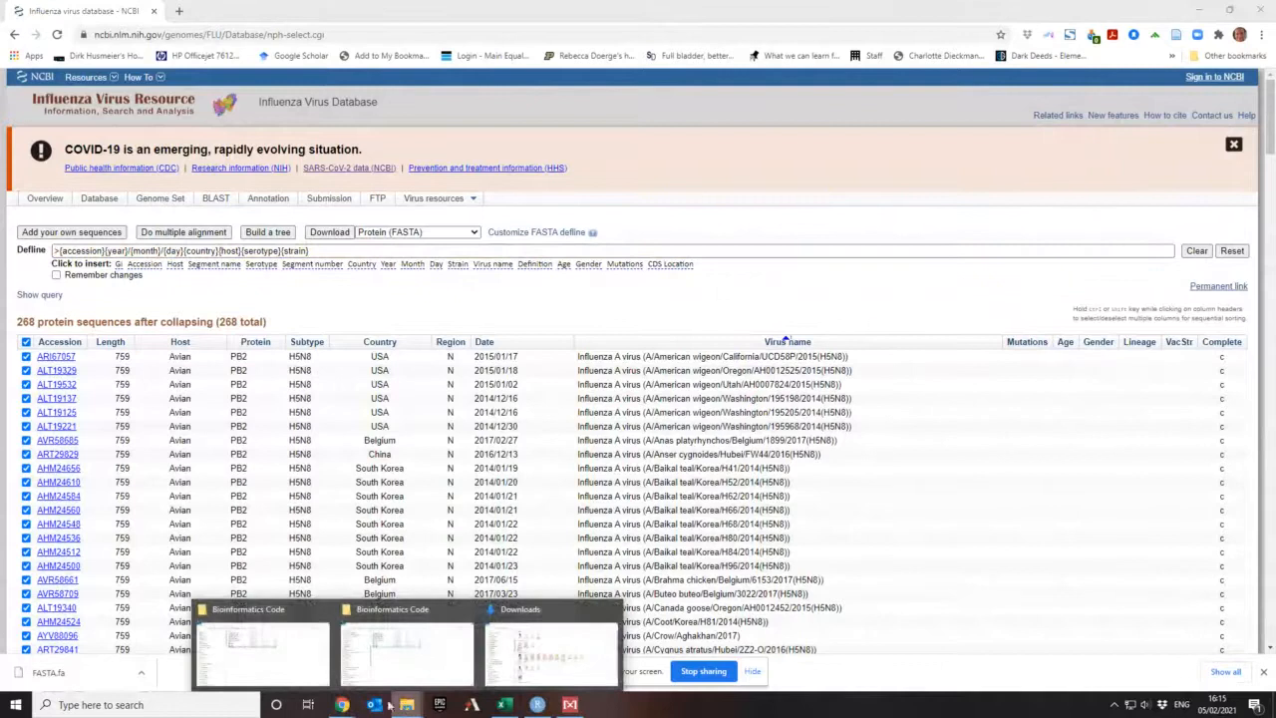
left_click(549, 648)
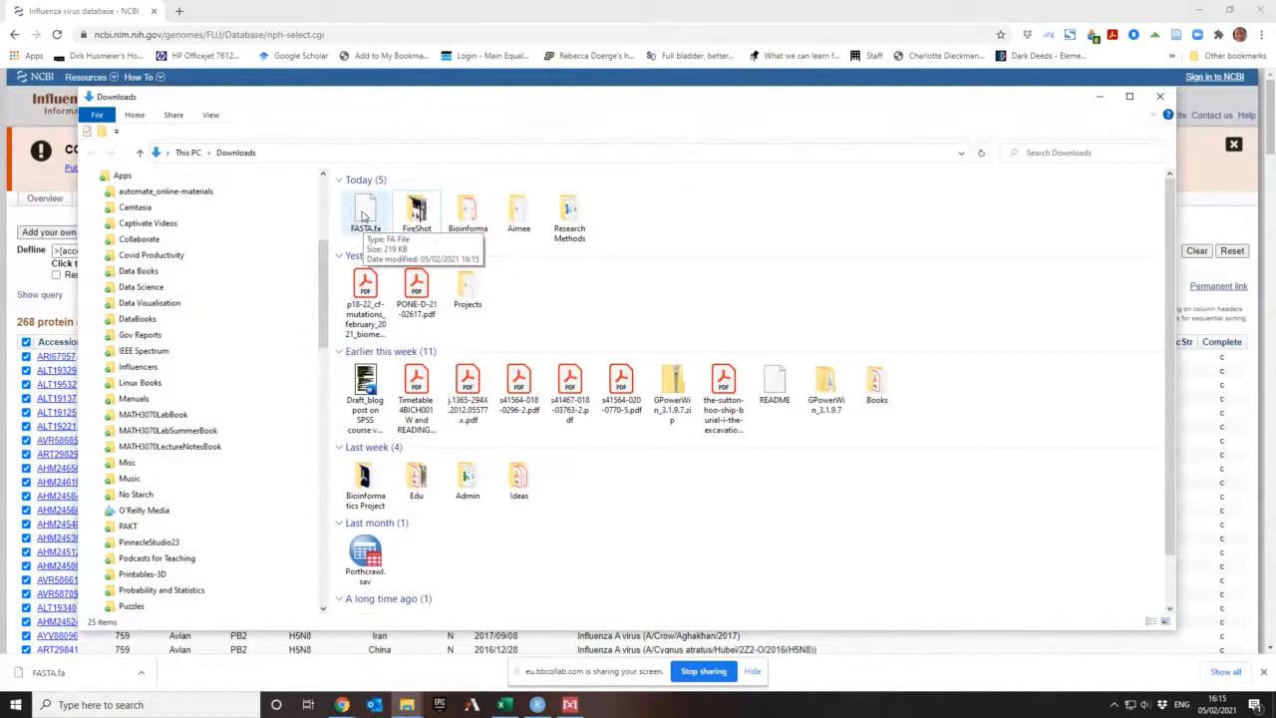
right_click(362, 213)
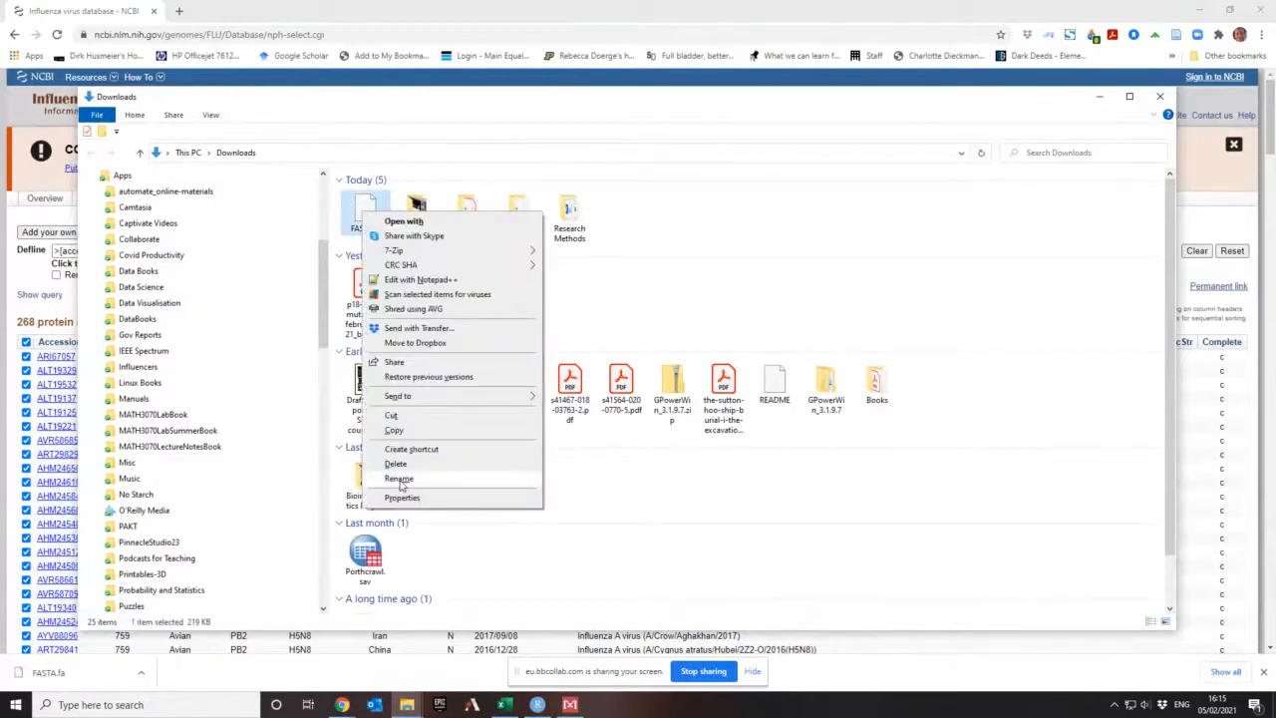
left_click(399, 480)
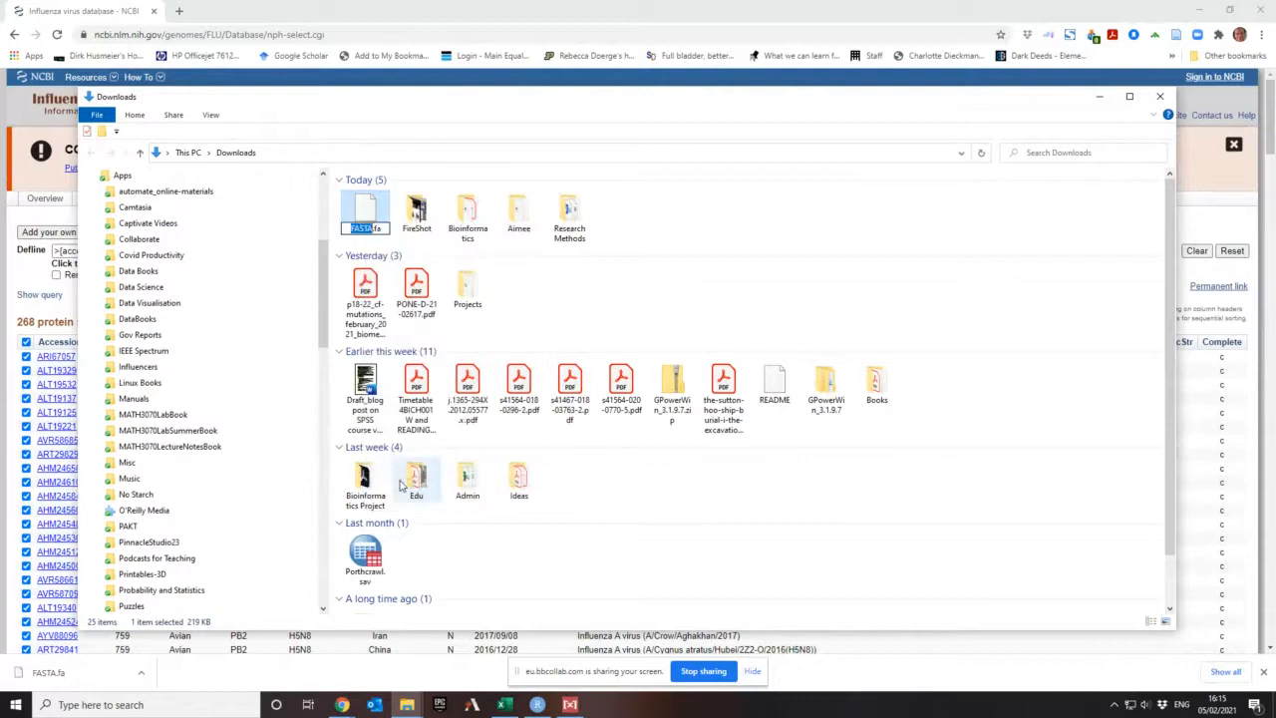
type("20110")
key("BackSpace")
type("_2_5_NCBI")
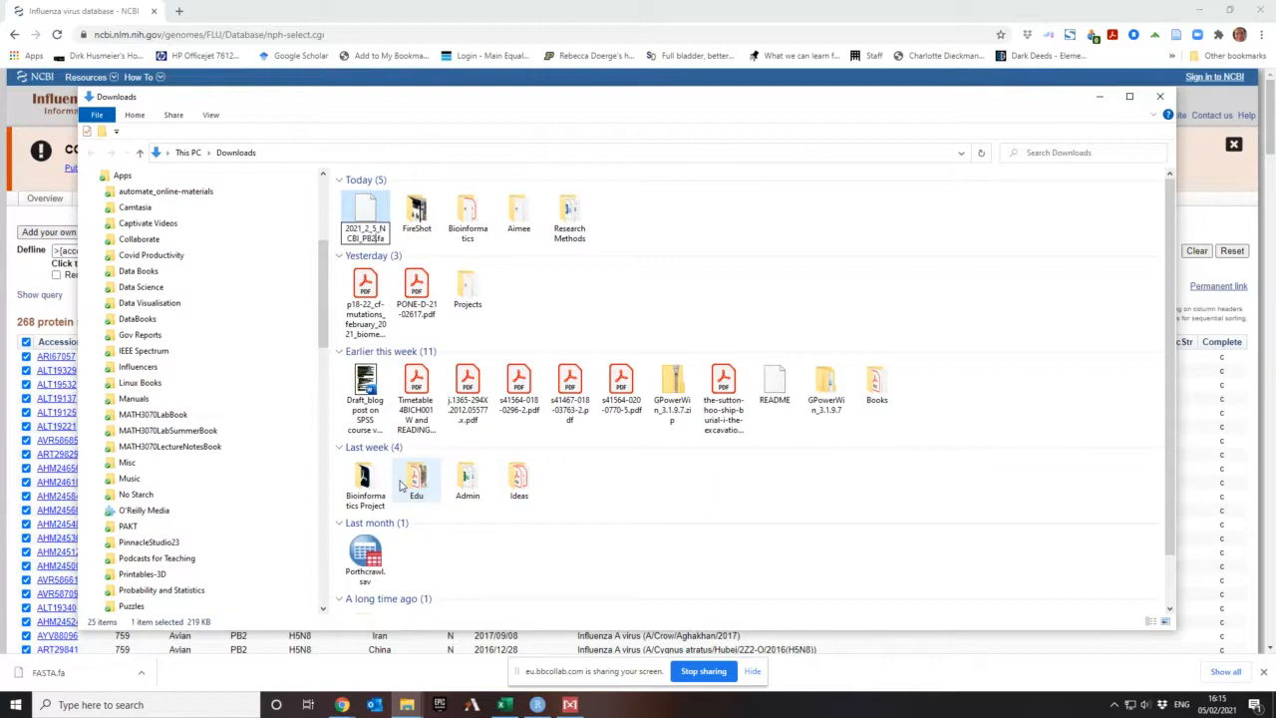
type("_PB2_H5N")
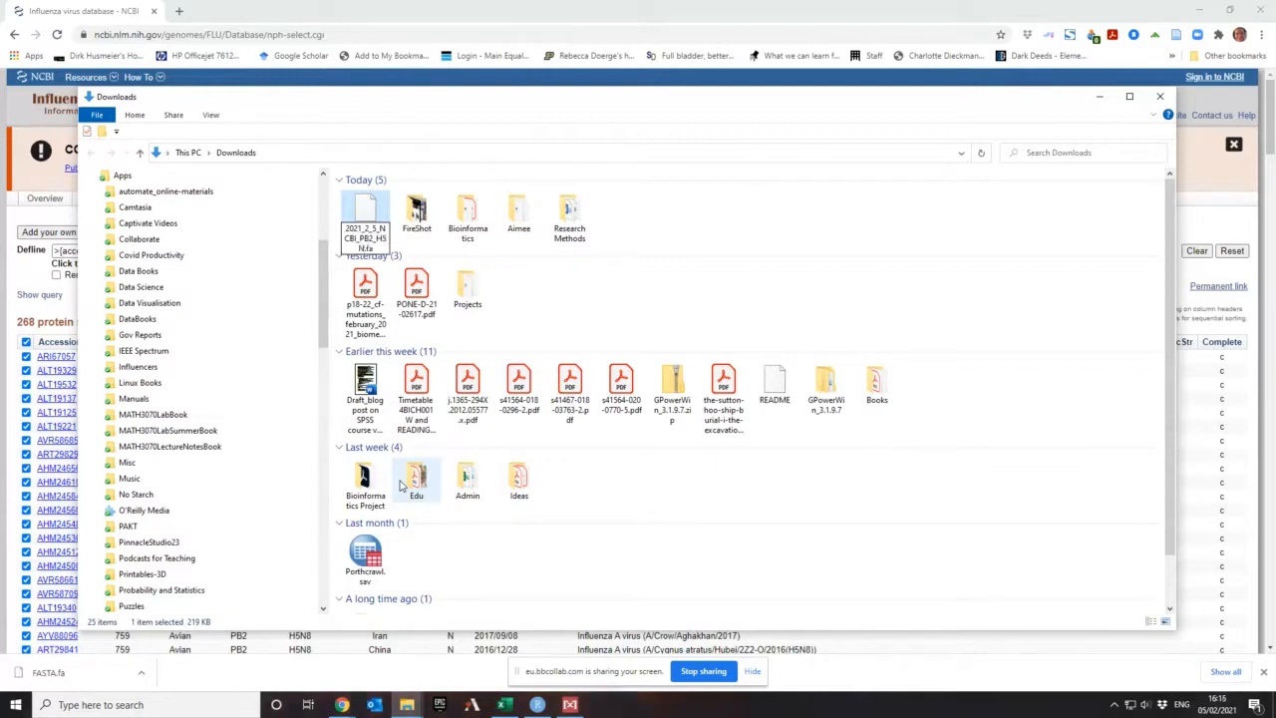
type("*")
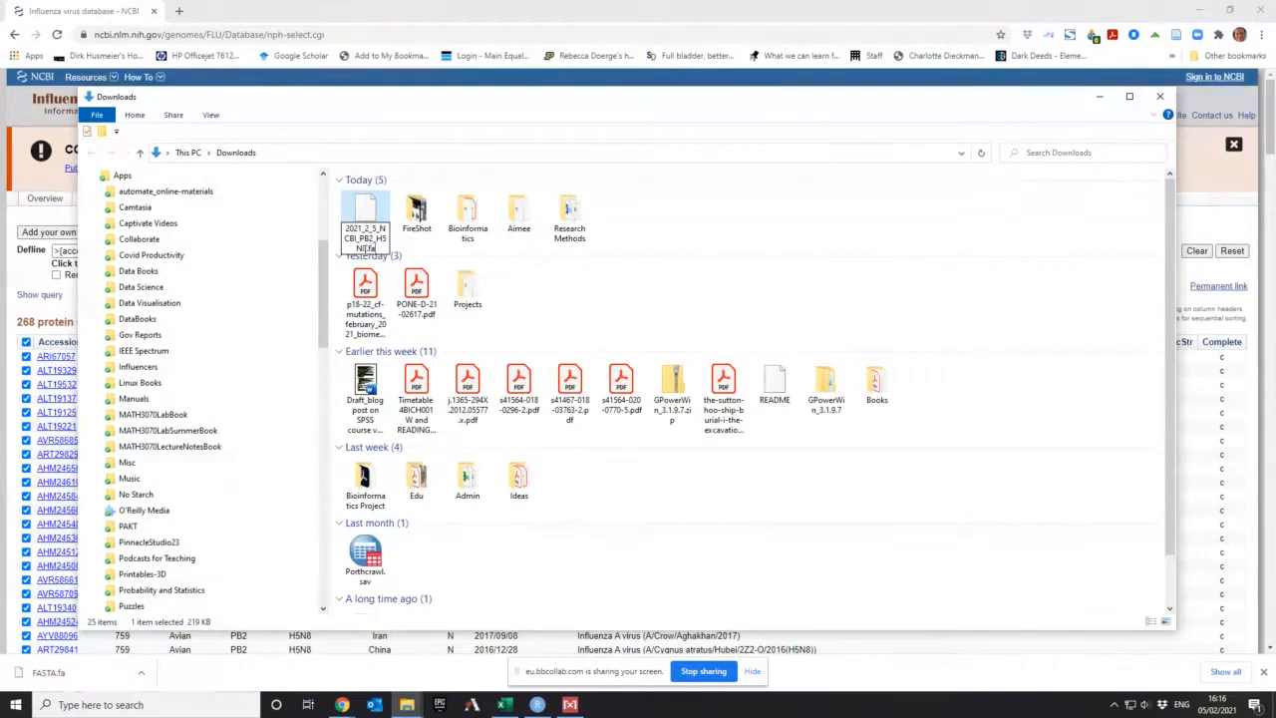
type("8")
key("Return")
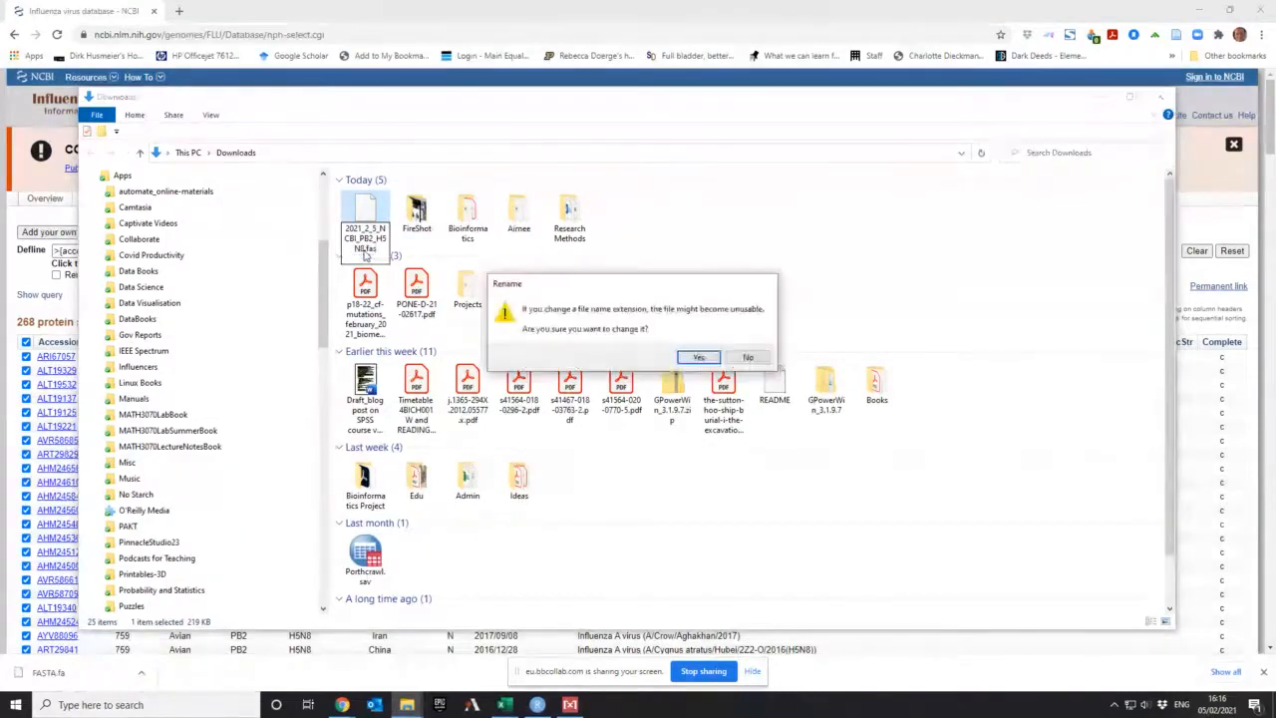
left_click(693, 359)
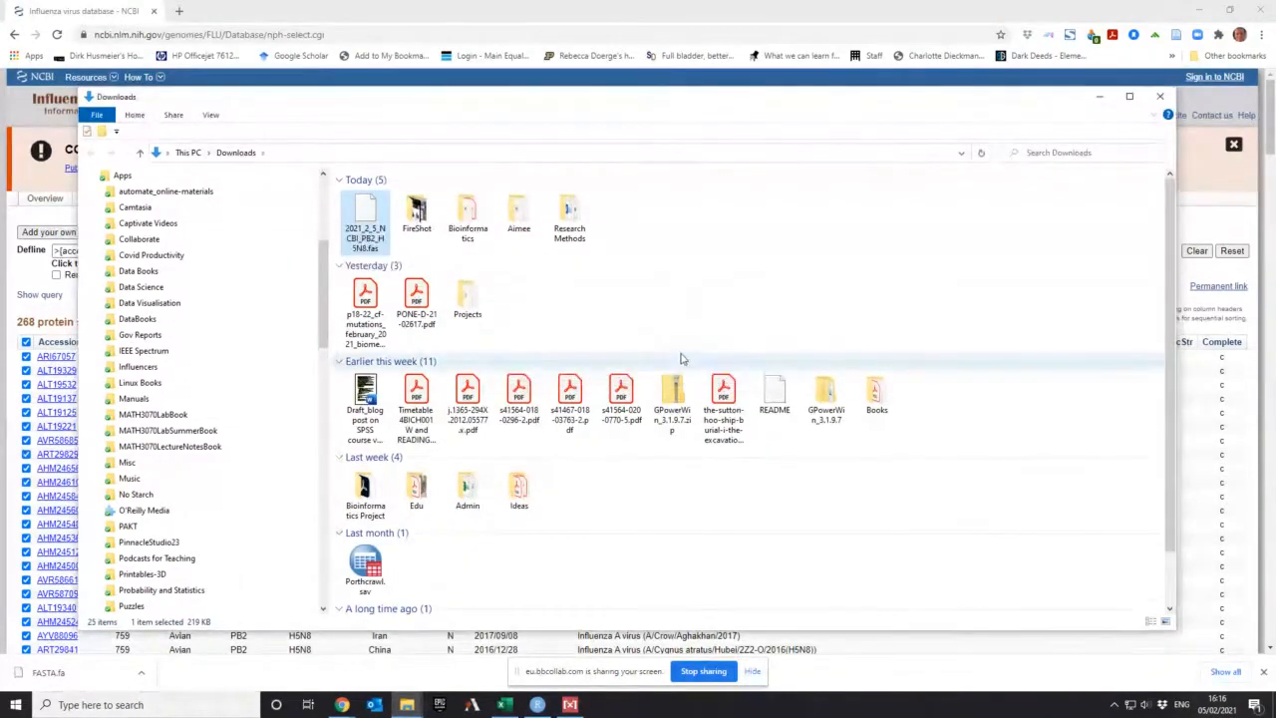
Step: Open 2021_2_5_NCBI_PB2_H5N8.fas in MEGA's Alignment Explorer and look through the protein sequences
double_click(364, 225)
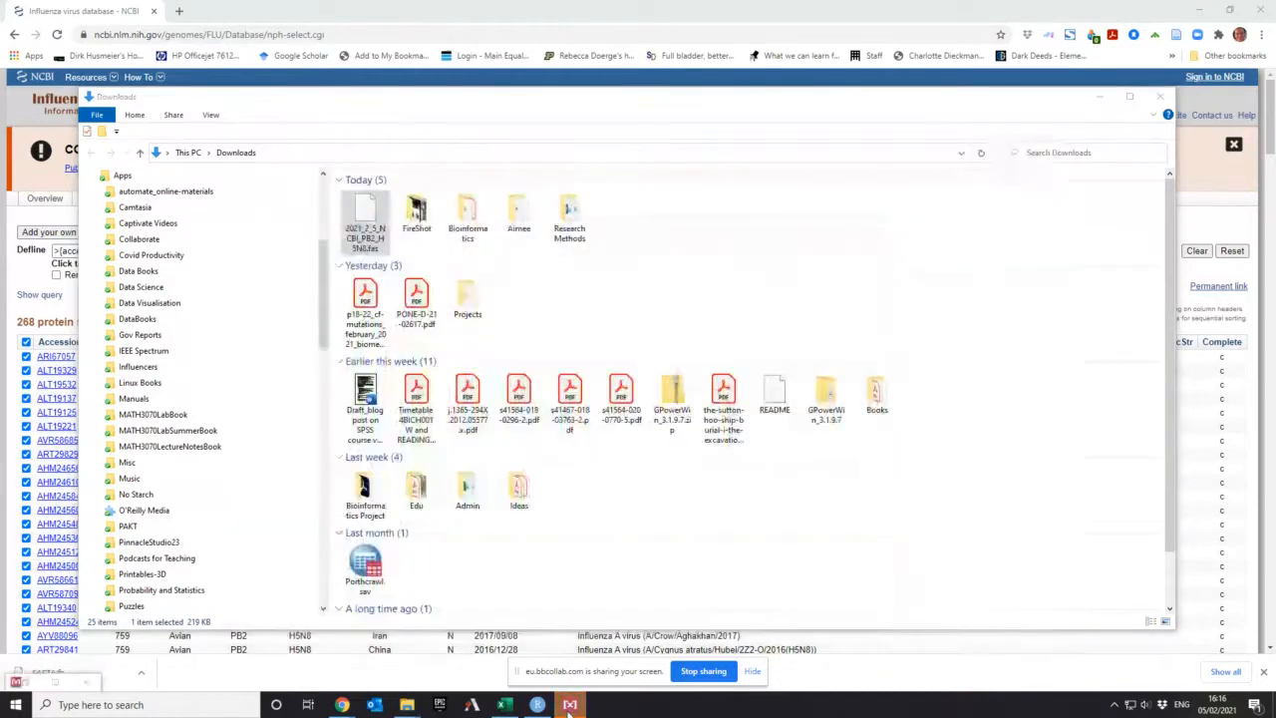
left_click(569, 704)
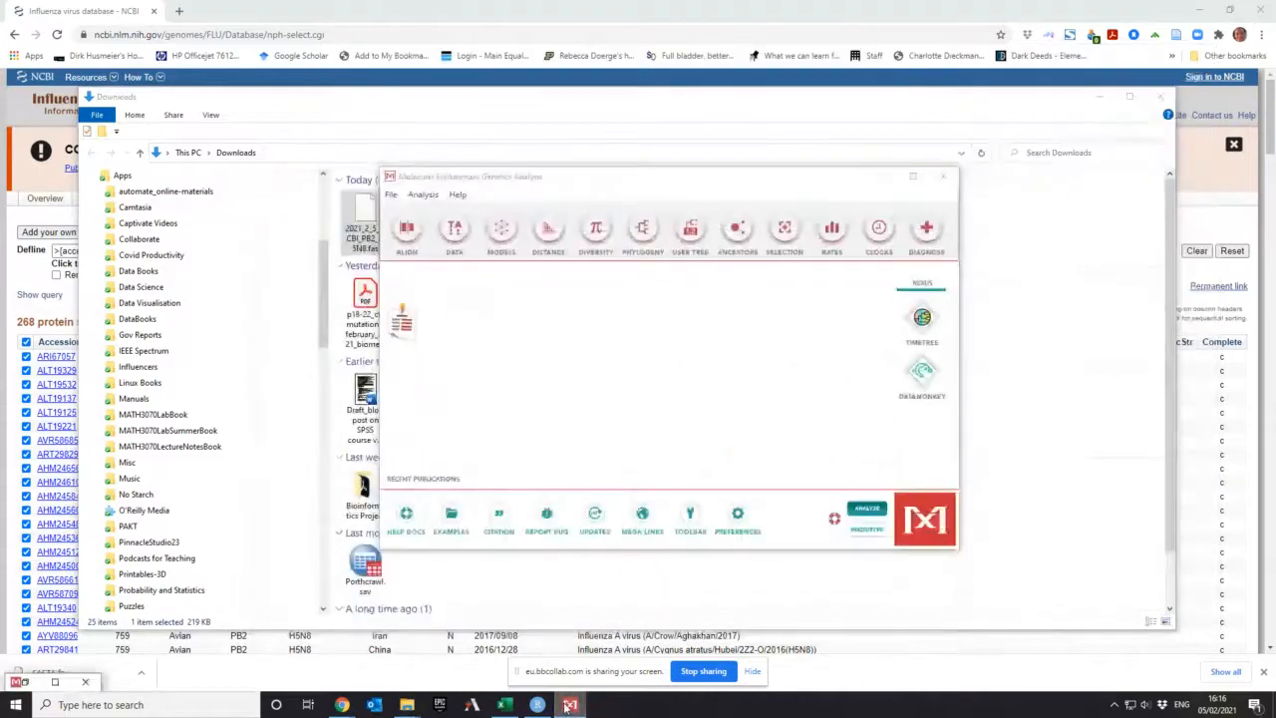
left_click(569, 707)
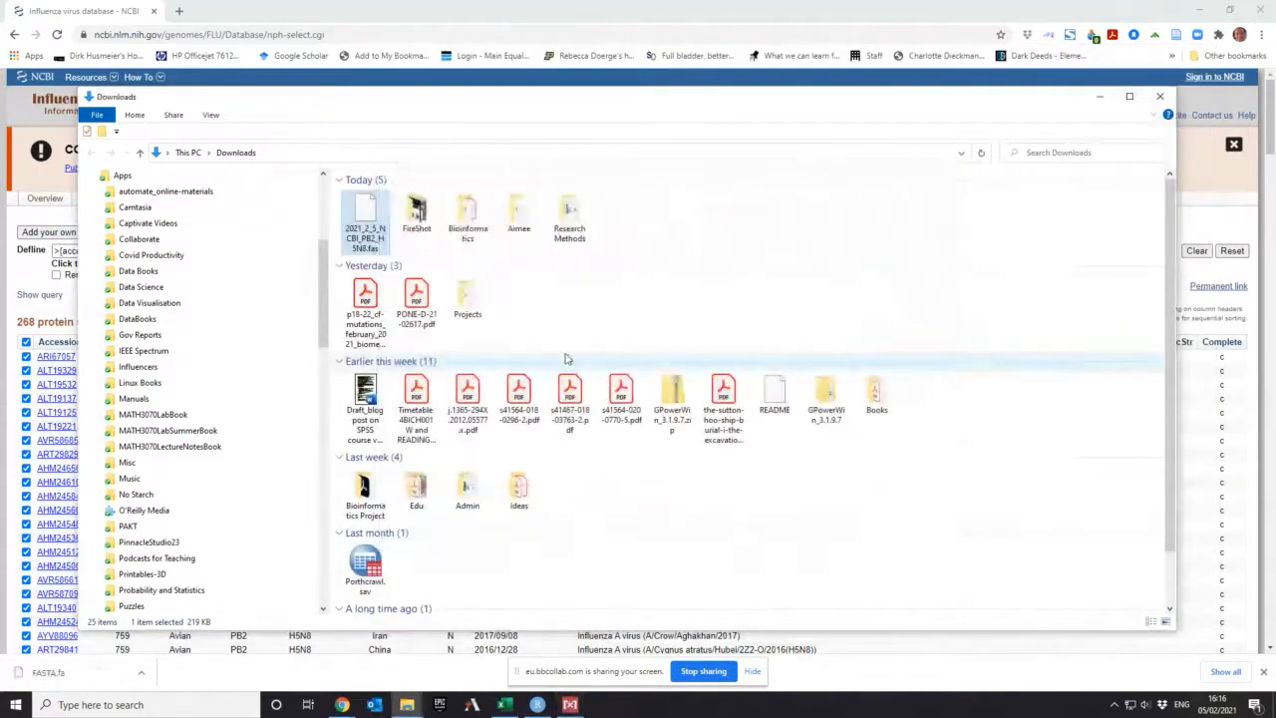
right_click(363, 221)
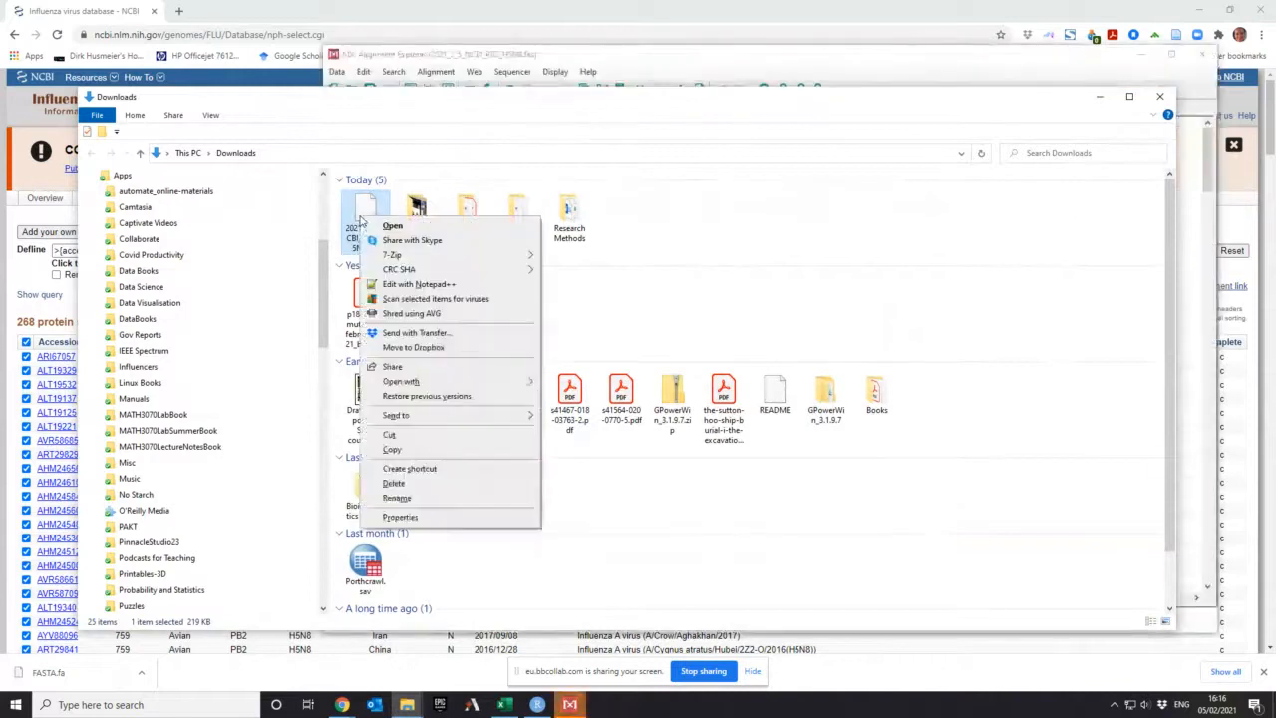
left_click(410, 55)
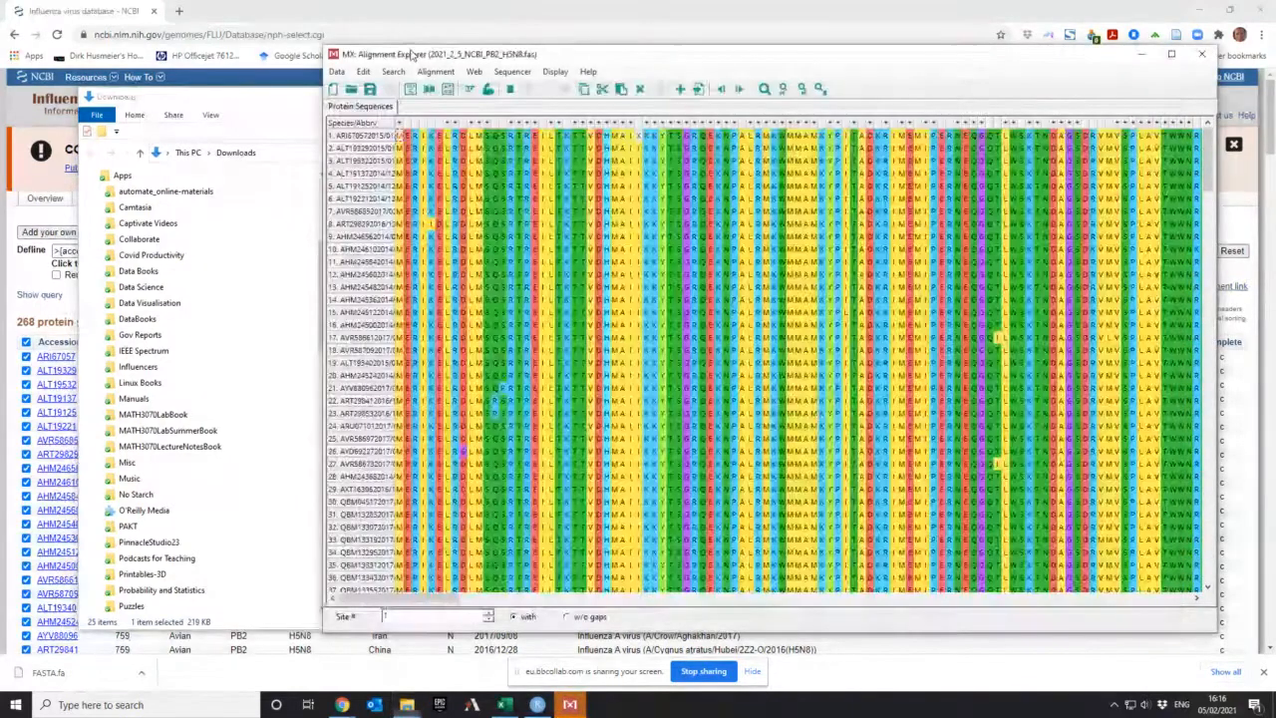
left_click_drag(410, 55, 284, 40)
mouse_move(277, 595)
left_mouse_down()
mouse_move(1020, 606)
mouse_move(257, 583)
left_mouse_up()
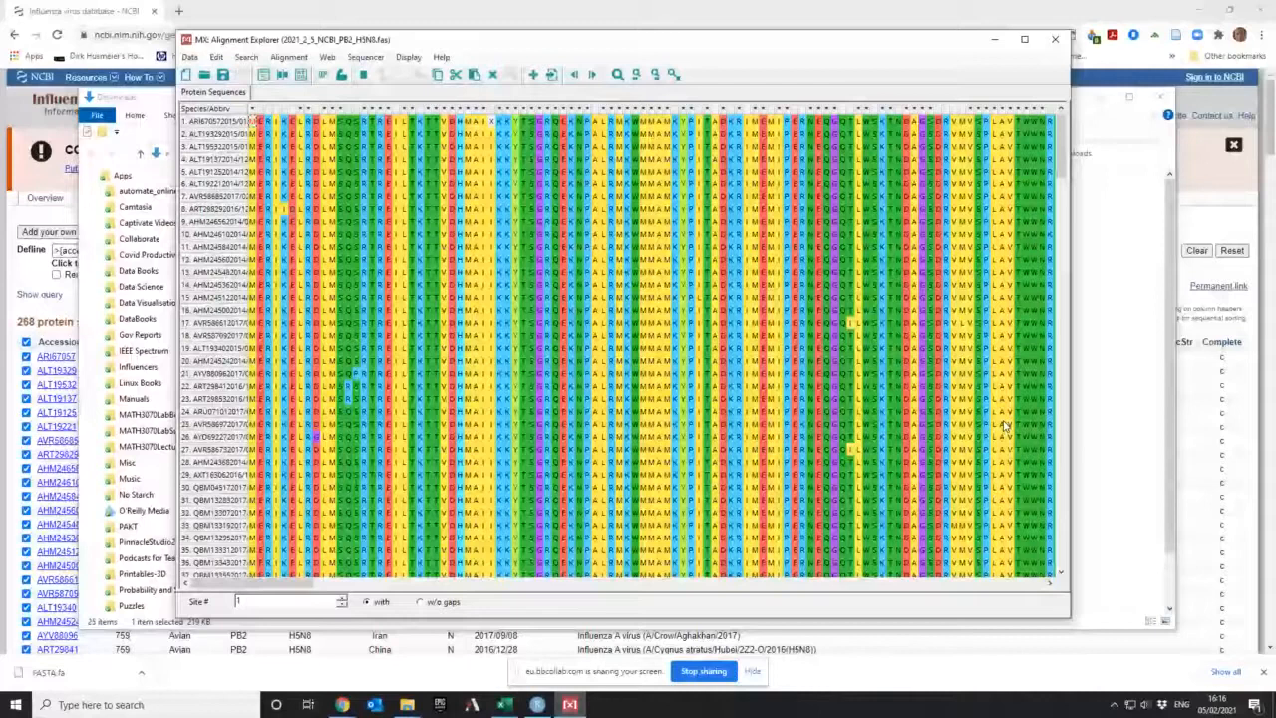
scroll(1005, 426, "down", 20)
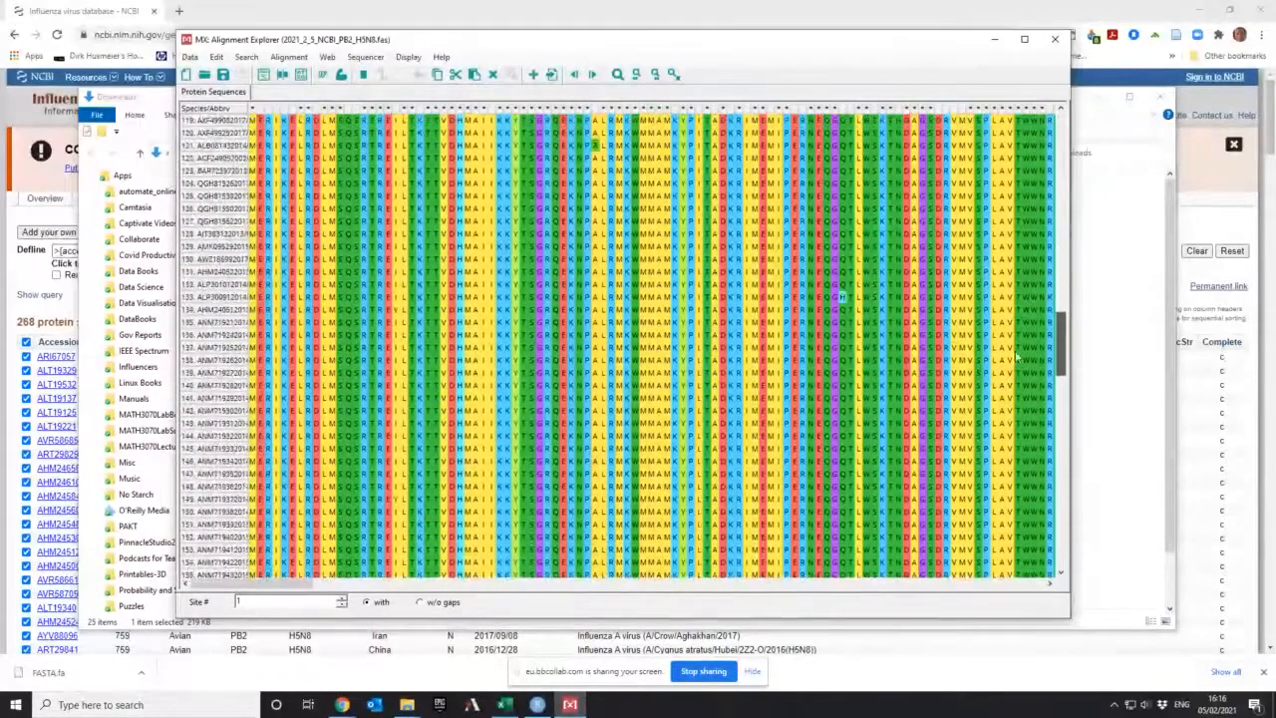
Step: Find the sequence in row 86 with a long run of X residues and delete it from the alignment
scroll(1007, 379, "down", 10)
left_click_drag(985, 446, 947, 525)
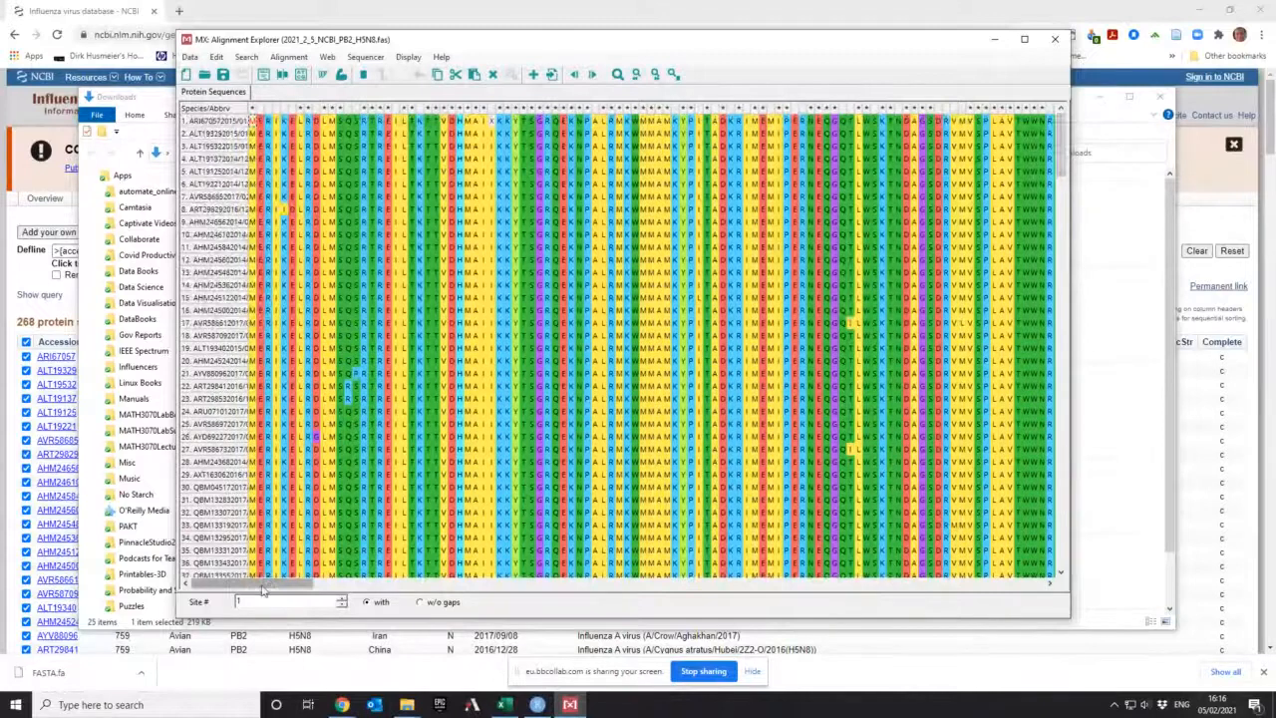
left_click_drag(262, 590, 511, 606)
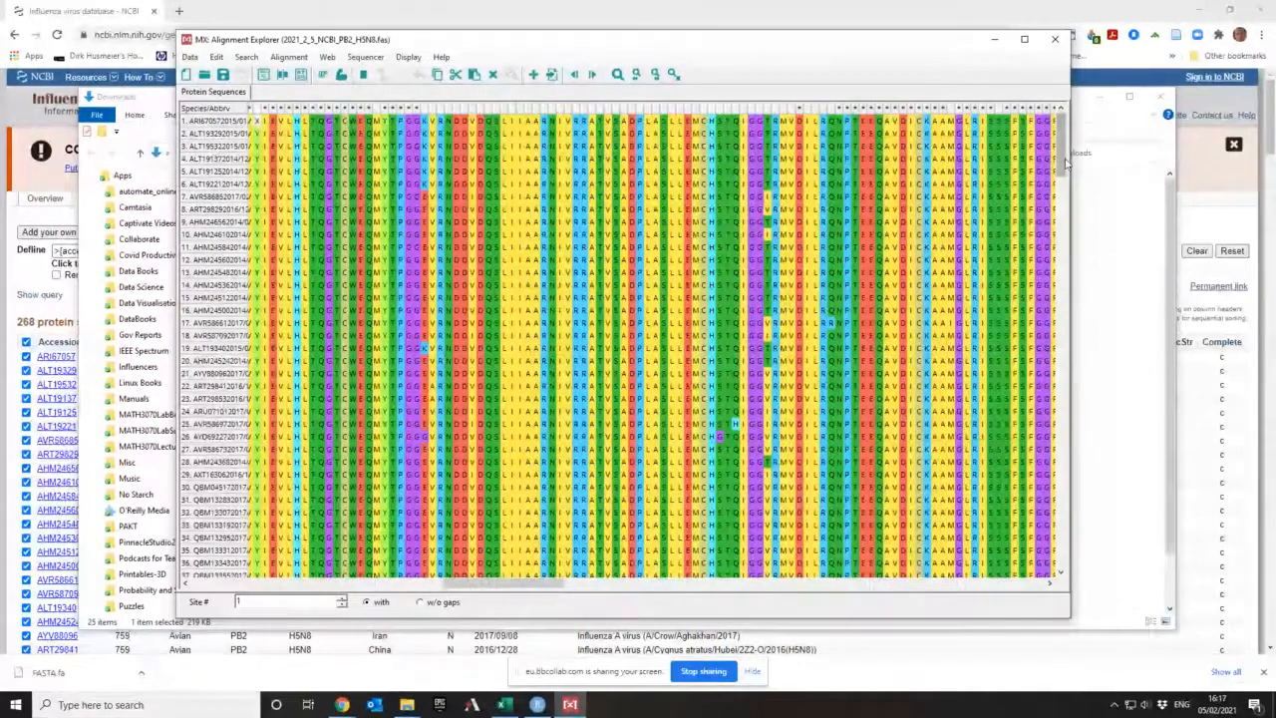
left_click_drag(1065, 163, 1064, 268)
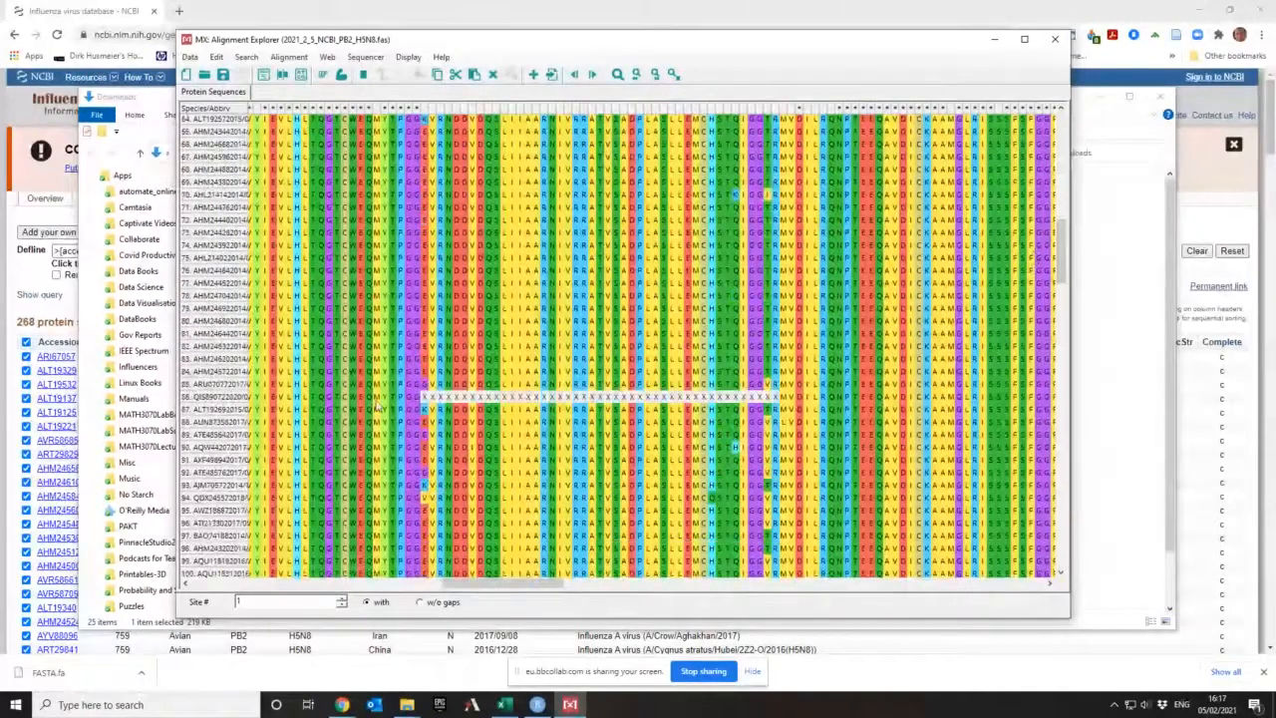
right_click(205, 400)
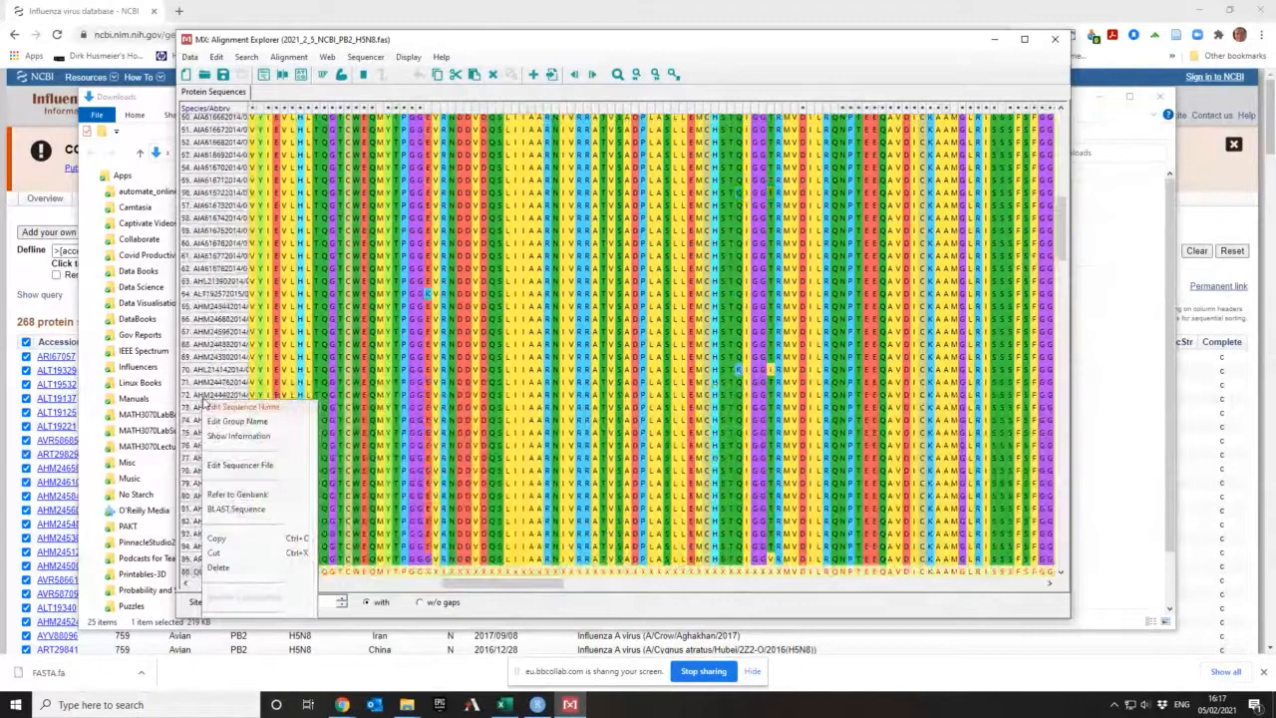
left_click(235, 566)
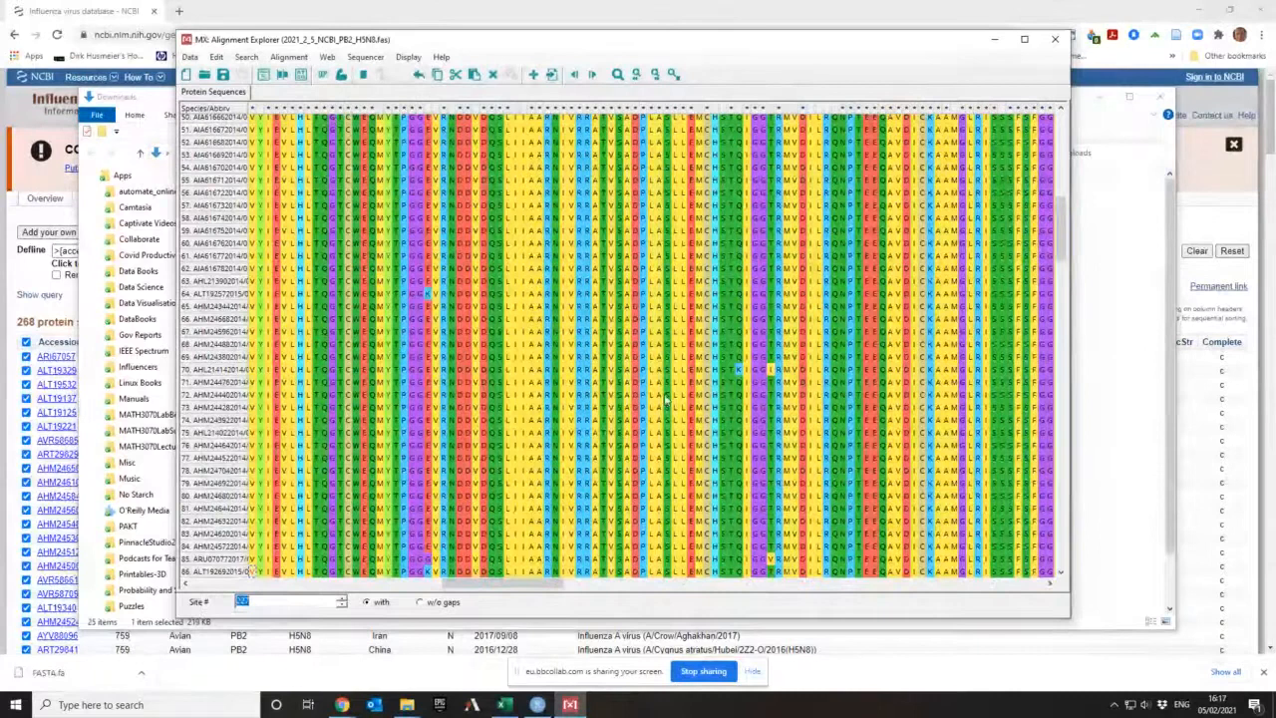
Step: Examine the remaining unaligned sequences from start to end and inspect sequence 41 around sites 681 and 682 for shifted residues
left_click_drag(500, 588, 956, 616)
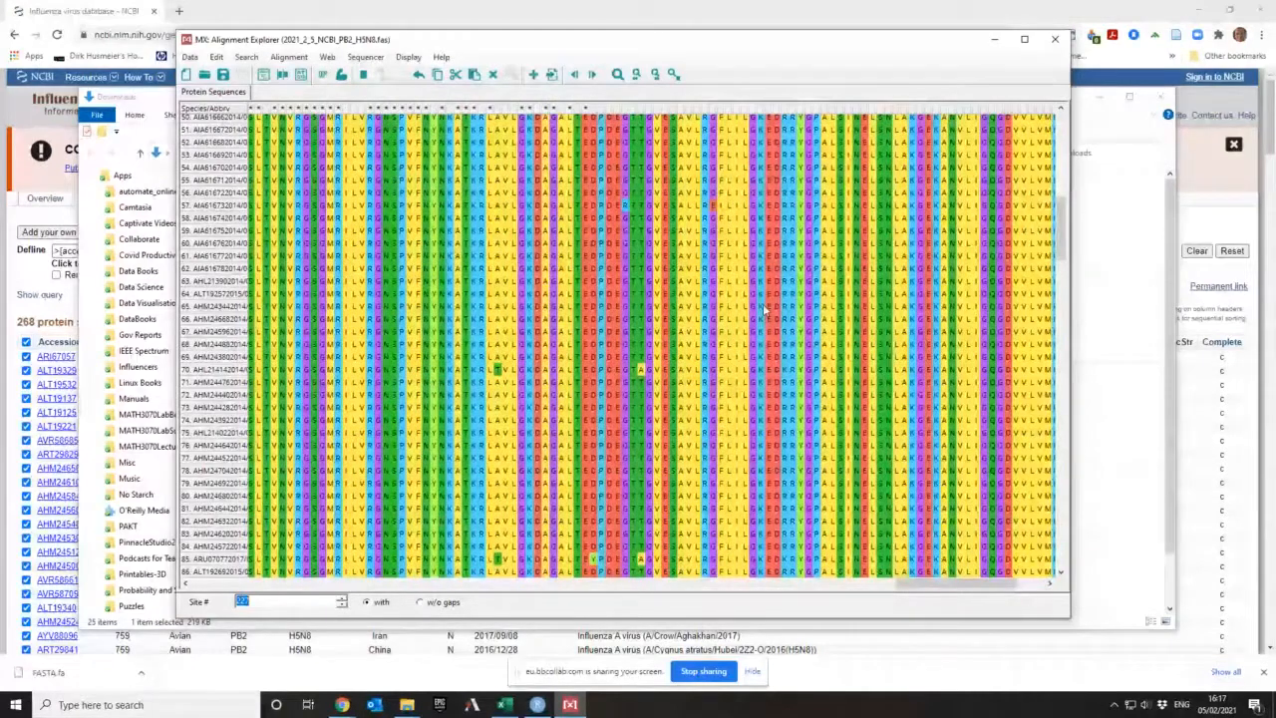
left_click_drag(957, 582, 251, 596)
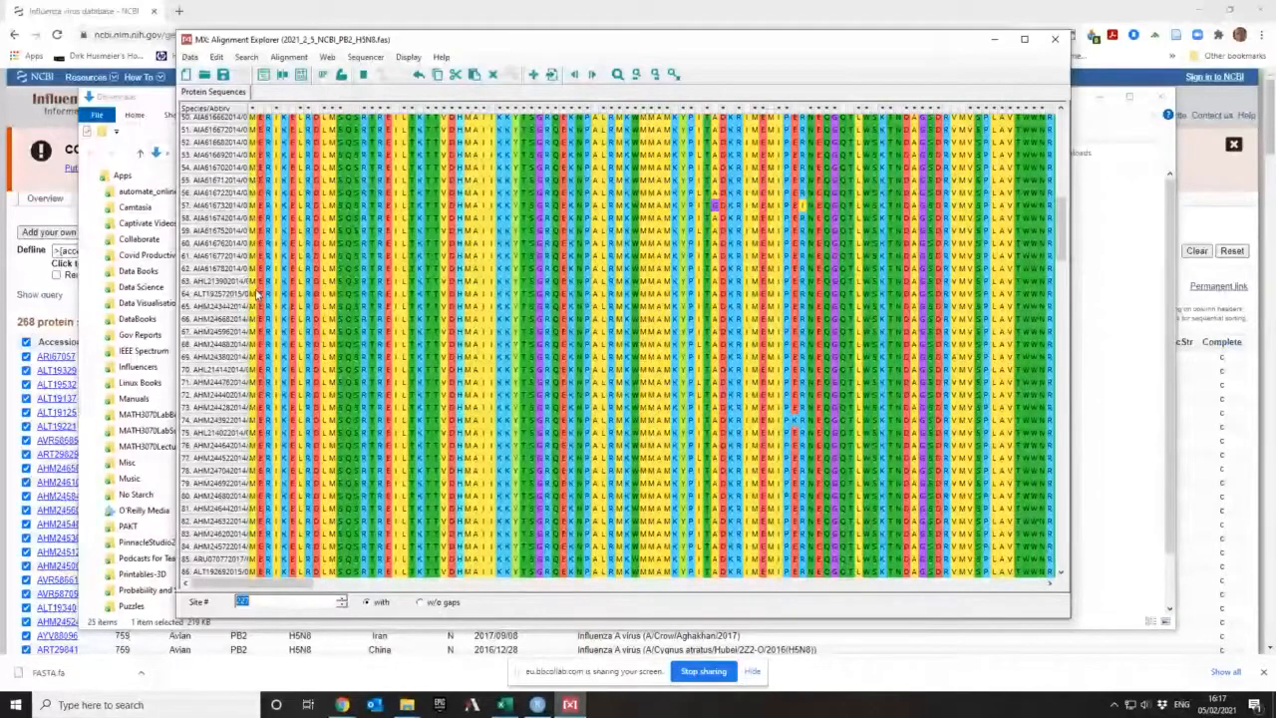
left_click_drag(282, 586, 955, 589)
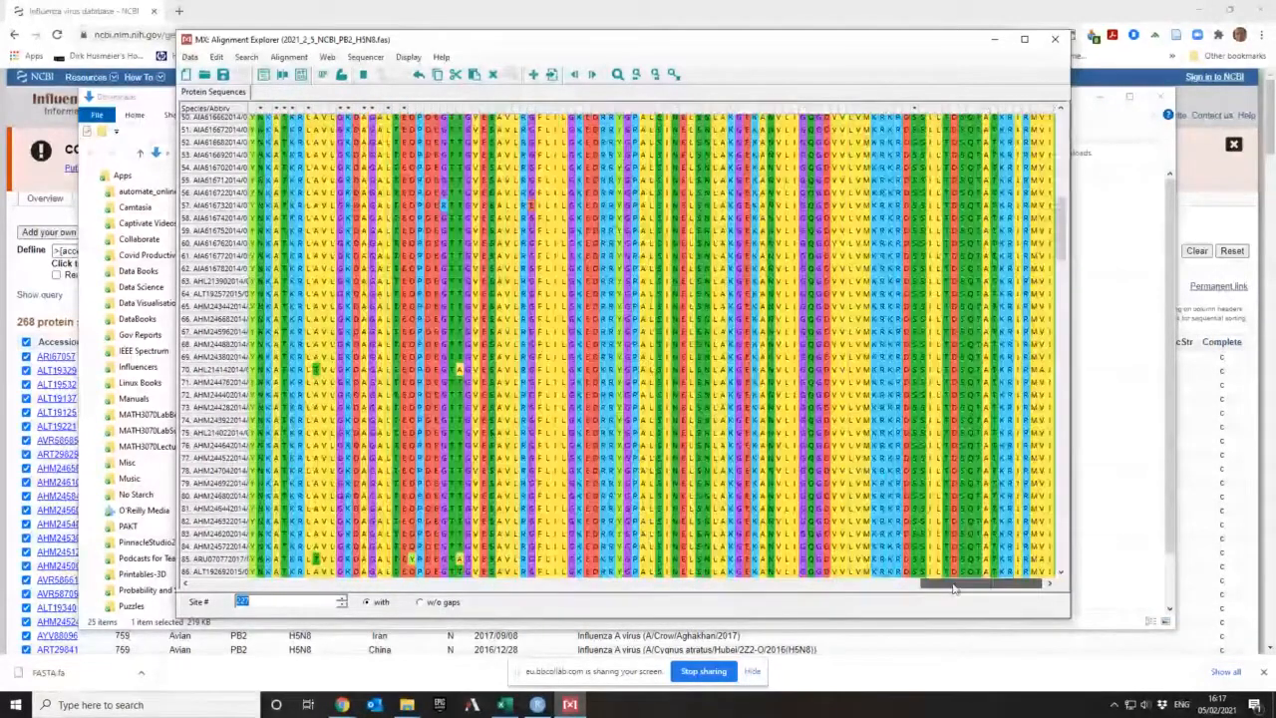
left_click_drag(1062, 211, 1084, 164)
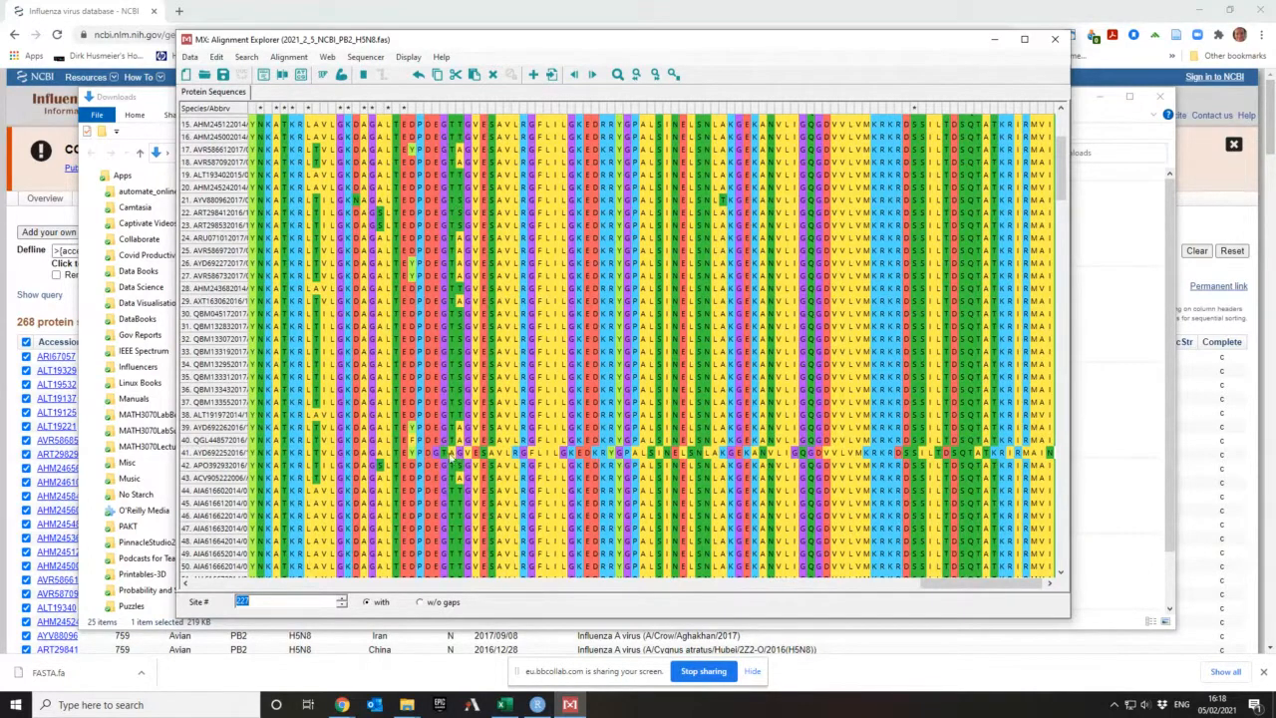
left_click(436, 456)
left_click(447, 457)
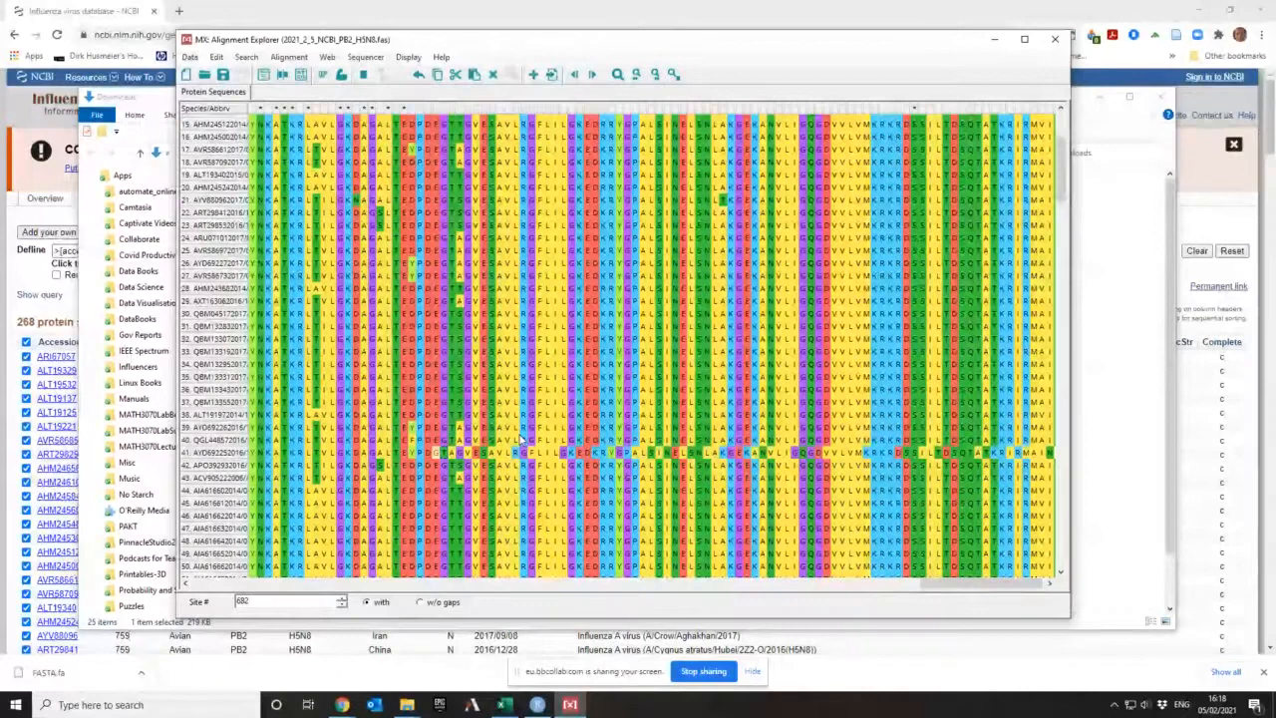
left_click(436, 453)
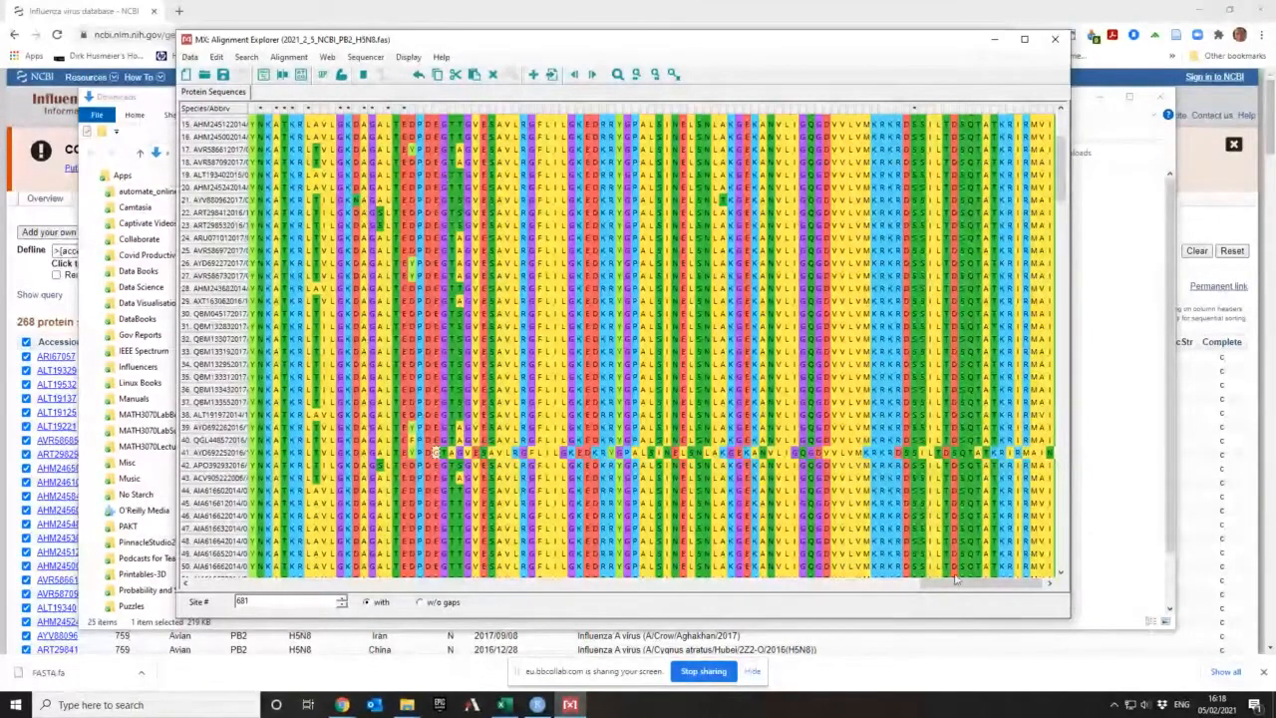
left_click_drag(965, 585, 987, 586)
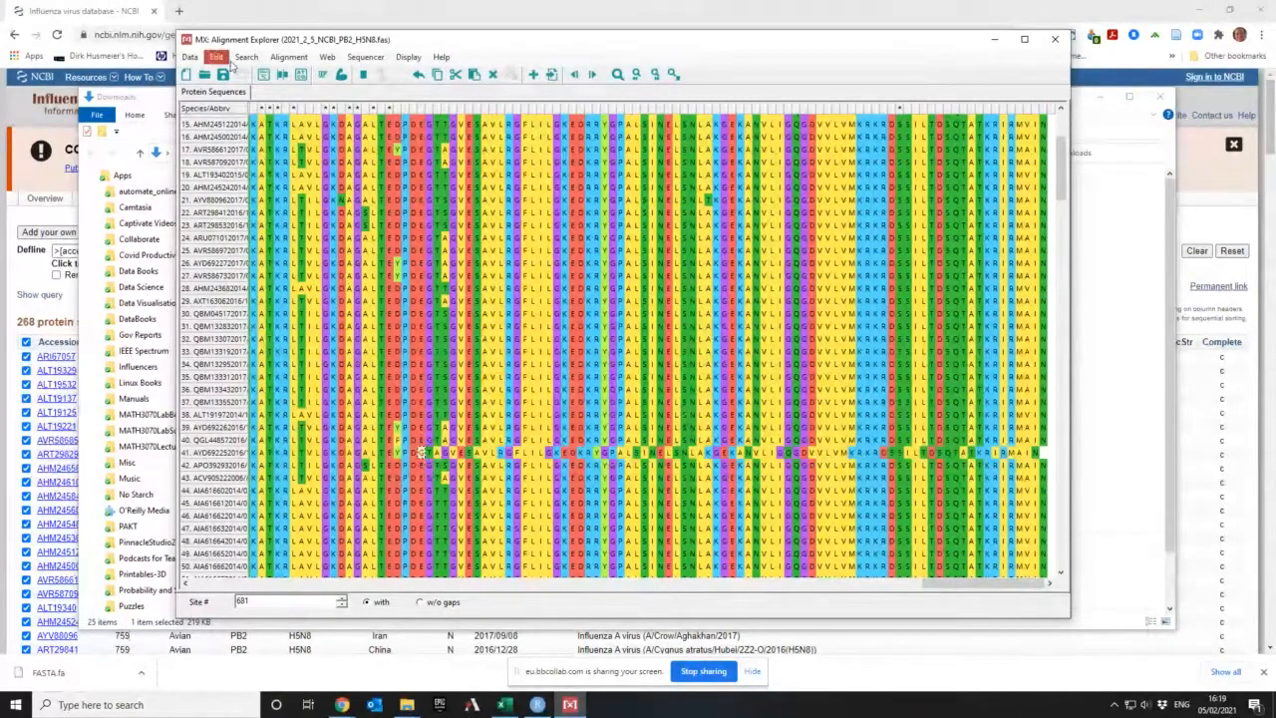
Step: Align all the protein sequences by MUSCLE with the default options and inspect site 681 of sequence 41 in the result
left_click(284, 58)
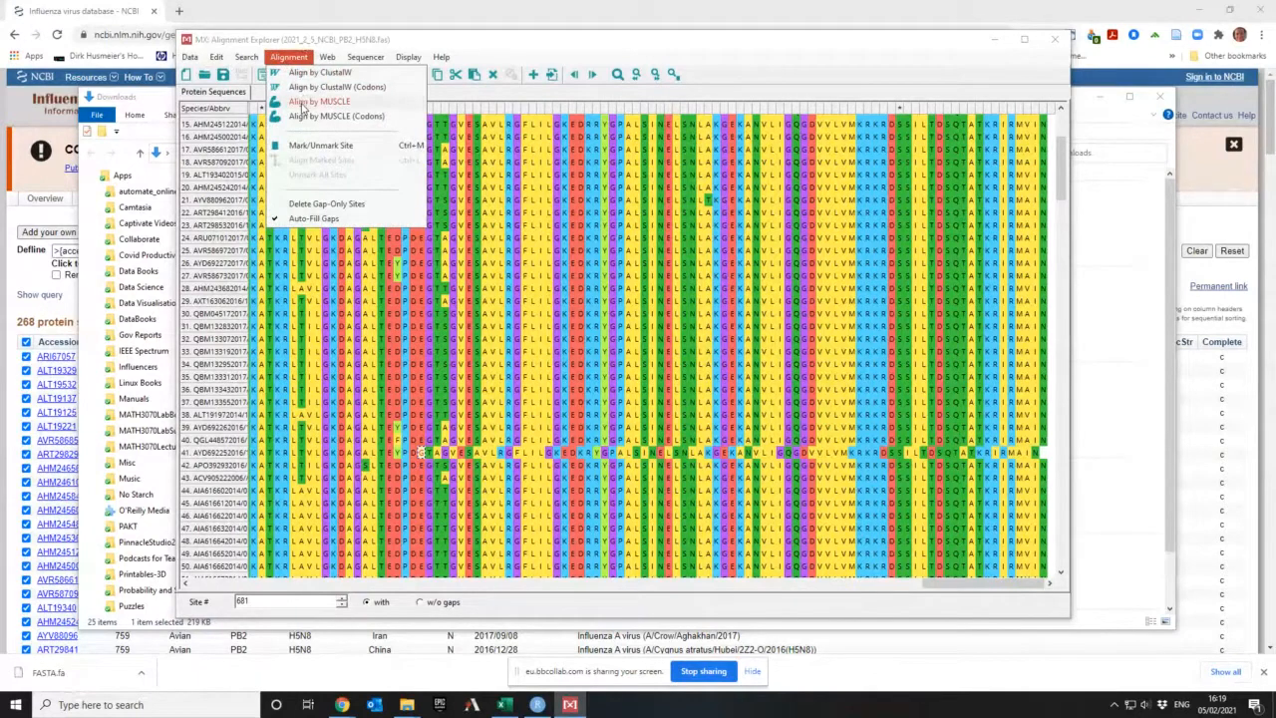
left_click(303, 103)
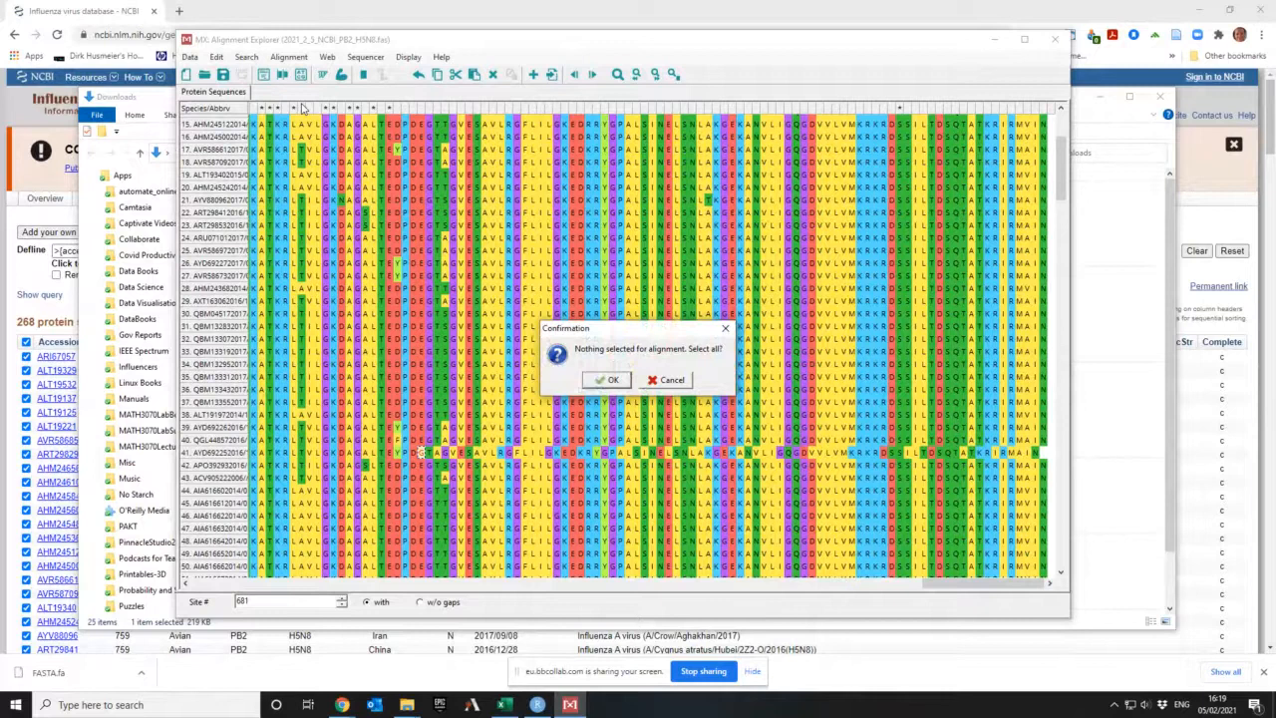
left_click(599, 382)
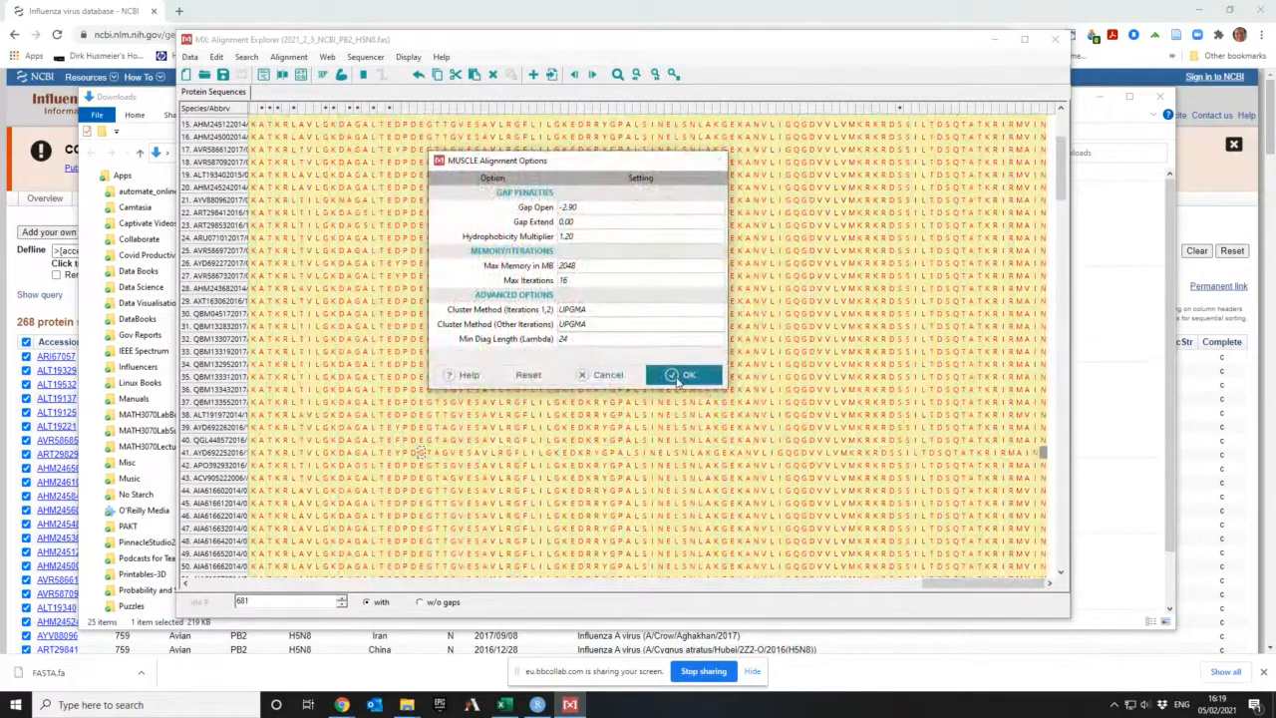
left_click(677, 378)
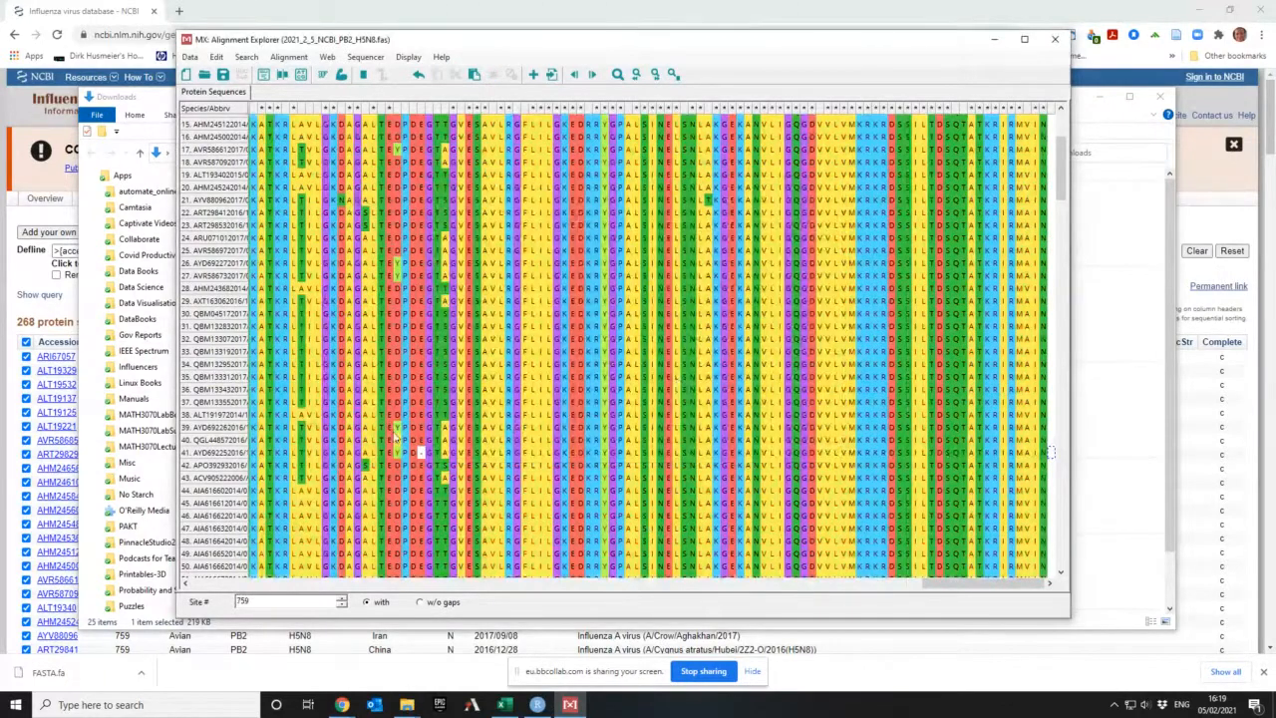
left_click(421, 454)
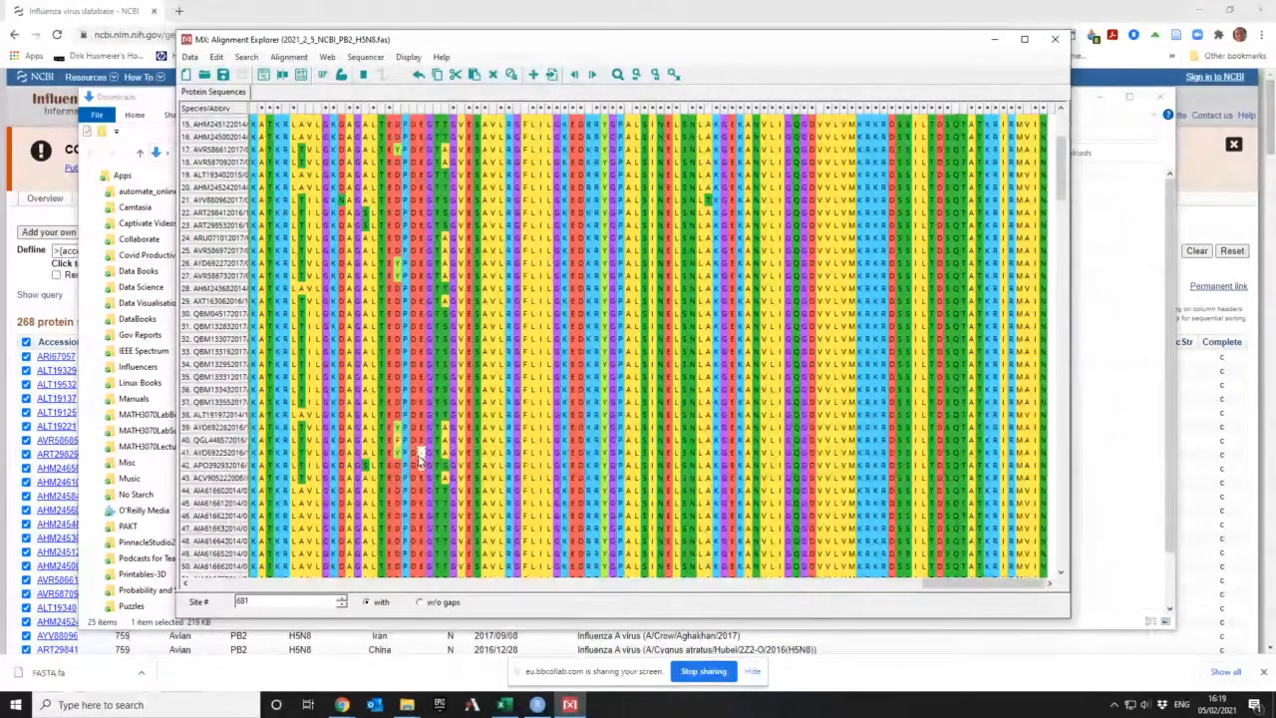
left_click(421, 459)
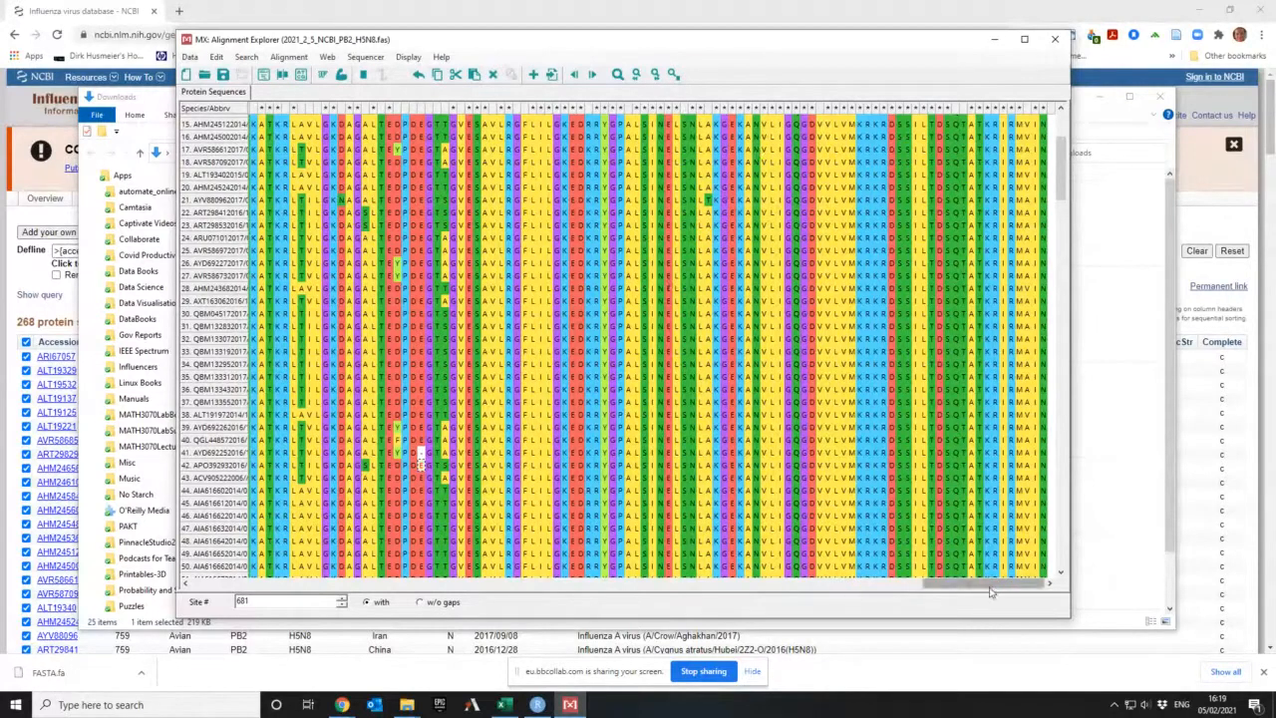
Step: Examine the aligned sequences across all rows and sites for conserved positions and amino acid differences
left_click_drag(987, 587, 759, 588)
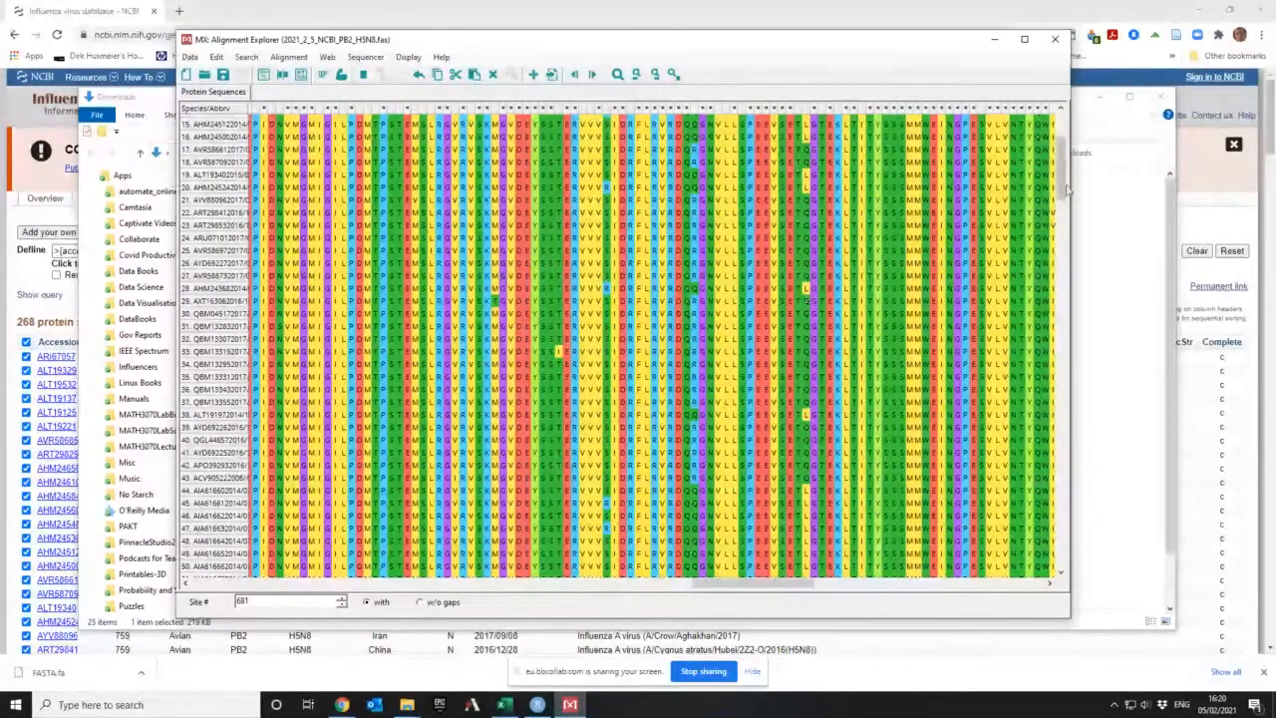
left_click_drag(1064, 181, 1007, 397)
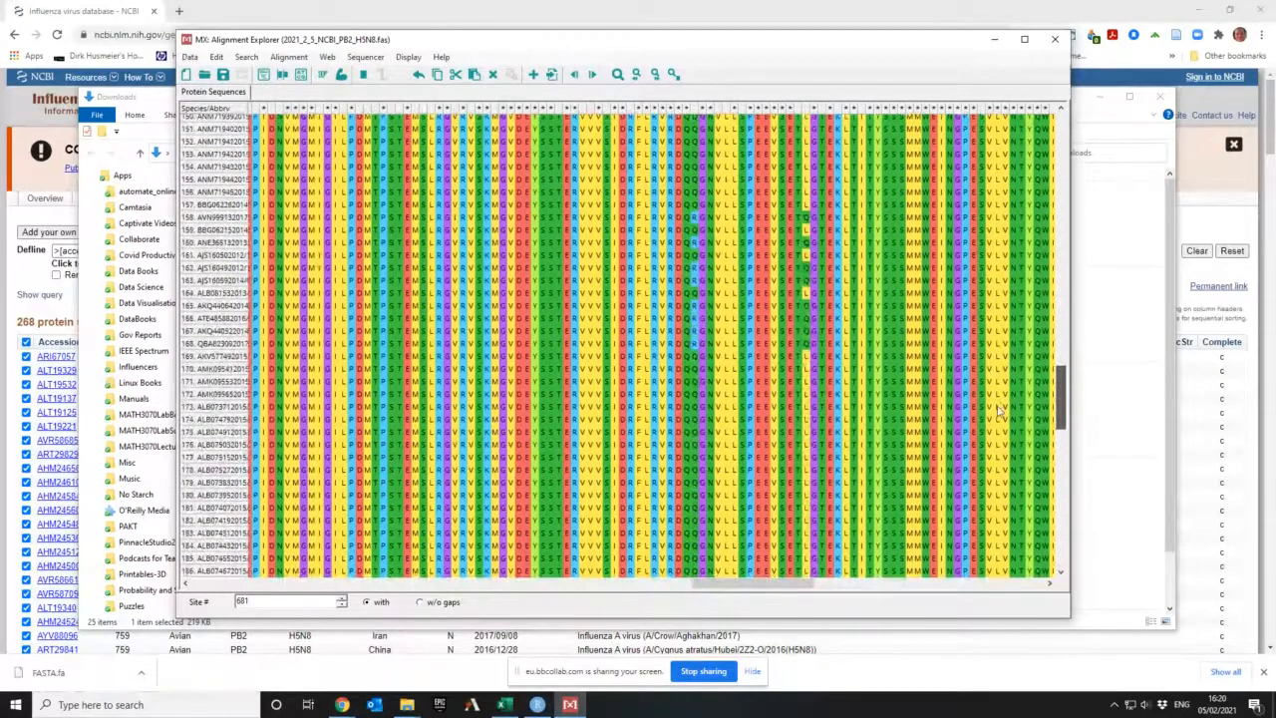
scroll(1000, 412, "up", 20)
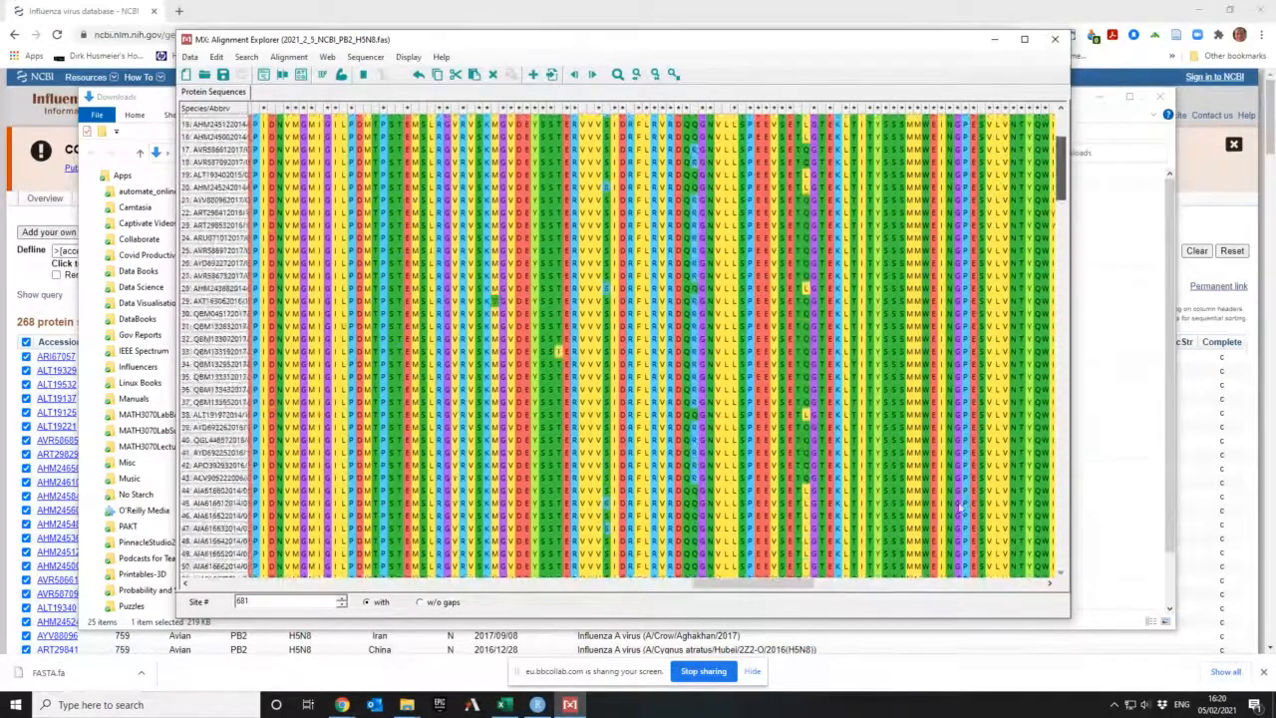
scroll(965, 479, "down", 20)
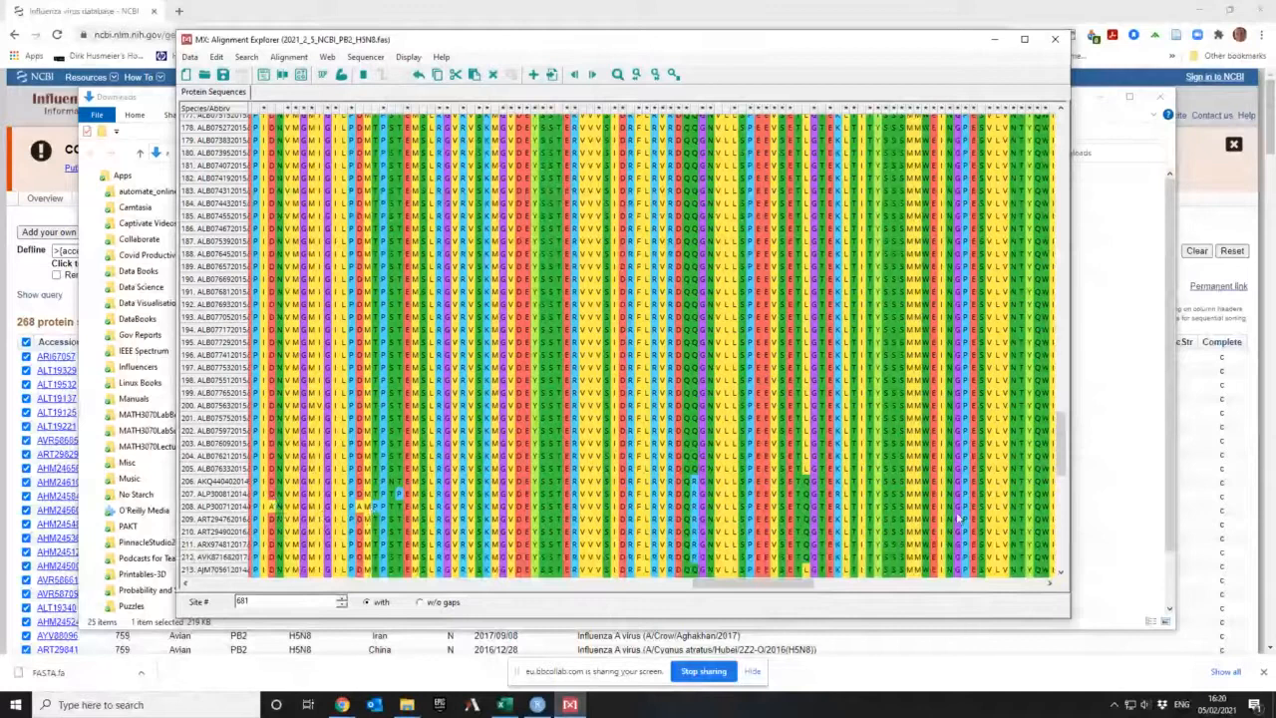
left_click_drag(1061, 434, 1010, 444)
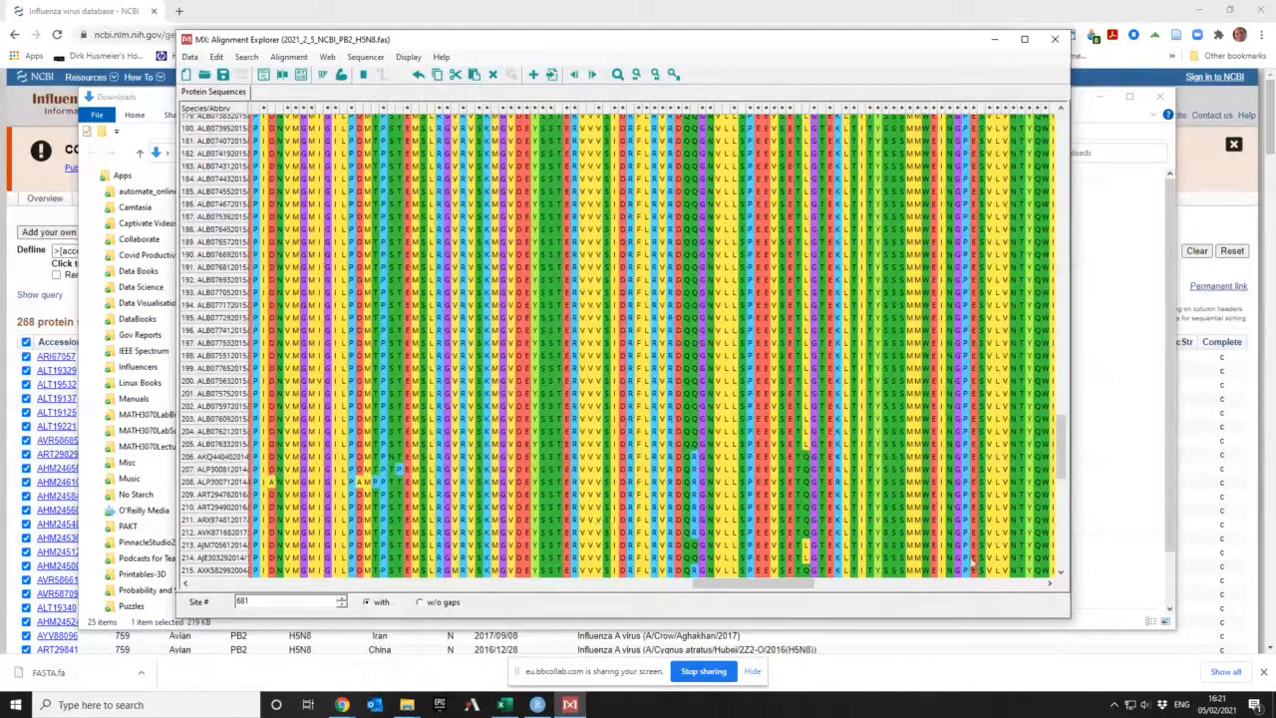
left_click_drag(797, 584, 357, 564)
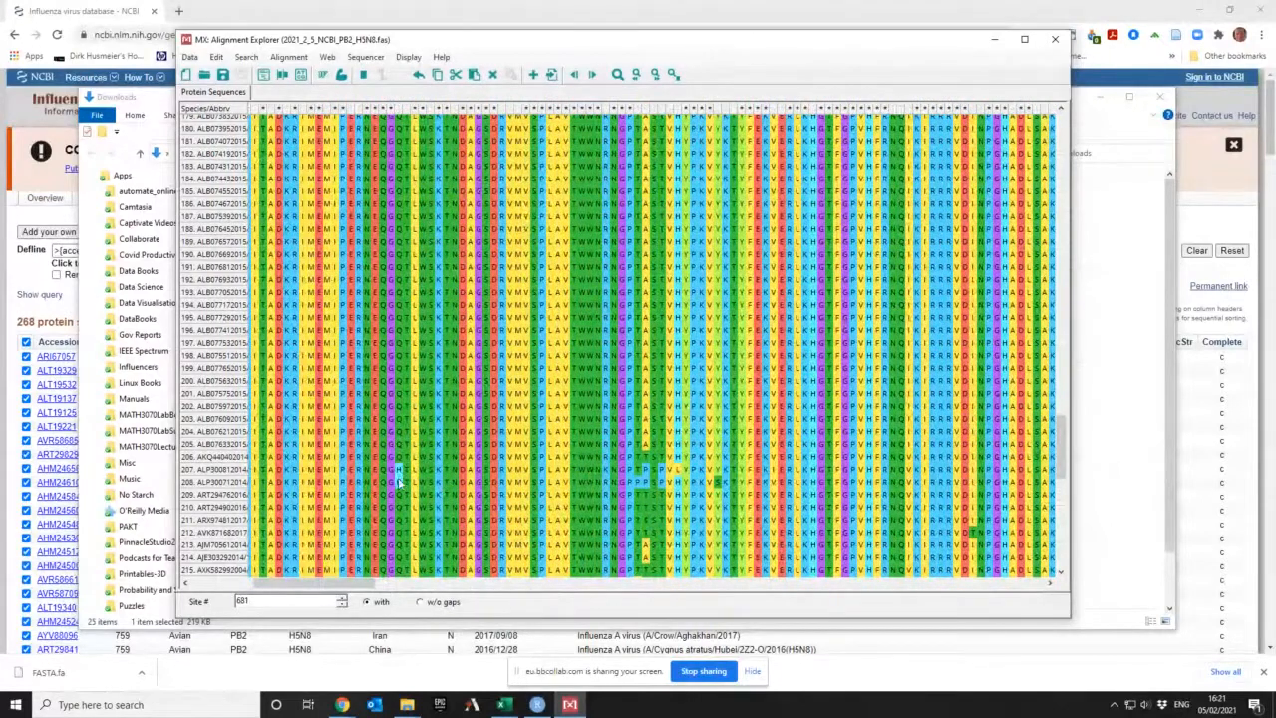
left_click_drag(1062, 447, 1007, 351)
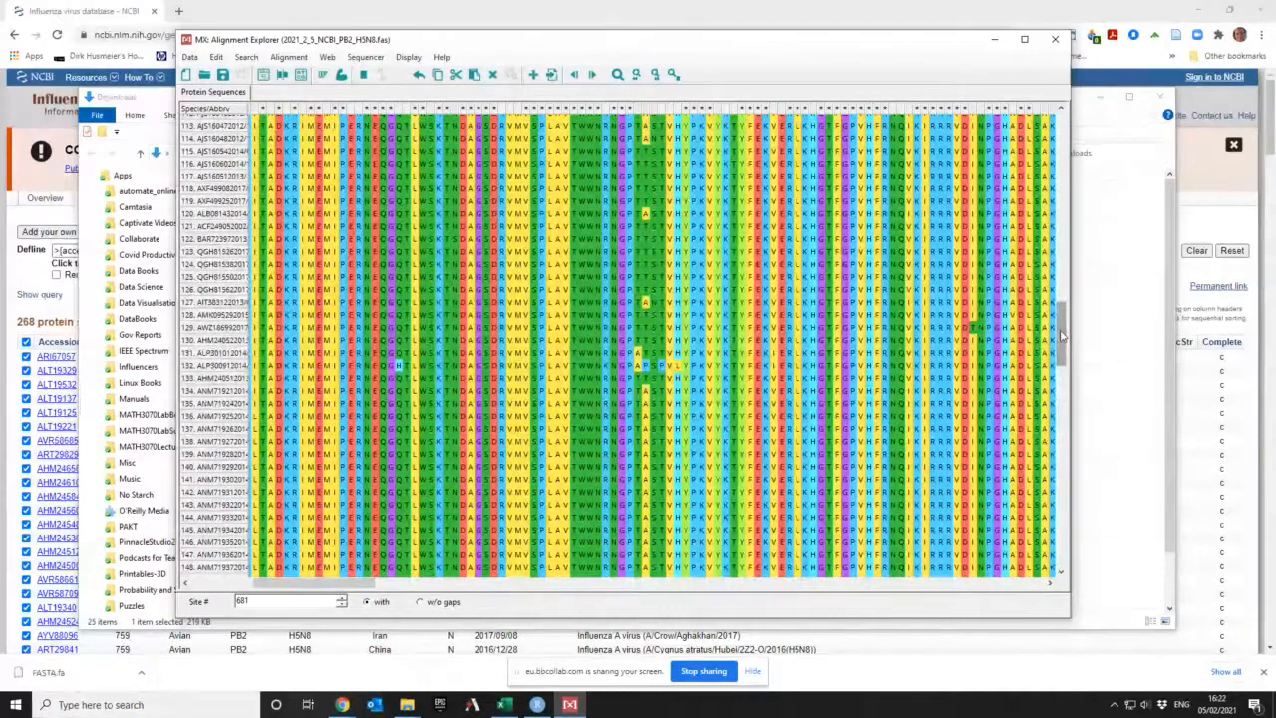
left_click_drag(1062, 337, 1073, 136)
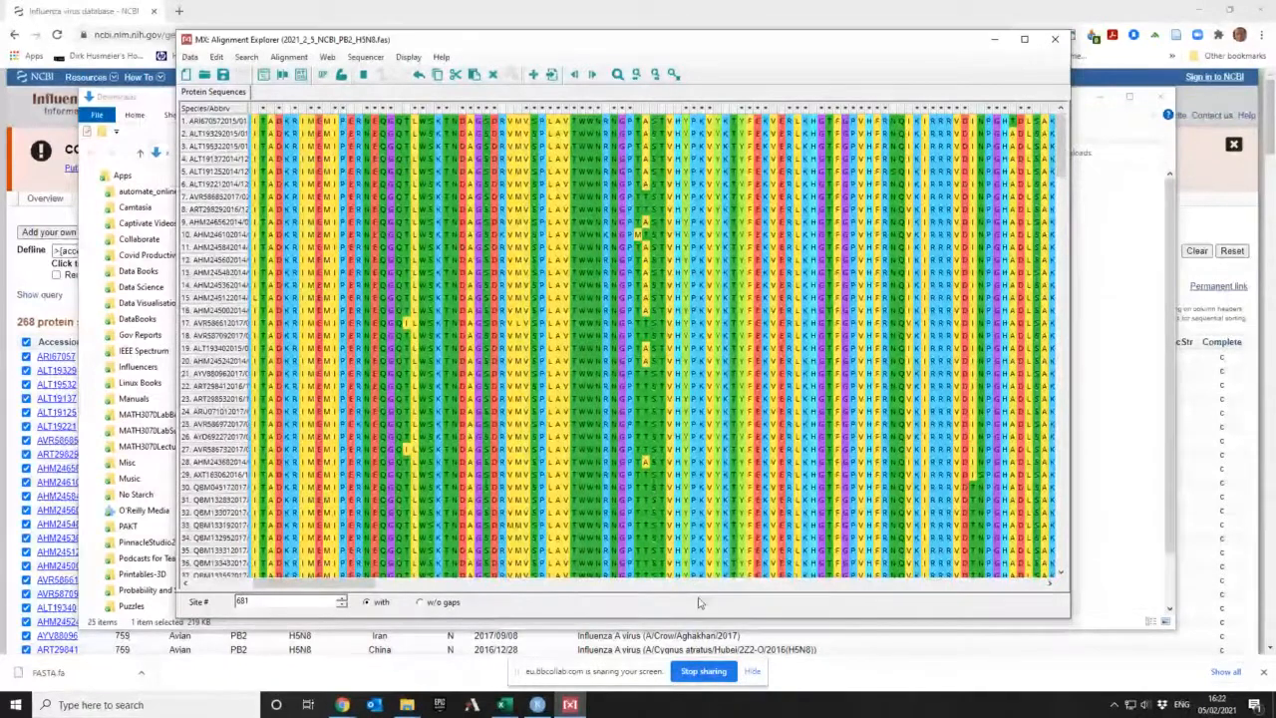
left_click_drag(341, 584, 593, 607)
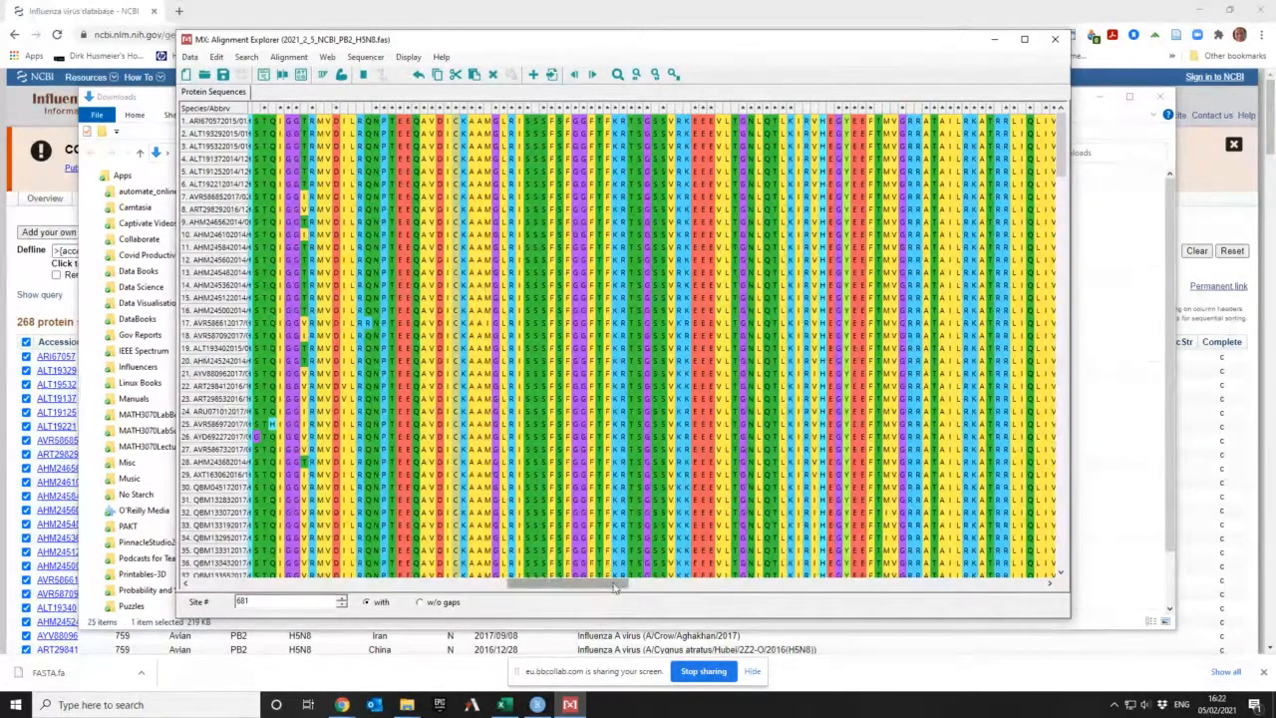
left_click_drag(615, 588, 834, 604)
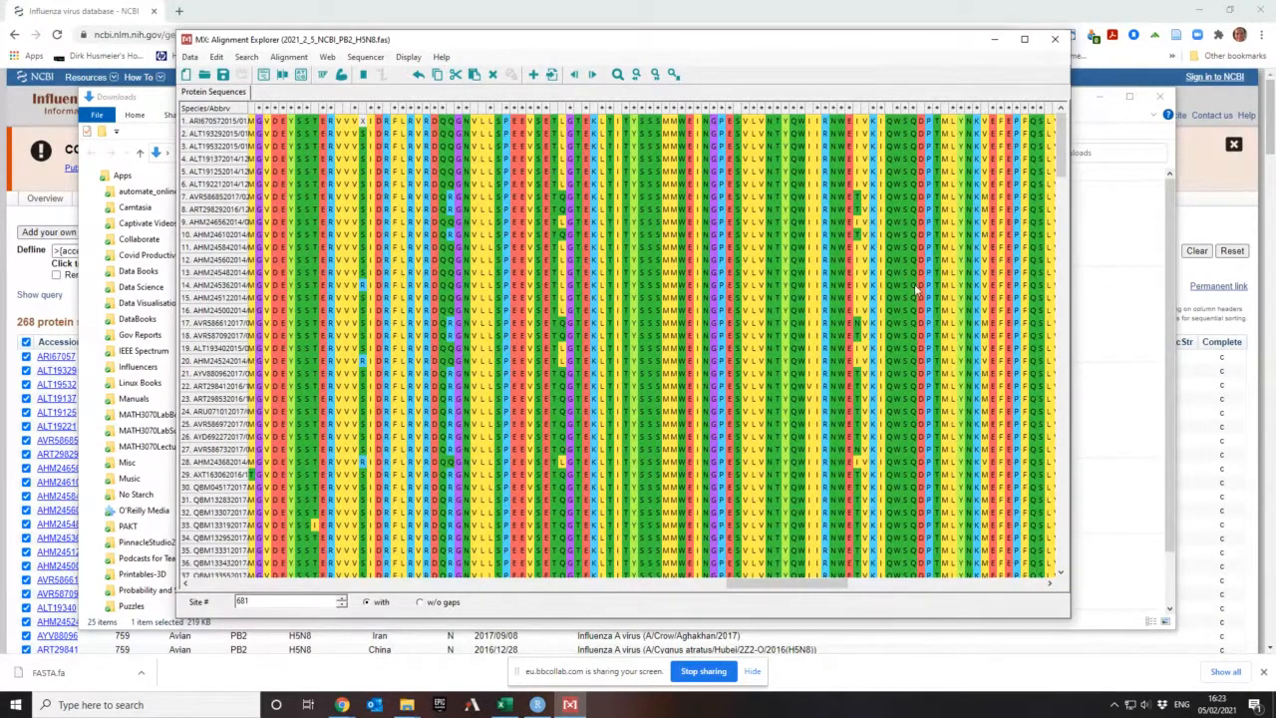
Step: Return to the NCBI Influenza Virus Database results and download all selected sequences in Coding region (FASTA) format
left_click(994, 42)
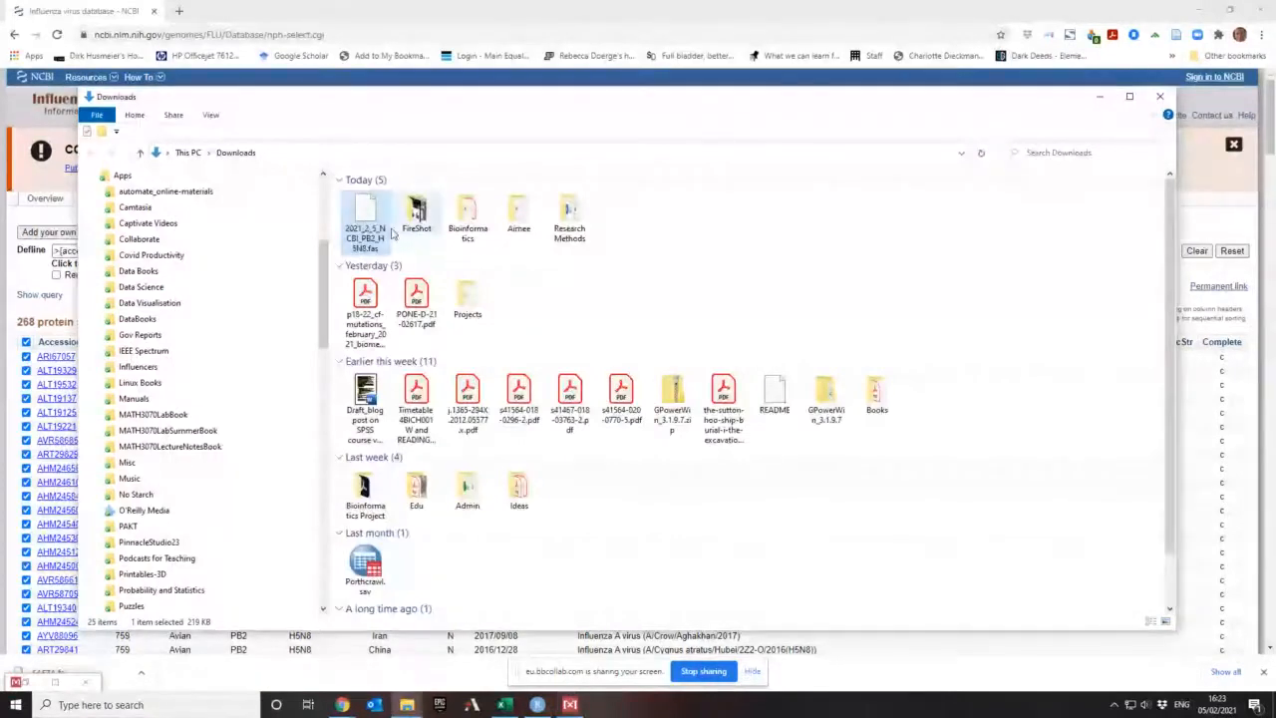
left_click(1099, 97)
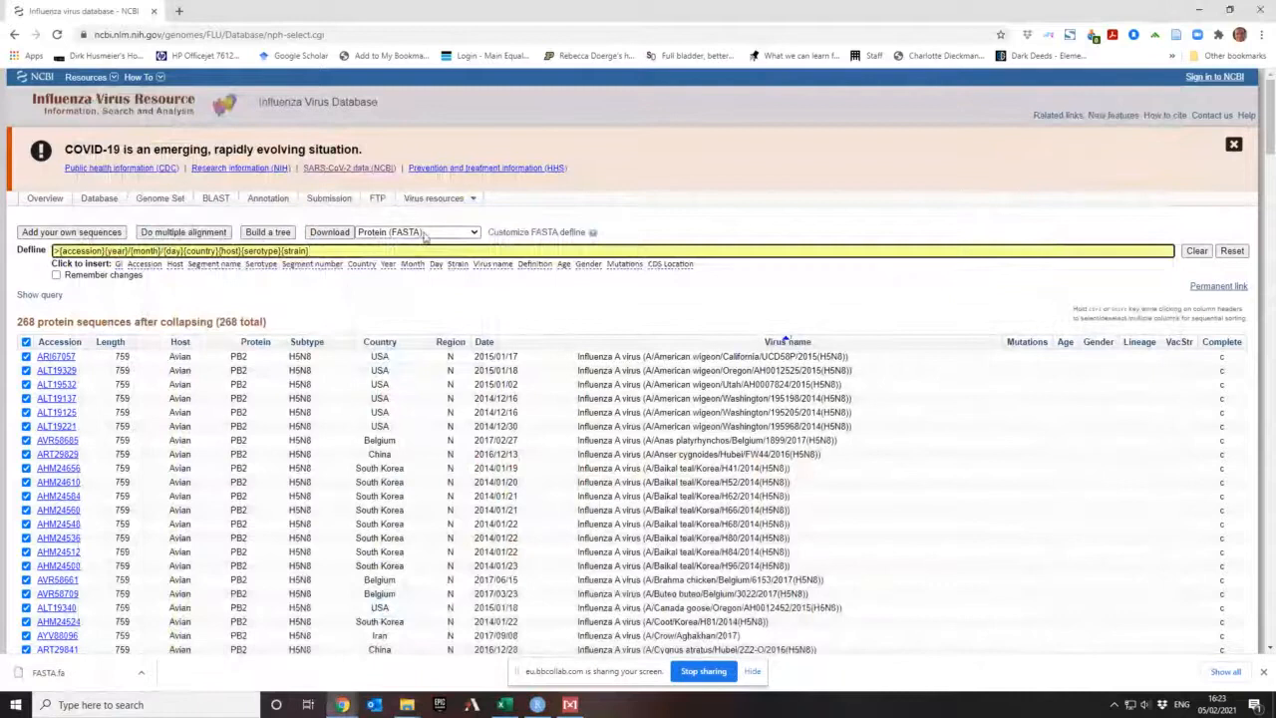
left_click(425, 234)
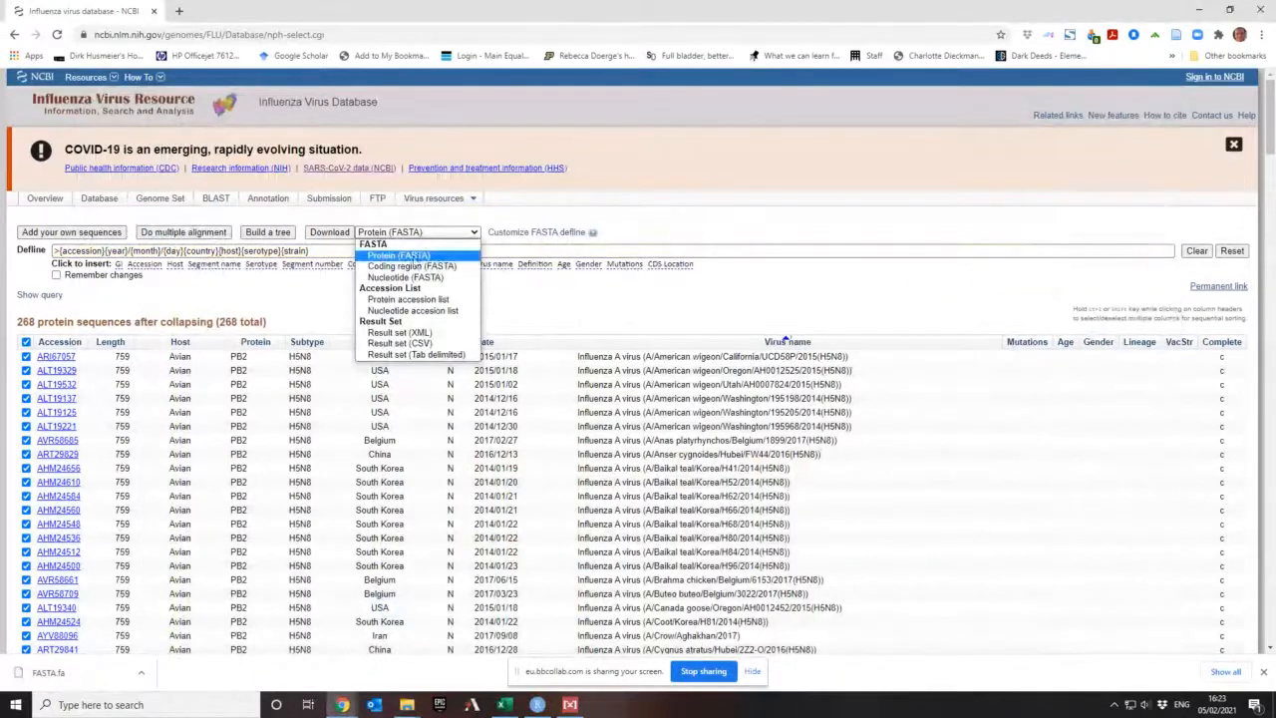
left_click(412, 266)
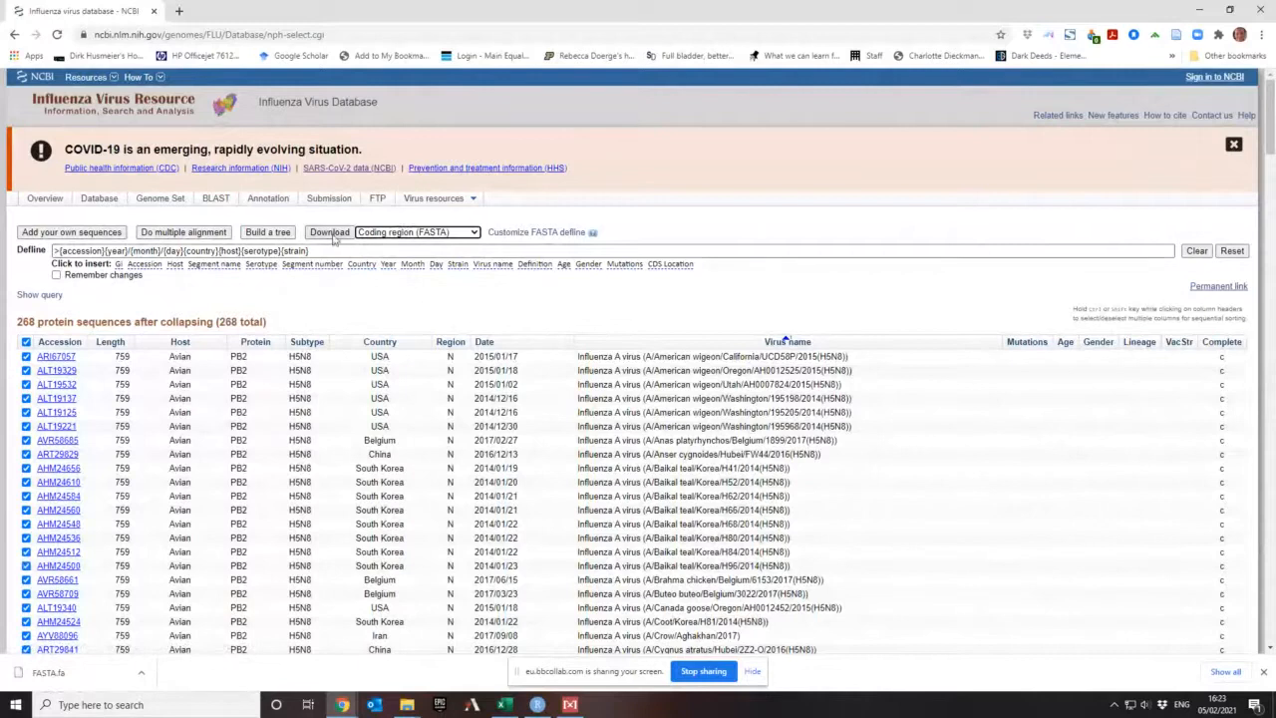
left_click(333, 234)
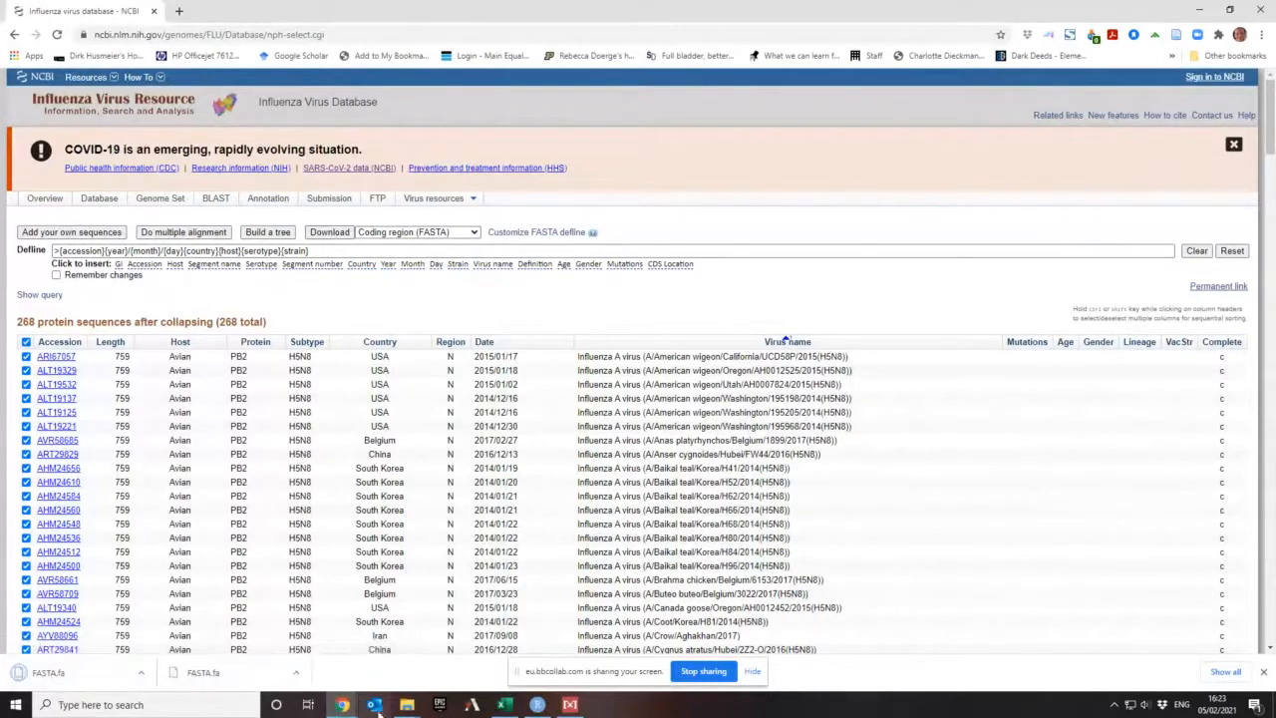
Step: Rename the newly downloaded FASTA.fa in the Downloads folder as 2021_2_5_NCBI_PB2_H5N8_dna.fas
mouse_move(407, 708)
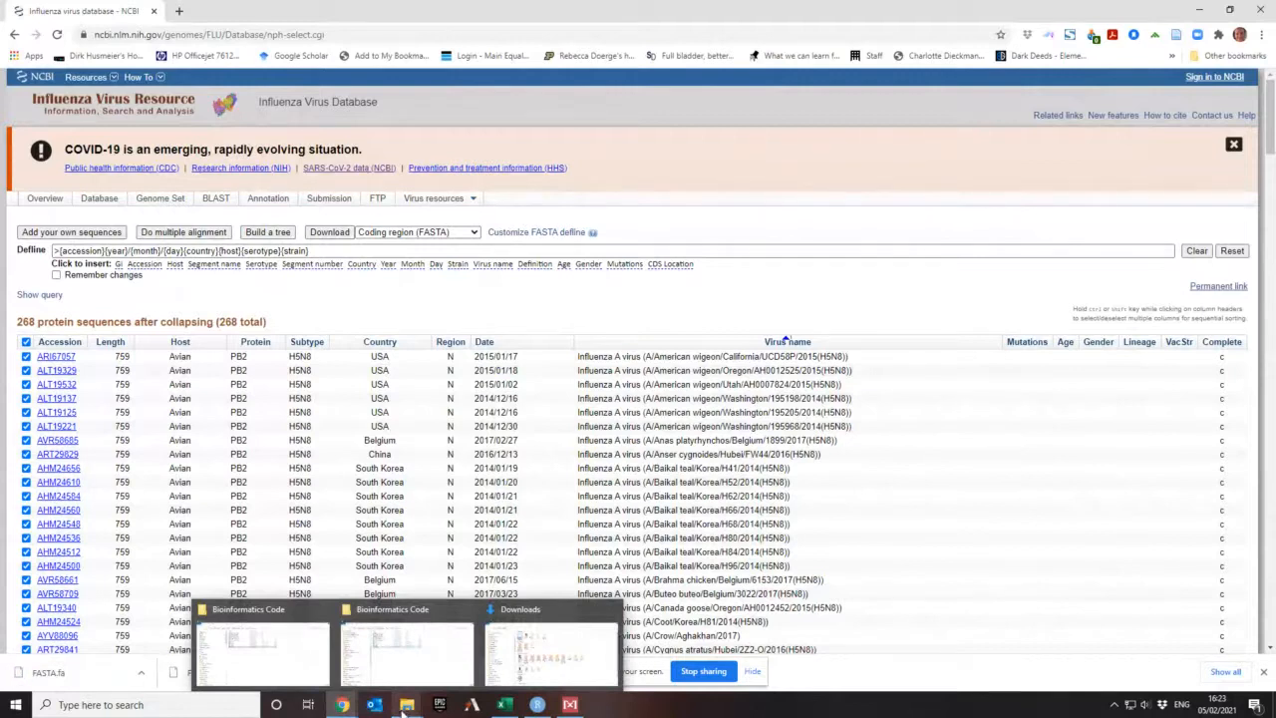
left_click(550, 653)
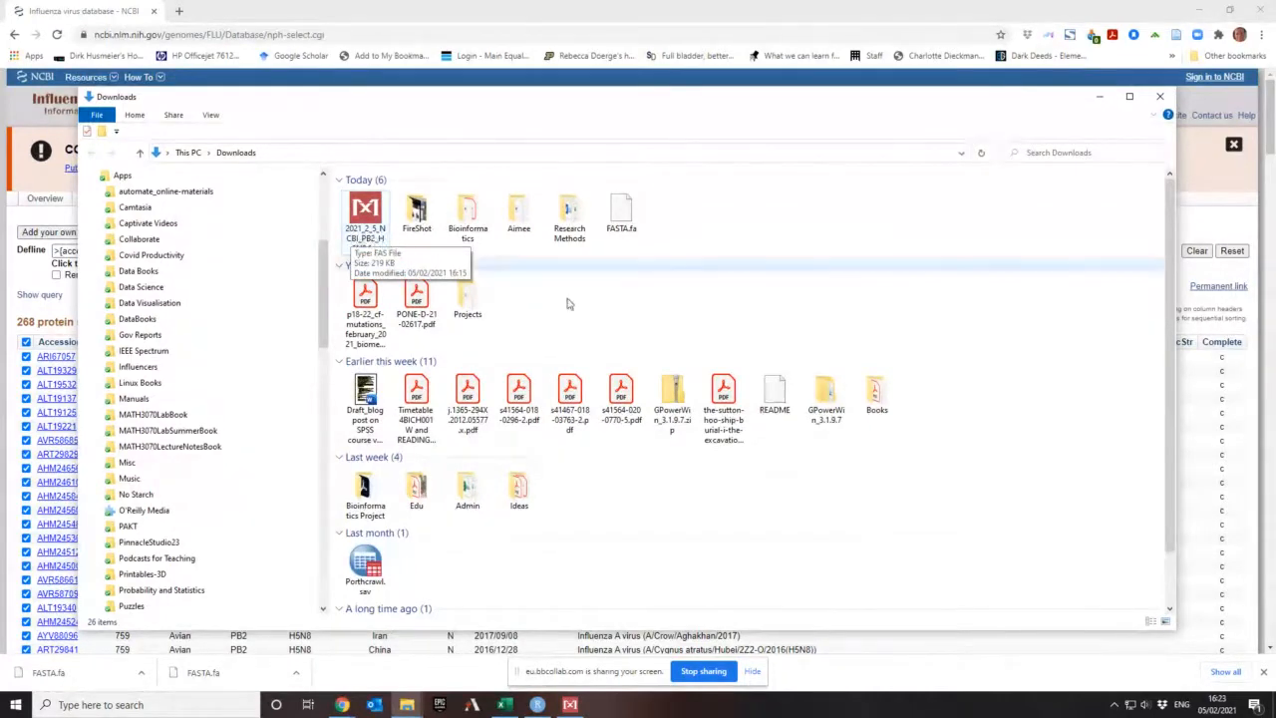
right_click(626, 228)
left_click(666, 497)
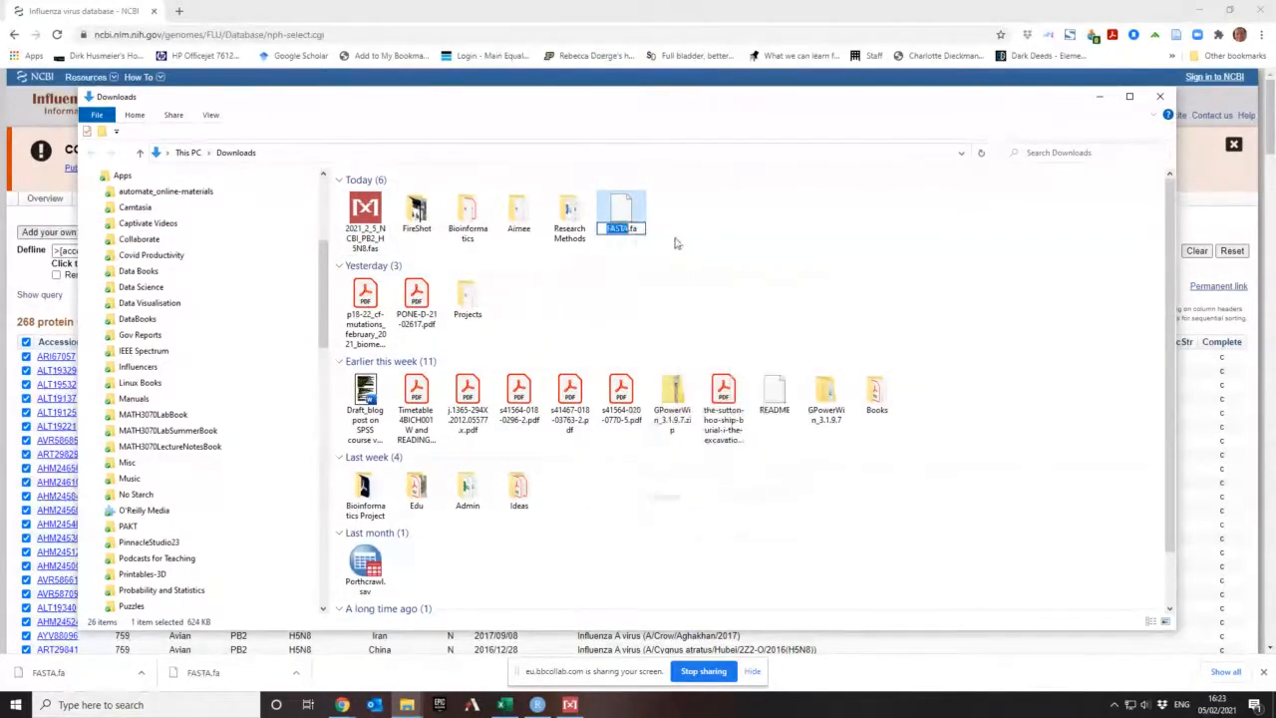
type("202")
type("1")
type("_")
type("2_5")
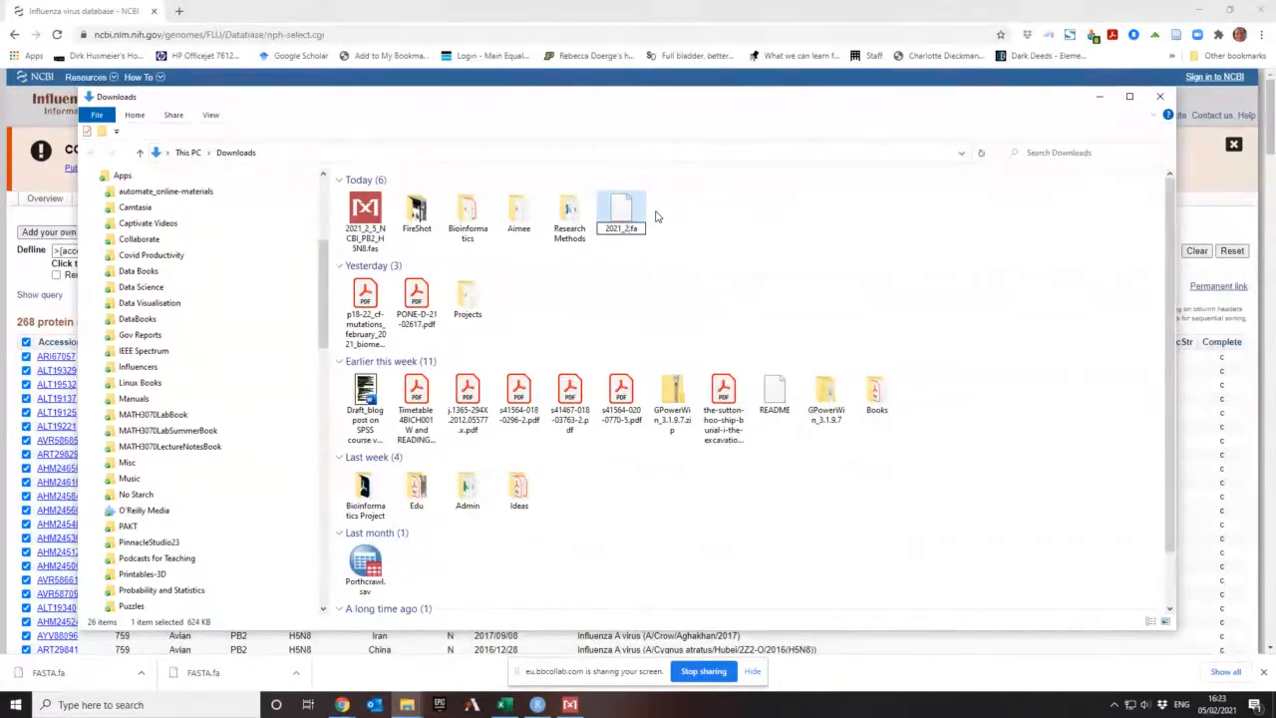
type("_")
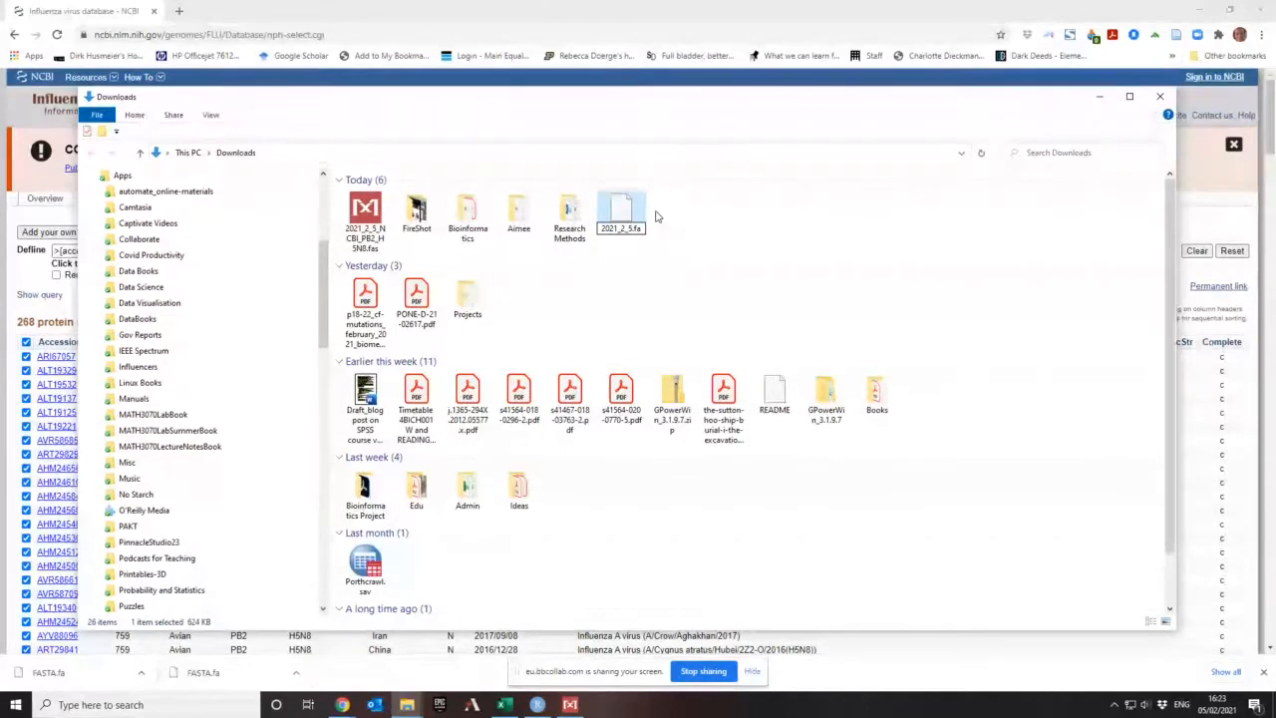
type("NC")
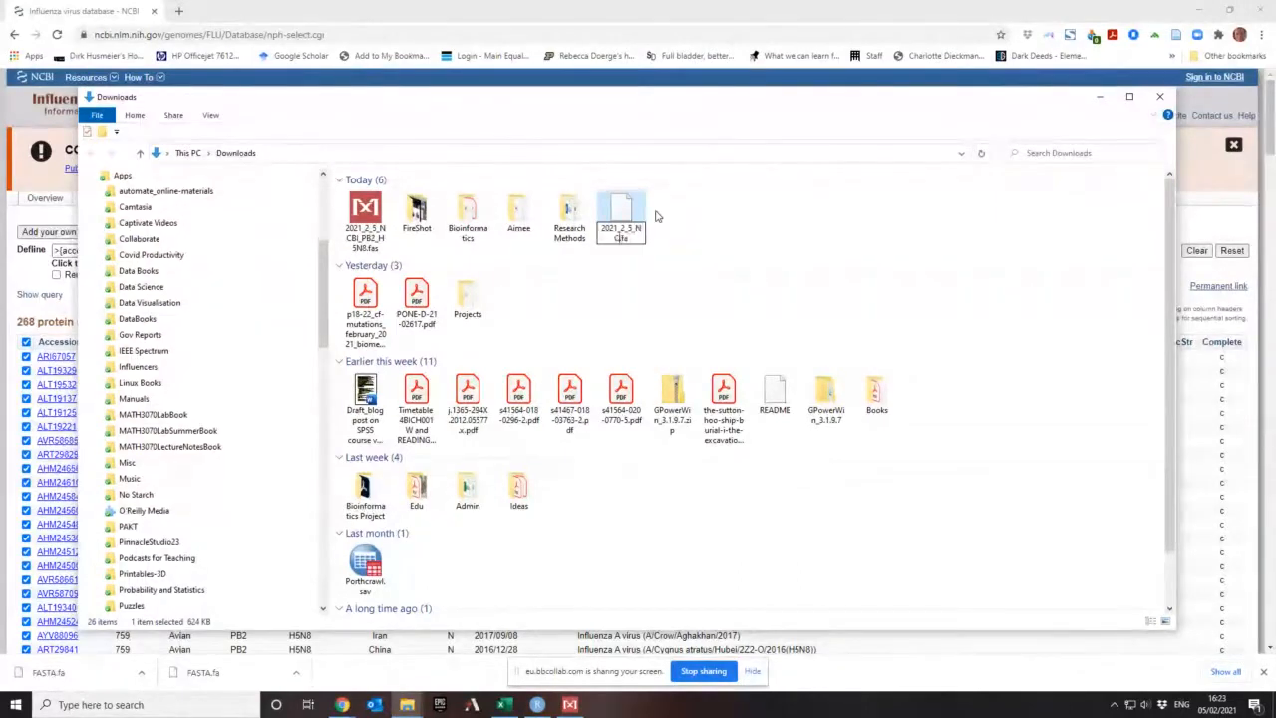
type("BI_PB2")
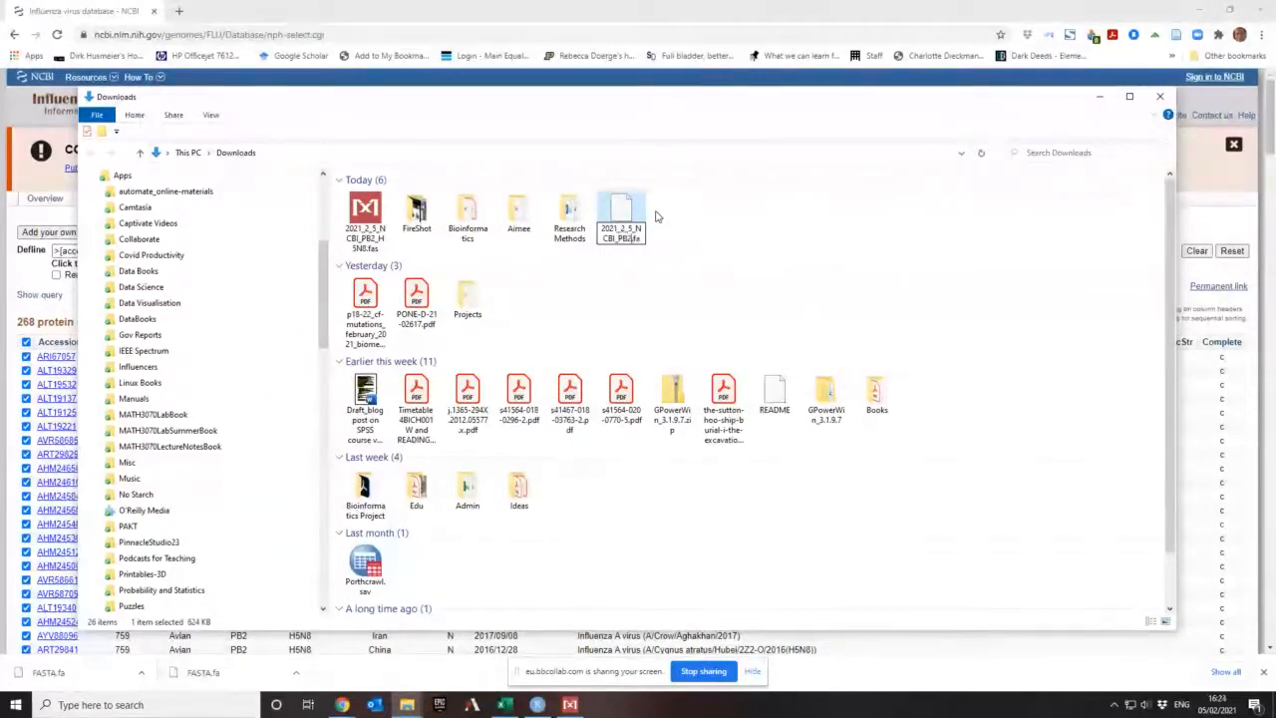
type("_H5N8")
type("8")
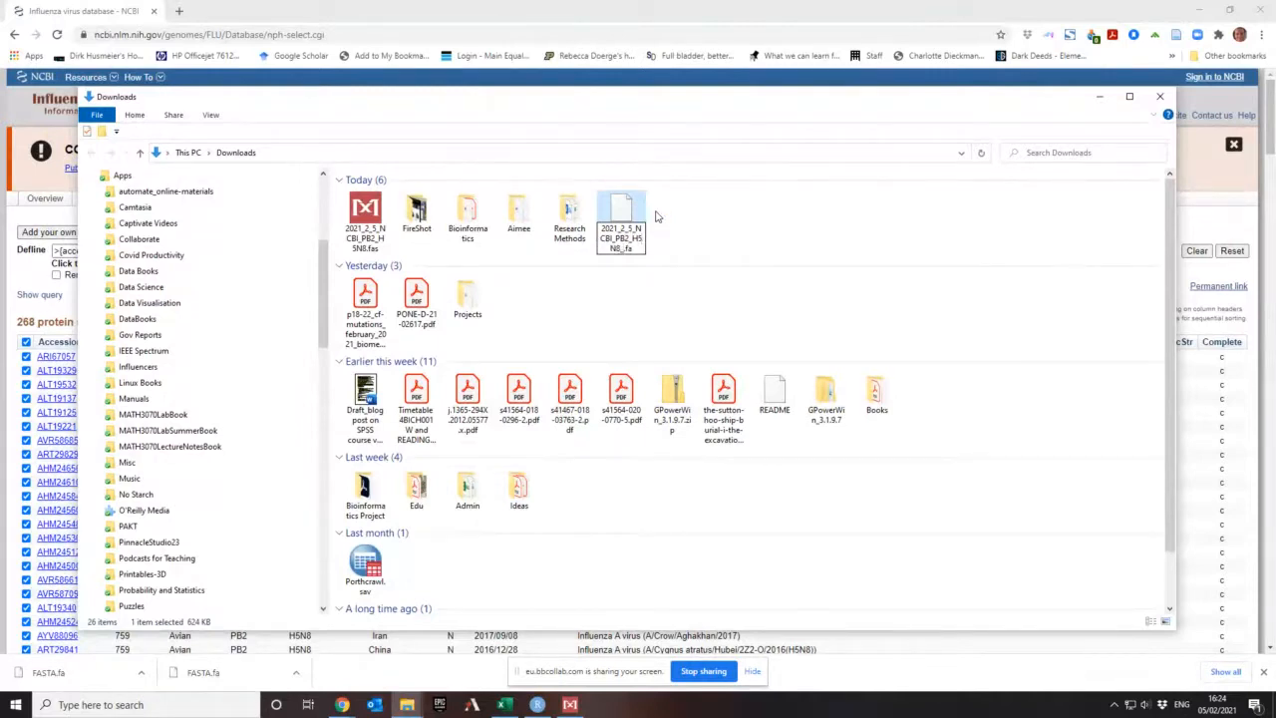
type("_dna")
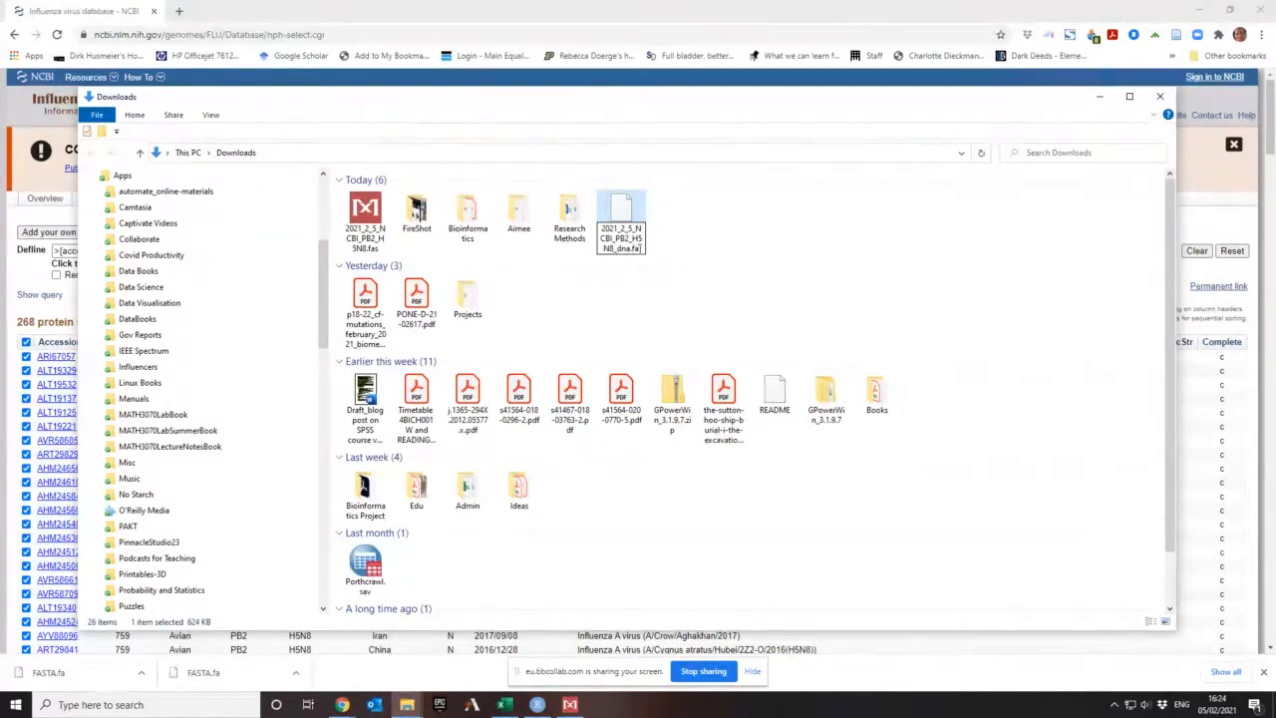
left_click(640, 248)
type("s")
key("Return")
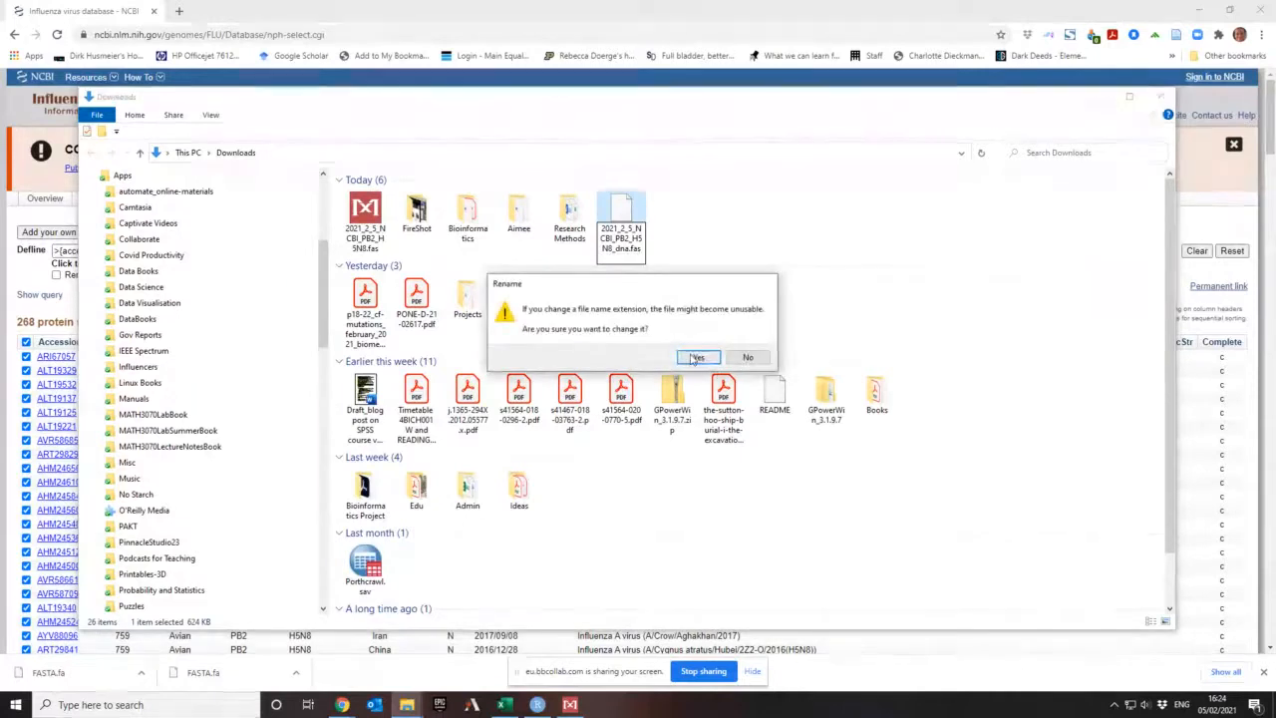
left_click(695, 357)
Step: Rename the protein sequence file in the Downloads folder as 2021_2_5_NCBI_PB2_H5N8_aa.fas
right_click(409, 235)
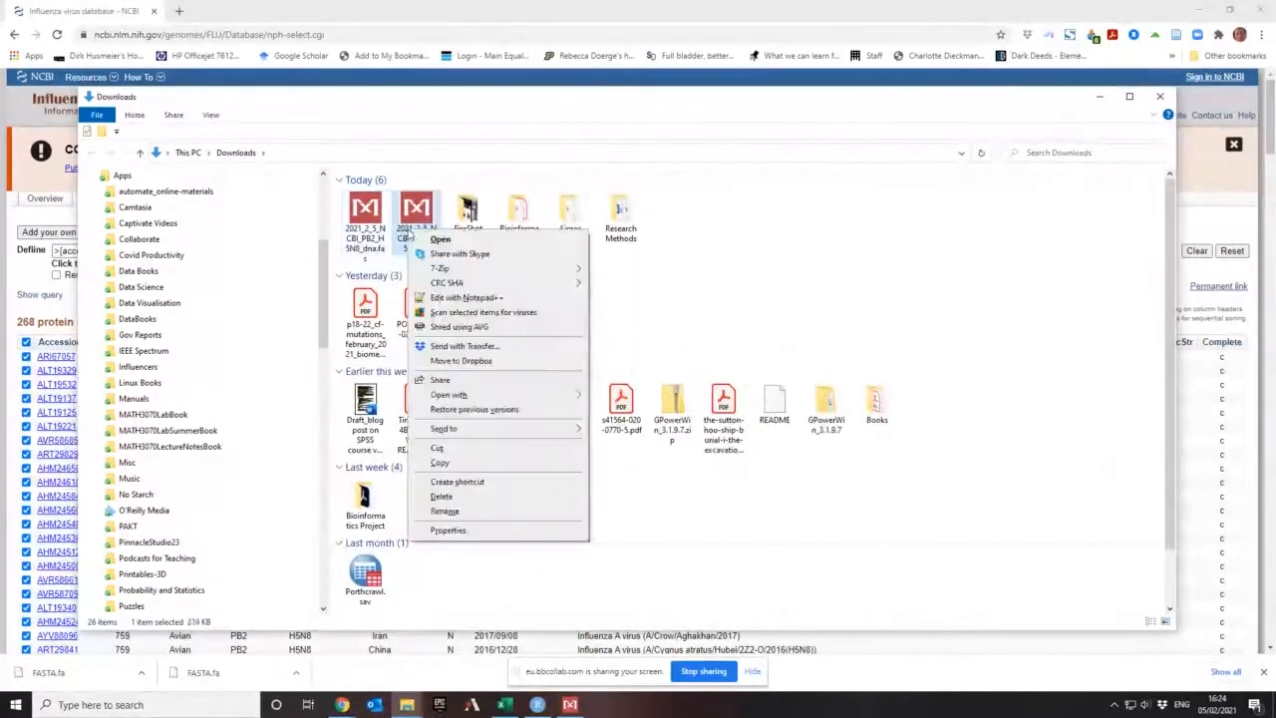
left_click(445, 511)
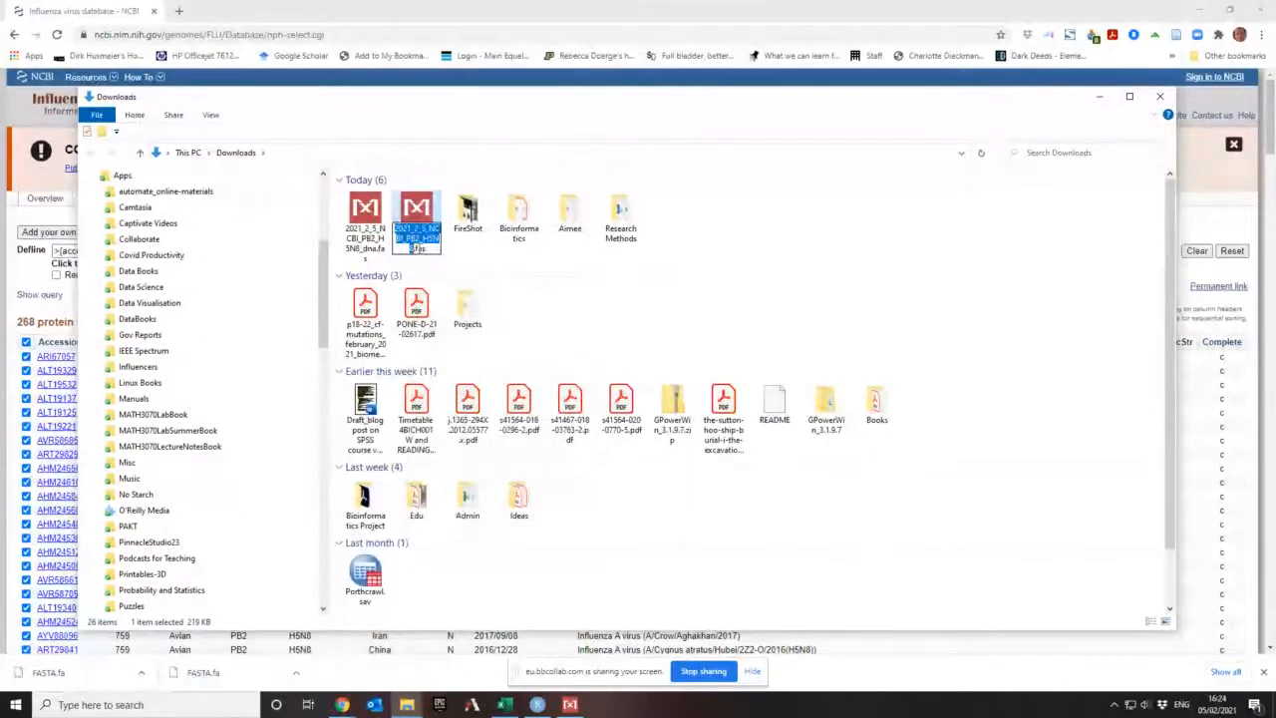
key("Return")
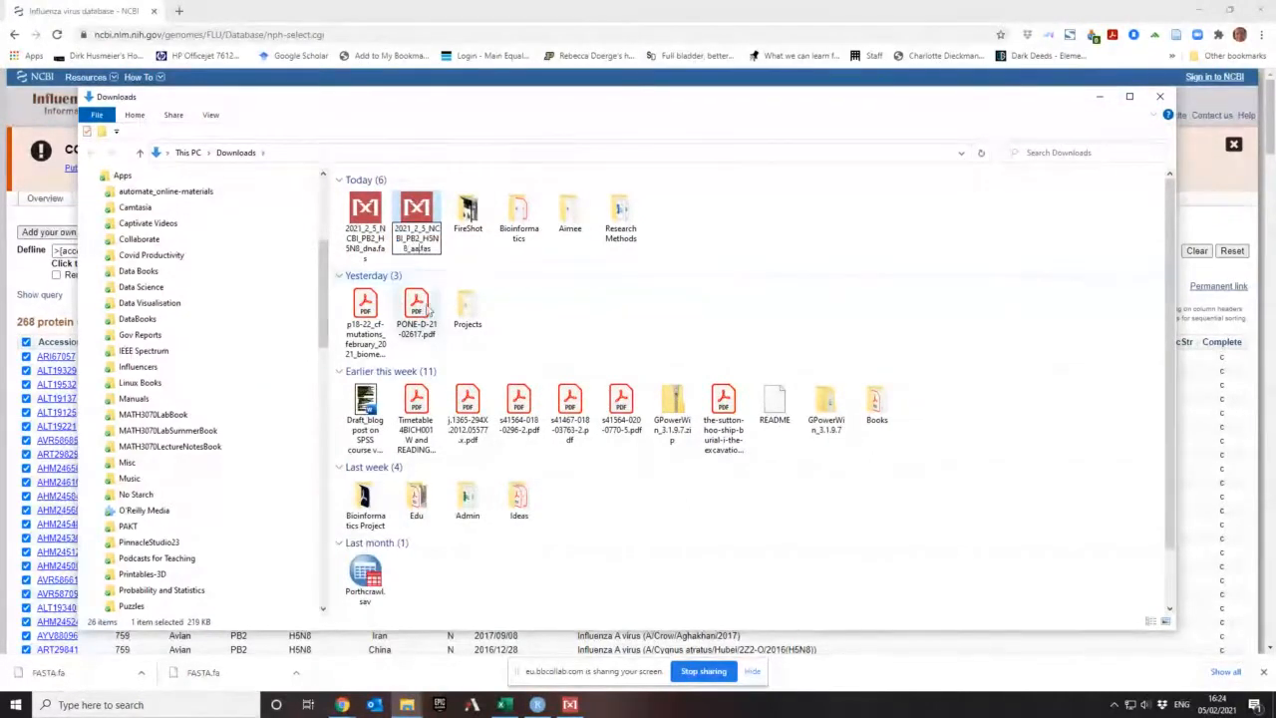
left_click(471, 264)
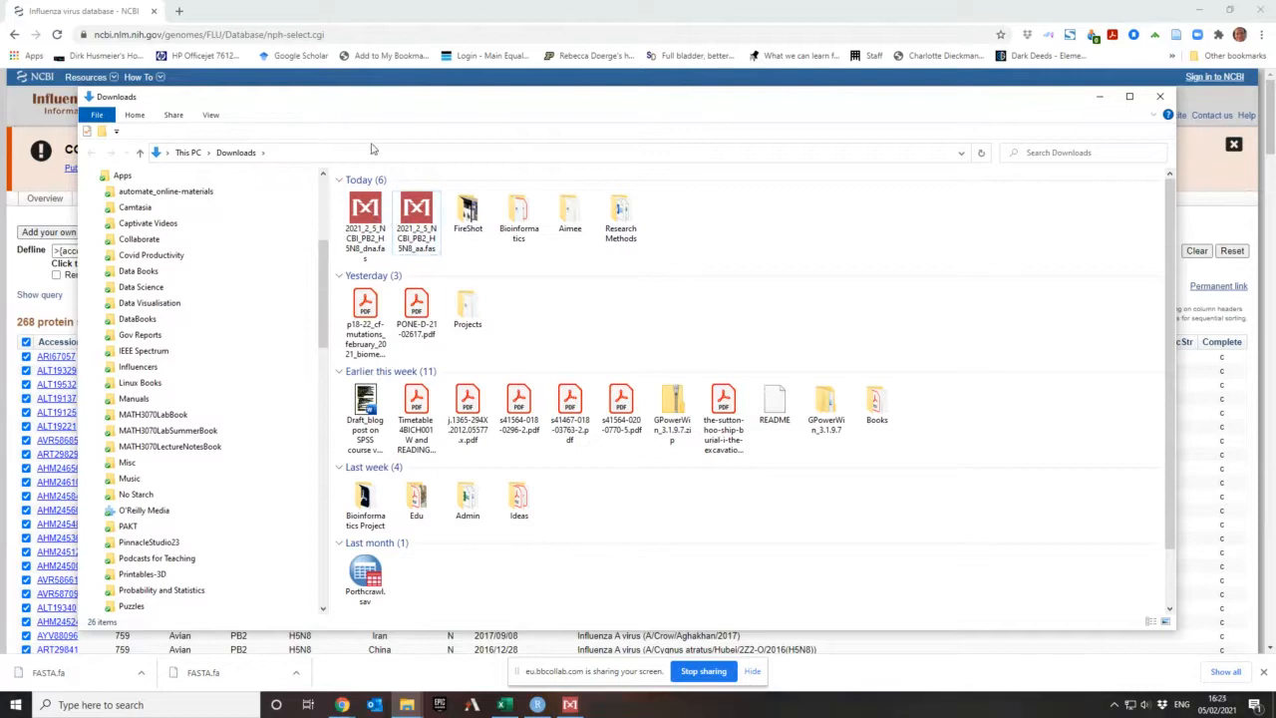
Step: Return to the Influenza Virus Database results and look through the listed PB2 sequences, their countries, dates and virus names
left_click(367, 16)
scroll(508, 377, "down", 1)
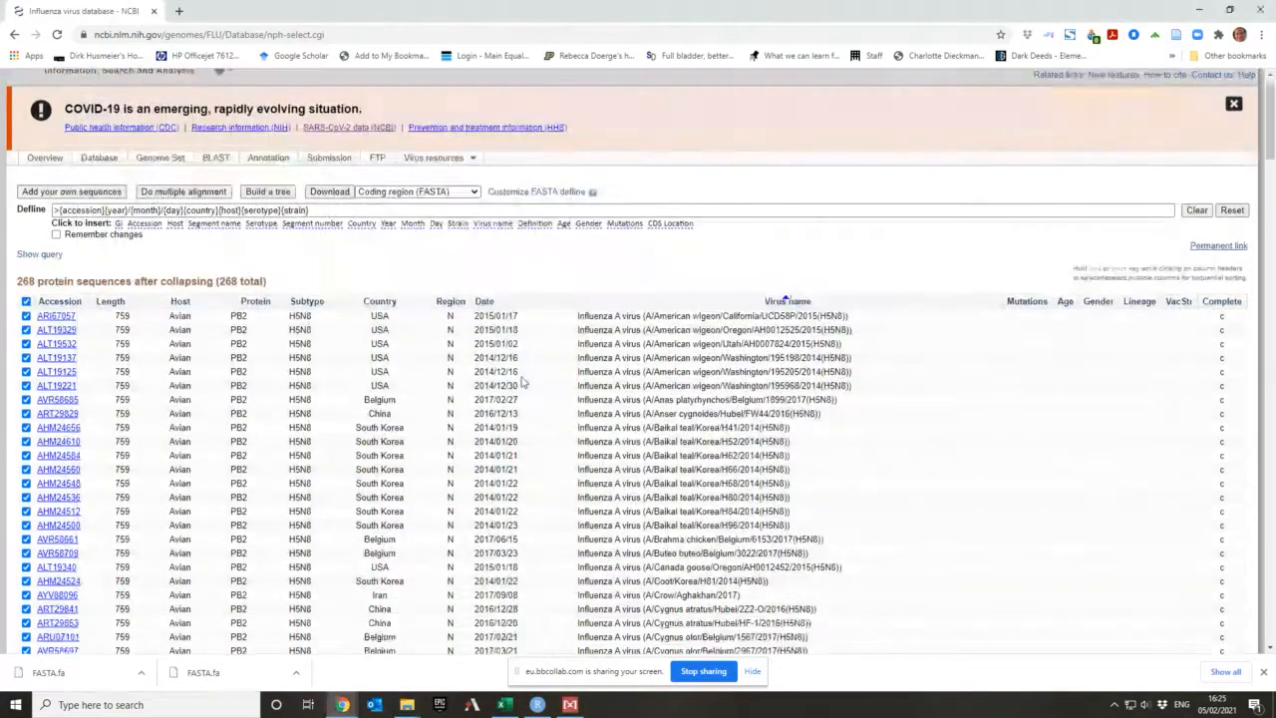
scroll(523, 382, "down", 5)
scroll(523, 380, "down", 3)
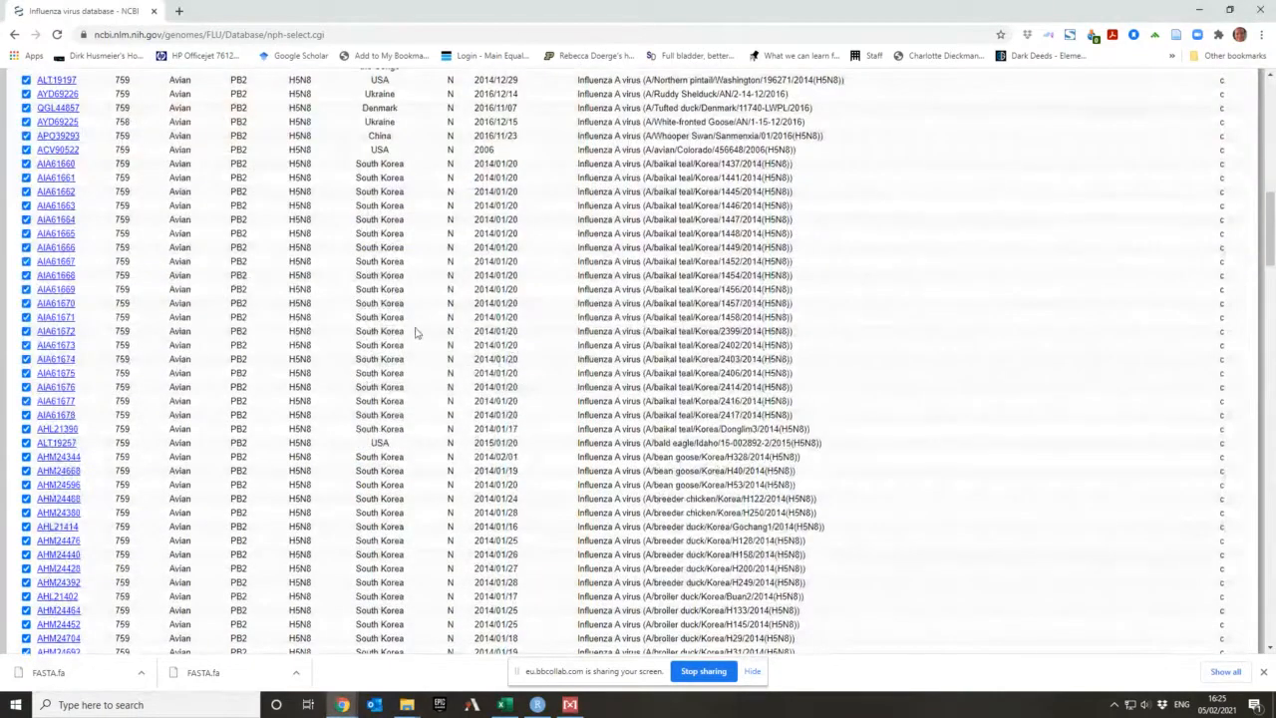
scroll(391, 284, "up", 1)
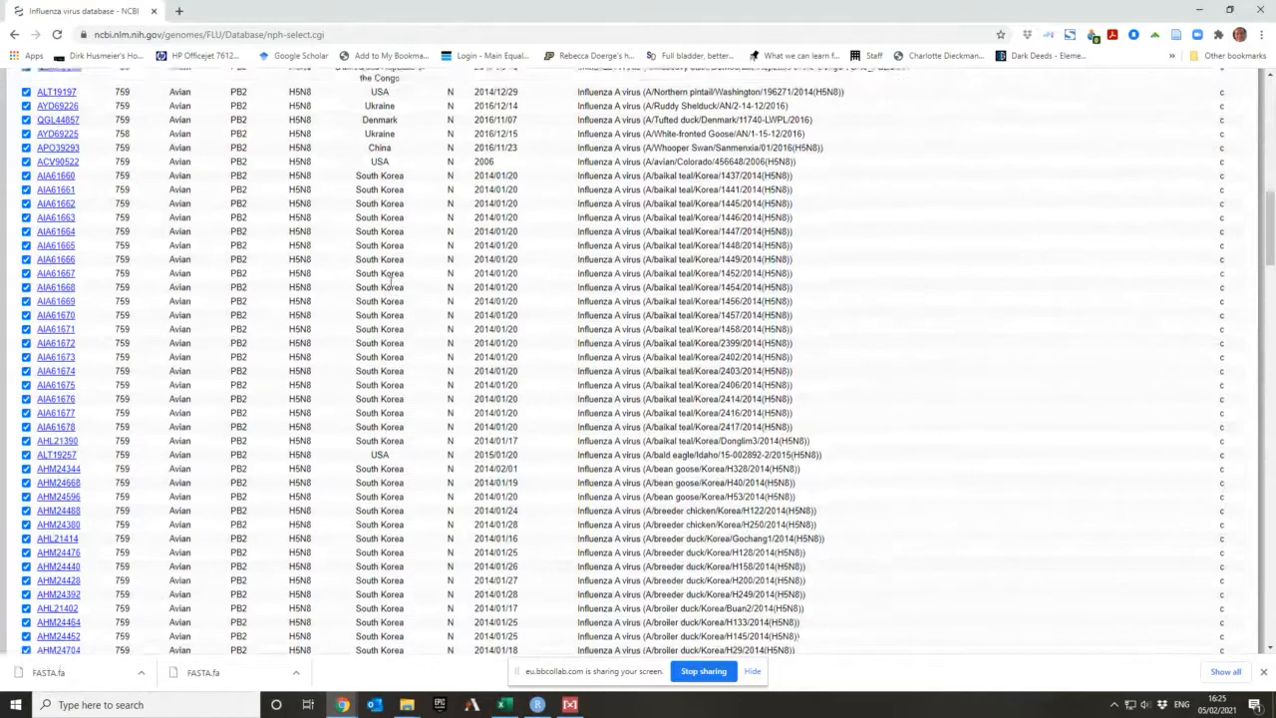
scroll(391, 283, "up", 15)
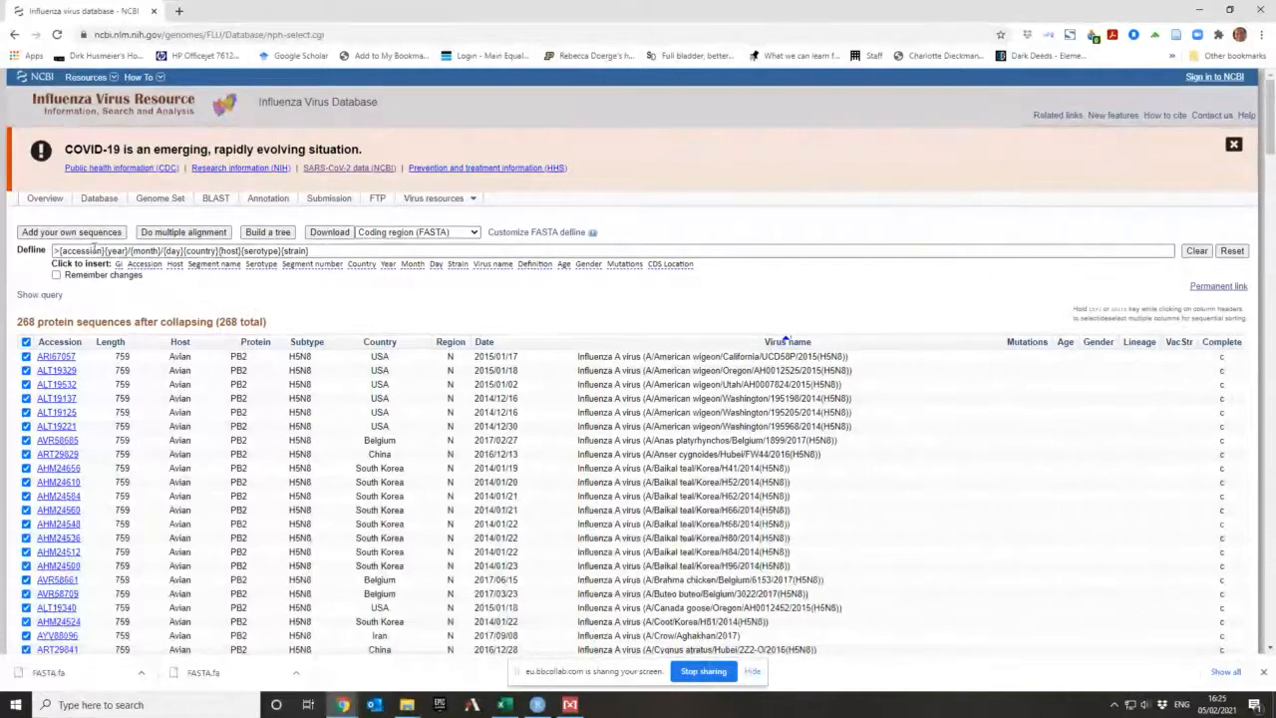
scroll(369, 339, "down", 10)
scroll(369, 339, "up", 9)
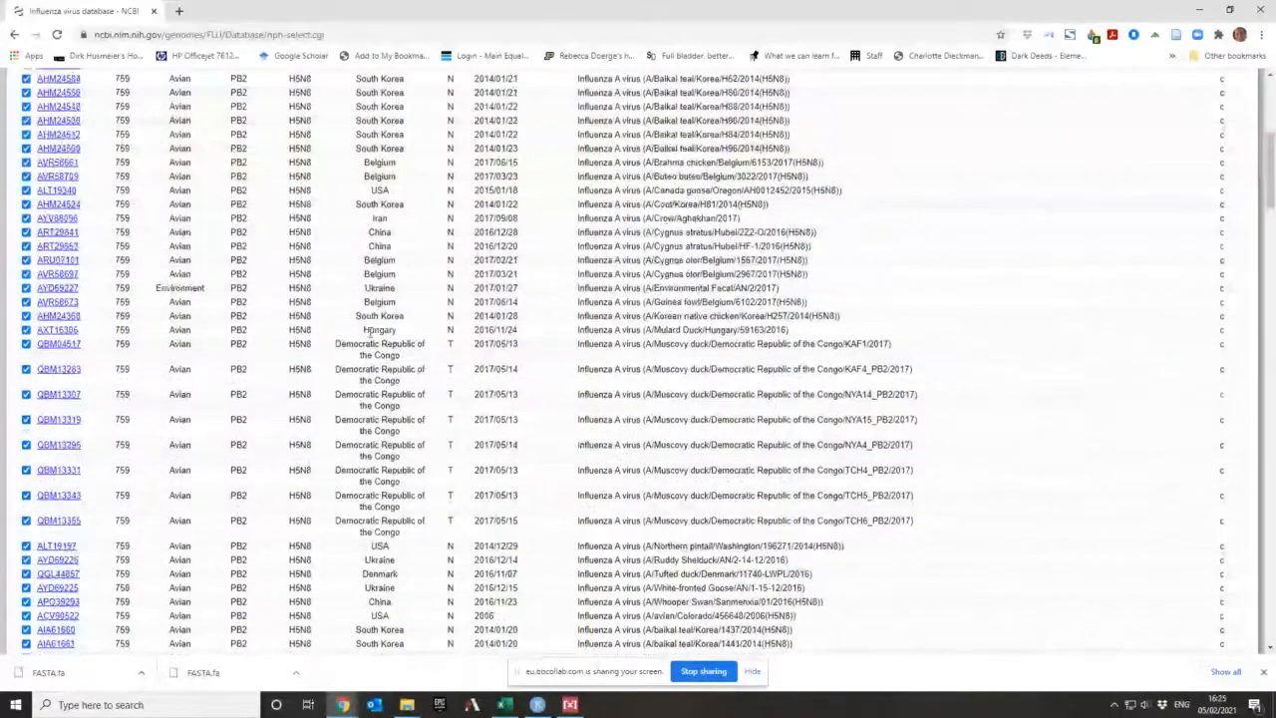
scroll(369, 339, "up", 1)
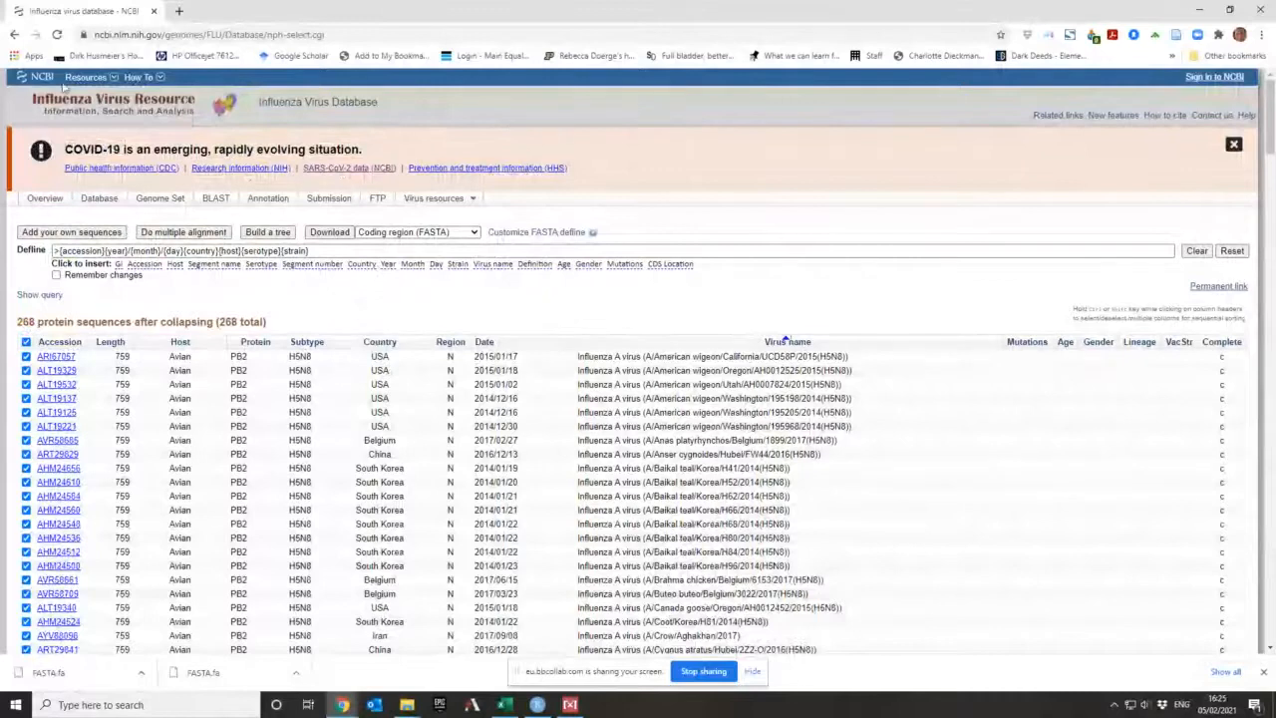
Step: Go back to the database query form, search for PB1 as well as PB2 proteins, and download the results as Protein (FASTA)
left_click(14, 36)
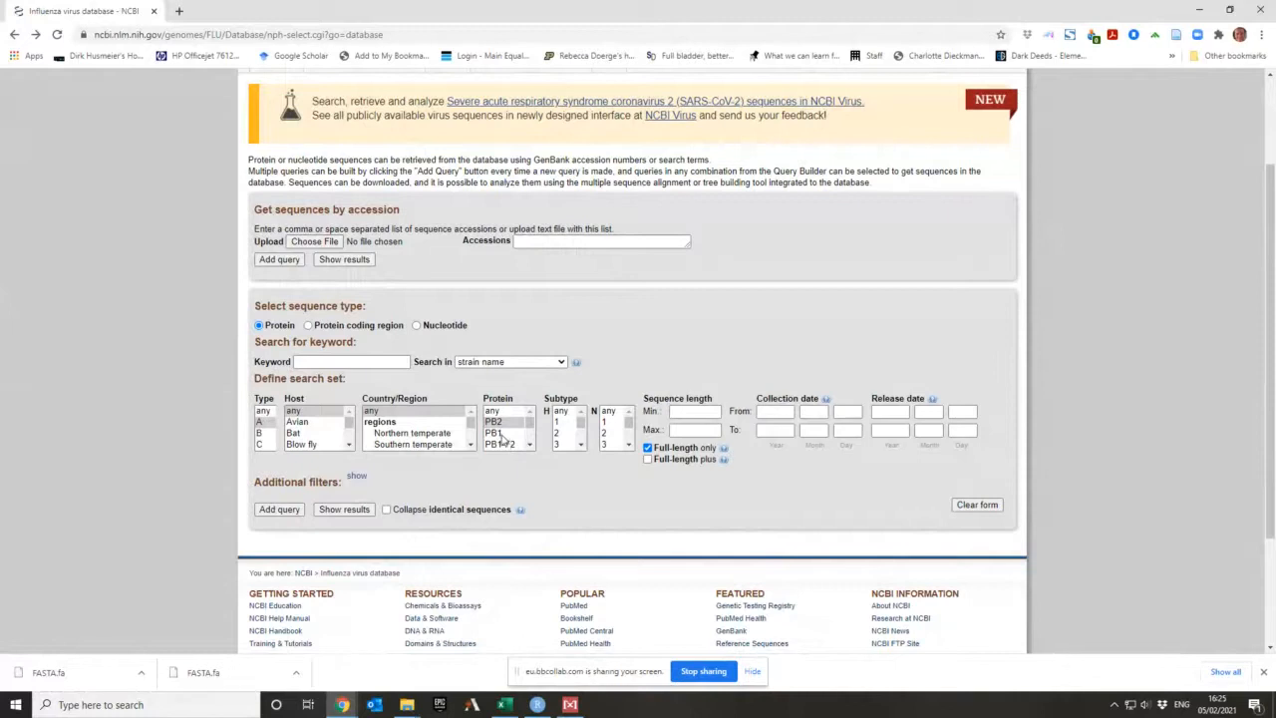
left_click(495, 435, "ctrl")
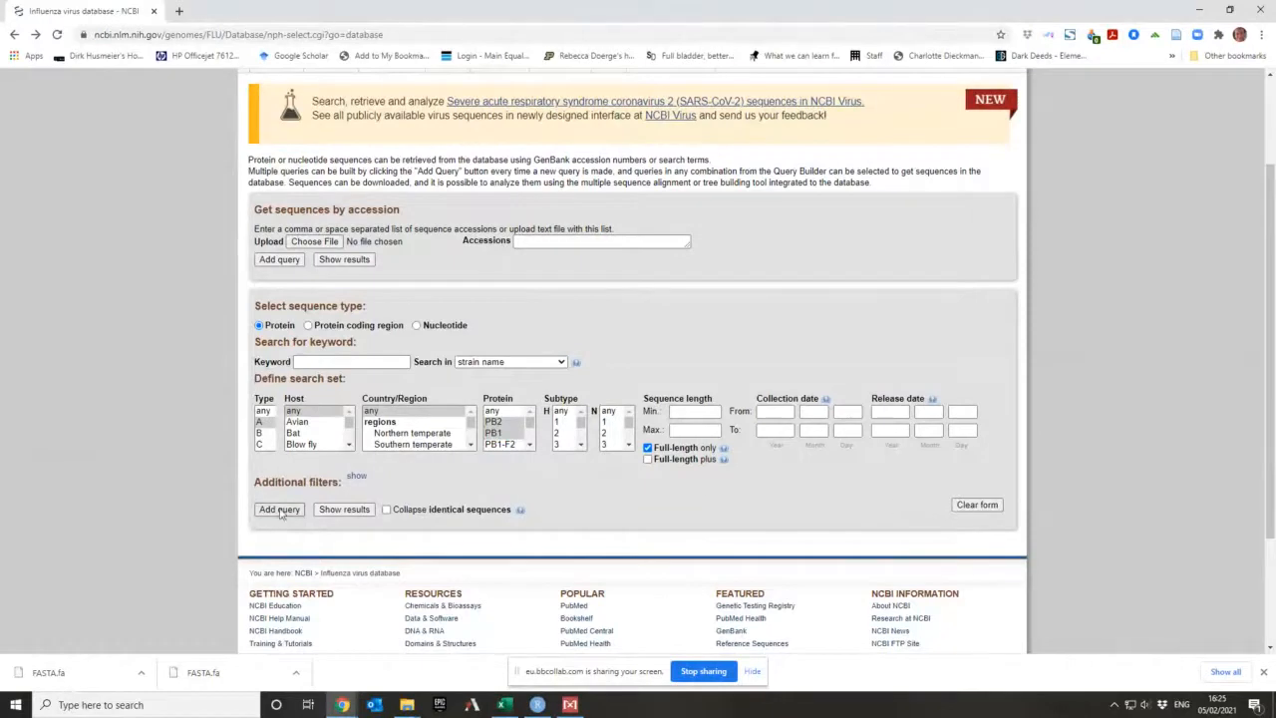
left_click(342, 510)
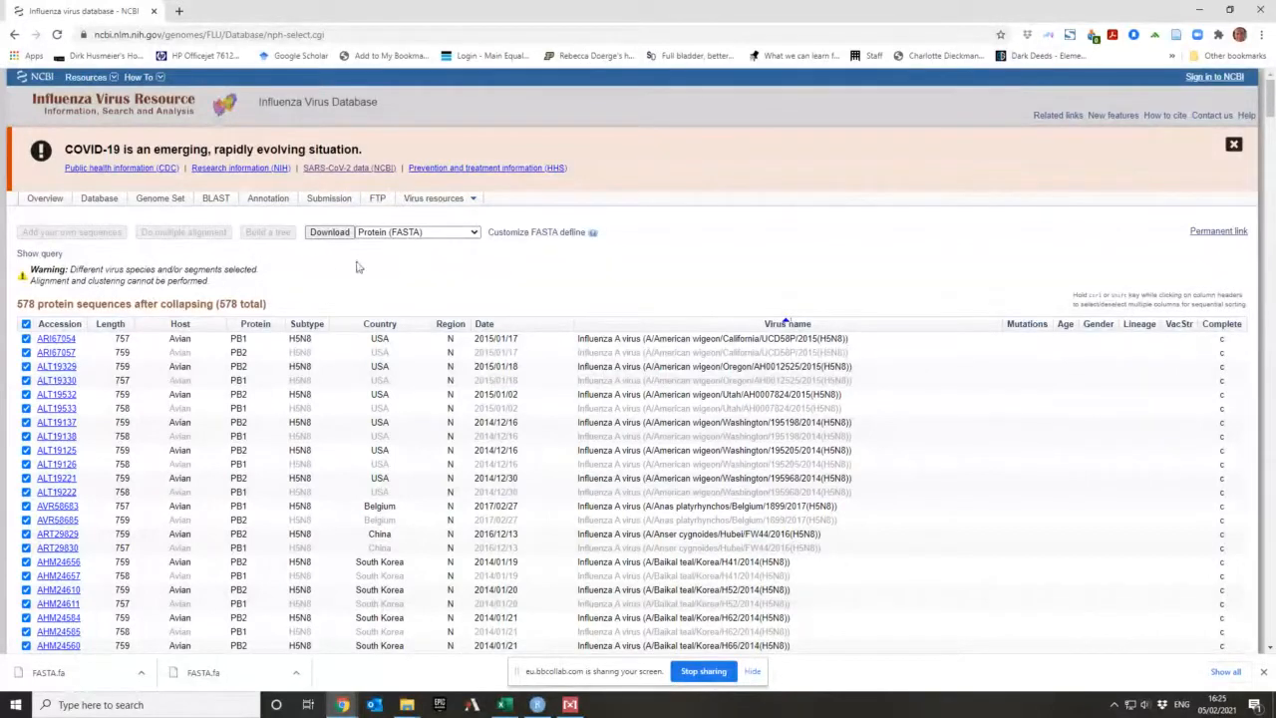
left_click(330, 232)
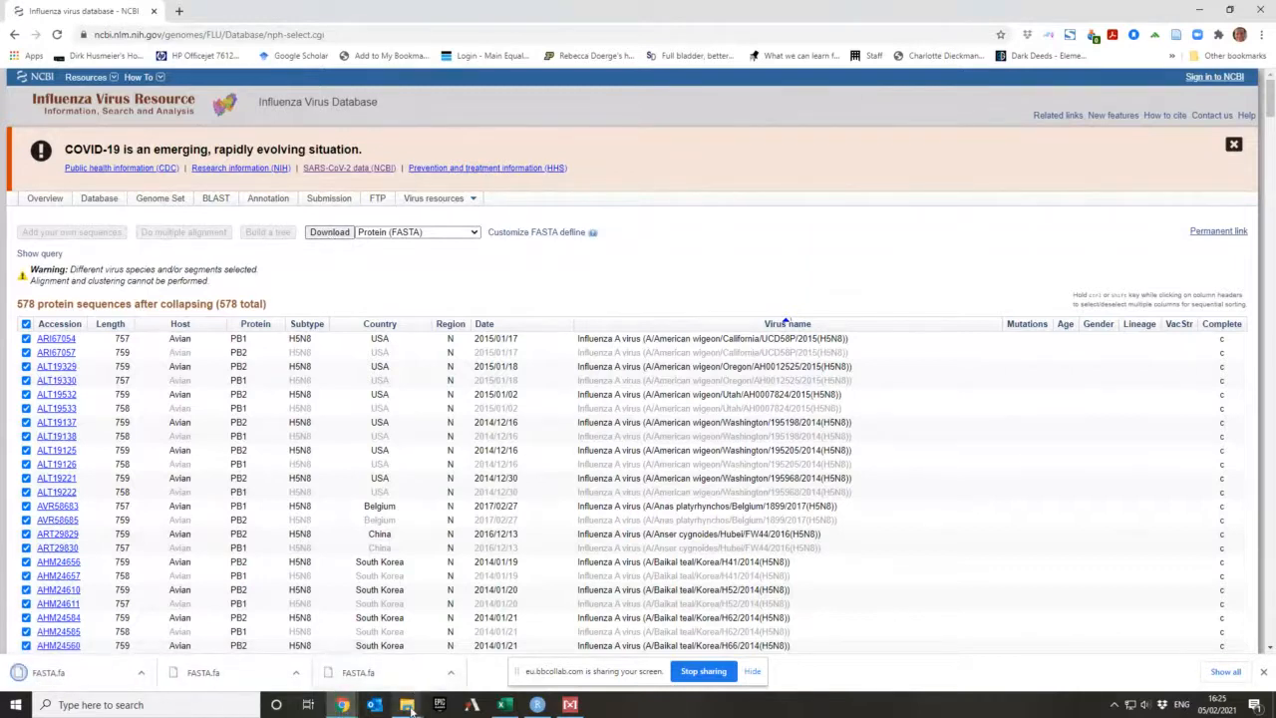
Step: Change the extension of the newly downloaded FASTA.fa in the Downloads folder so that it is named FASTA.fas
mouse_move(409, 708)
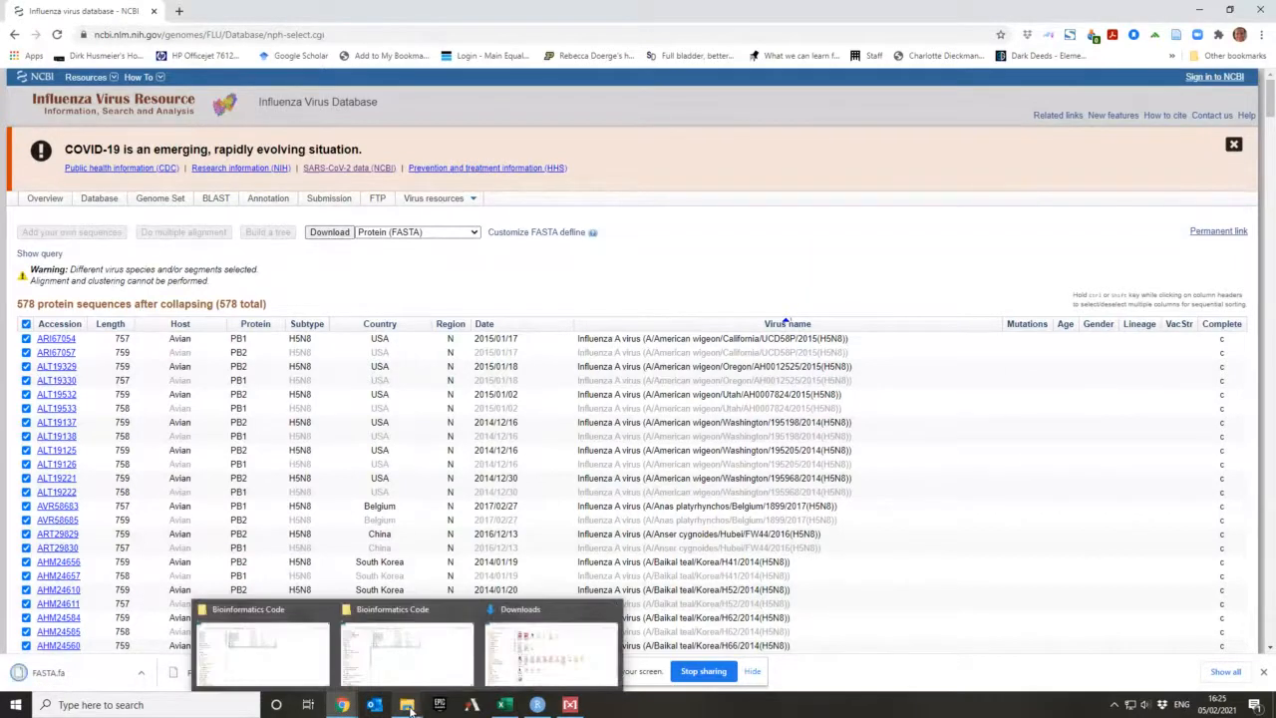
left_click(552, 654)
right_click(675, 239)
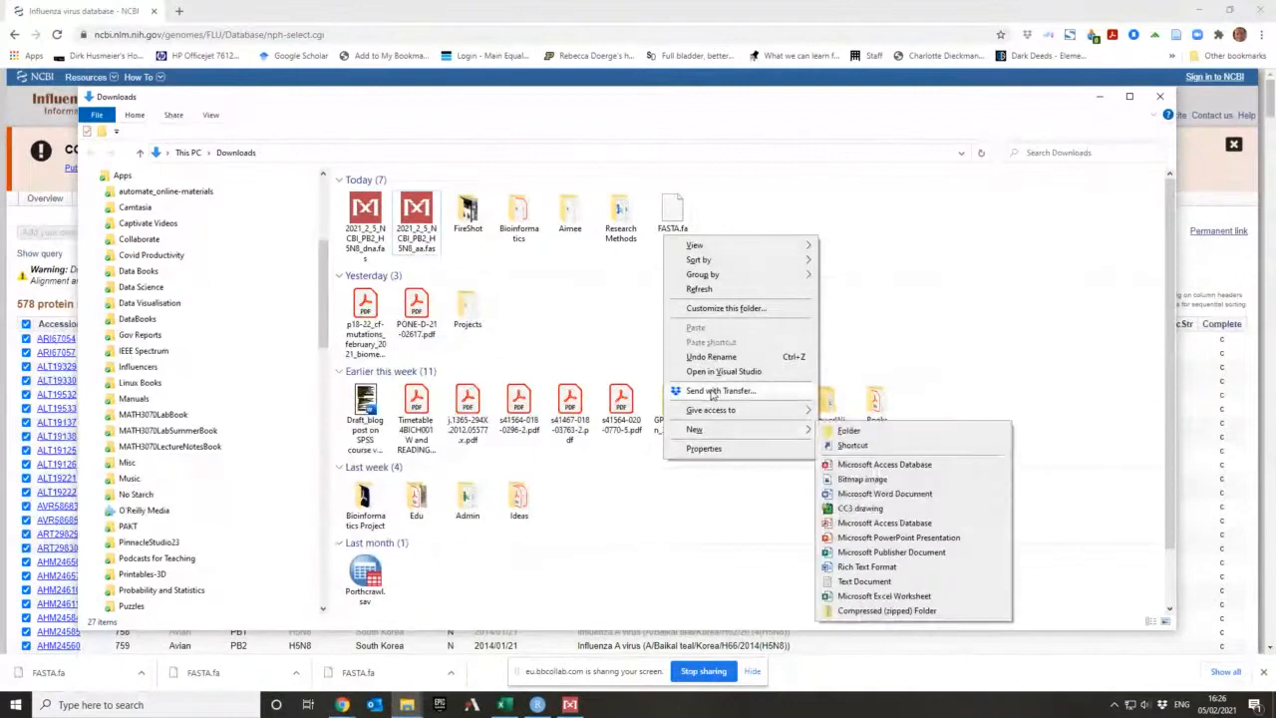
left_click(674, 229)
right_click(674, 231)
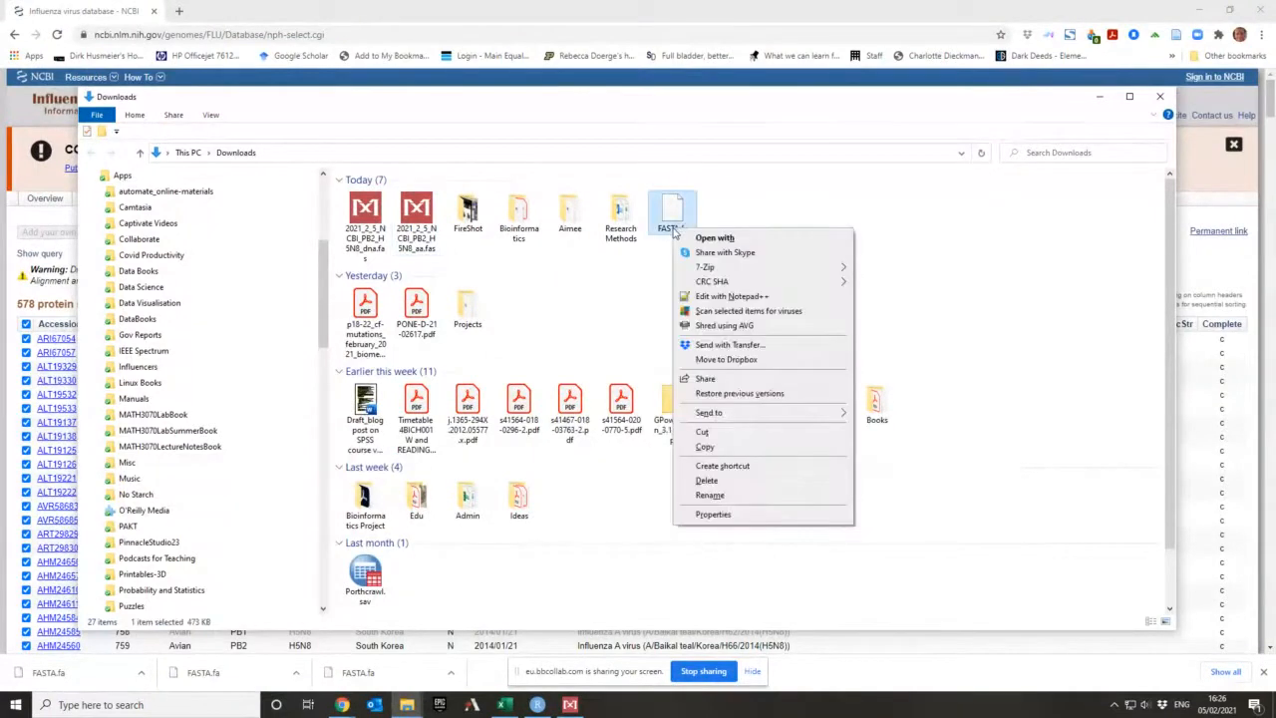
left_click(708, 495)
left_click(692, 229)
type("s")
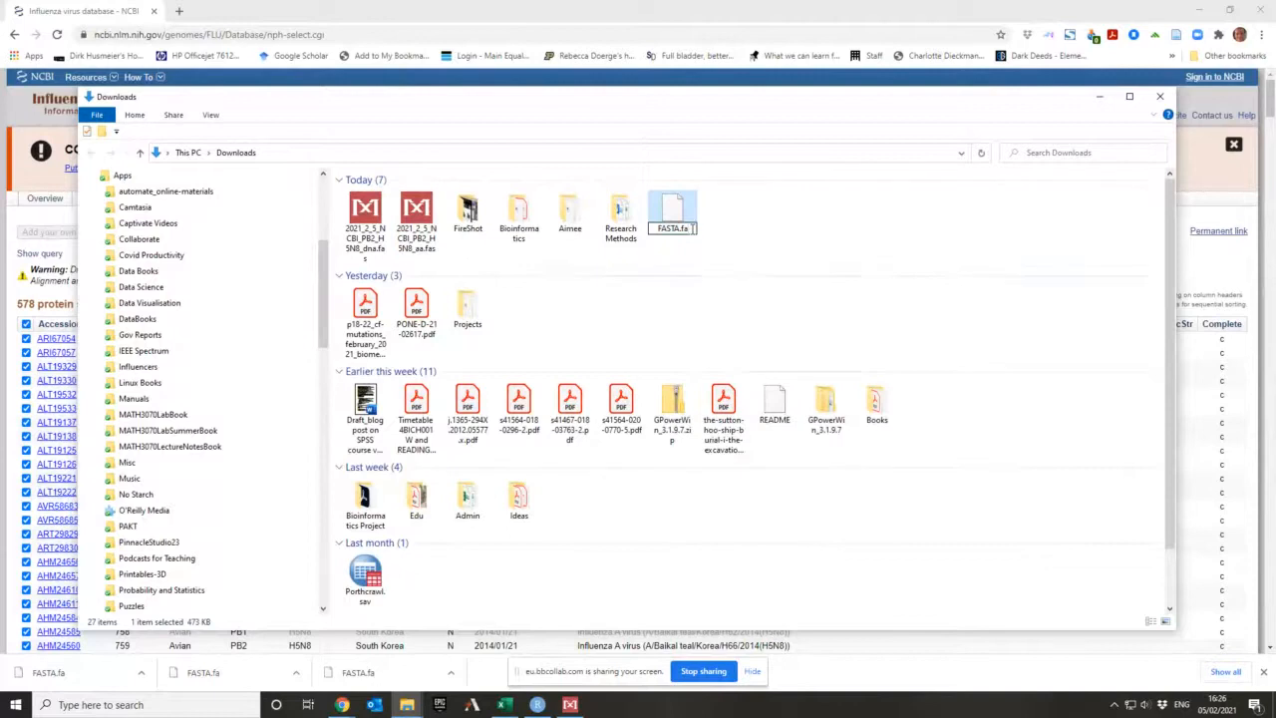
key("Return")
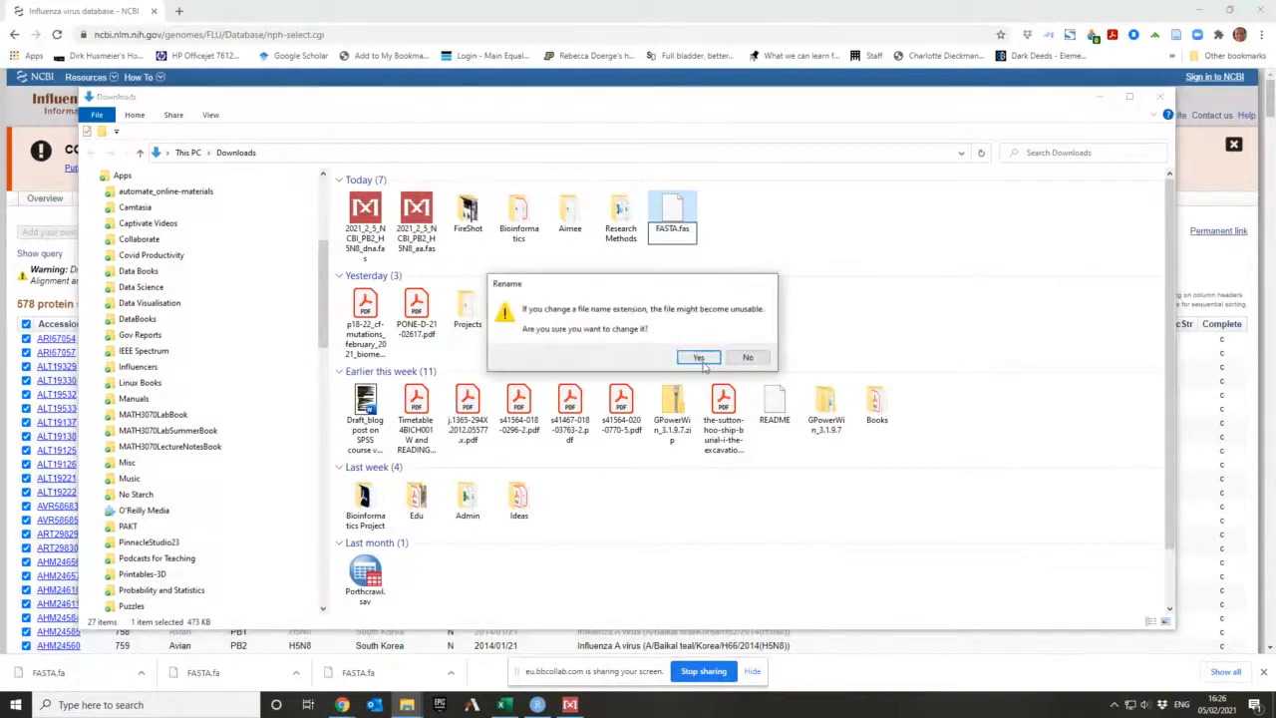
left_click(696, 355)
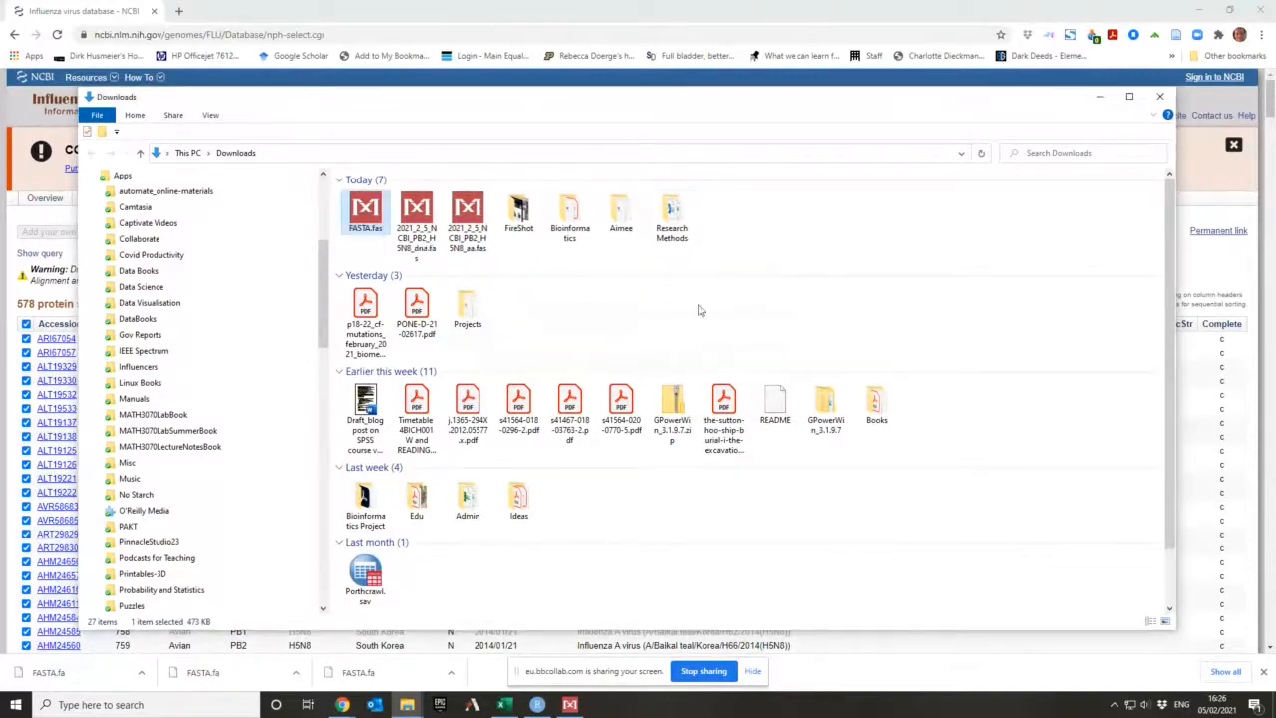
Step: Open FASTA.fas in MEGA without saving the current alignment session, and align all its sequences by MUSCLE with the default options
double_click(364, 210)
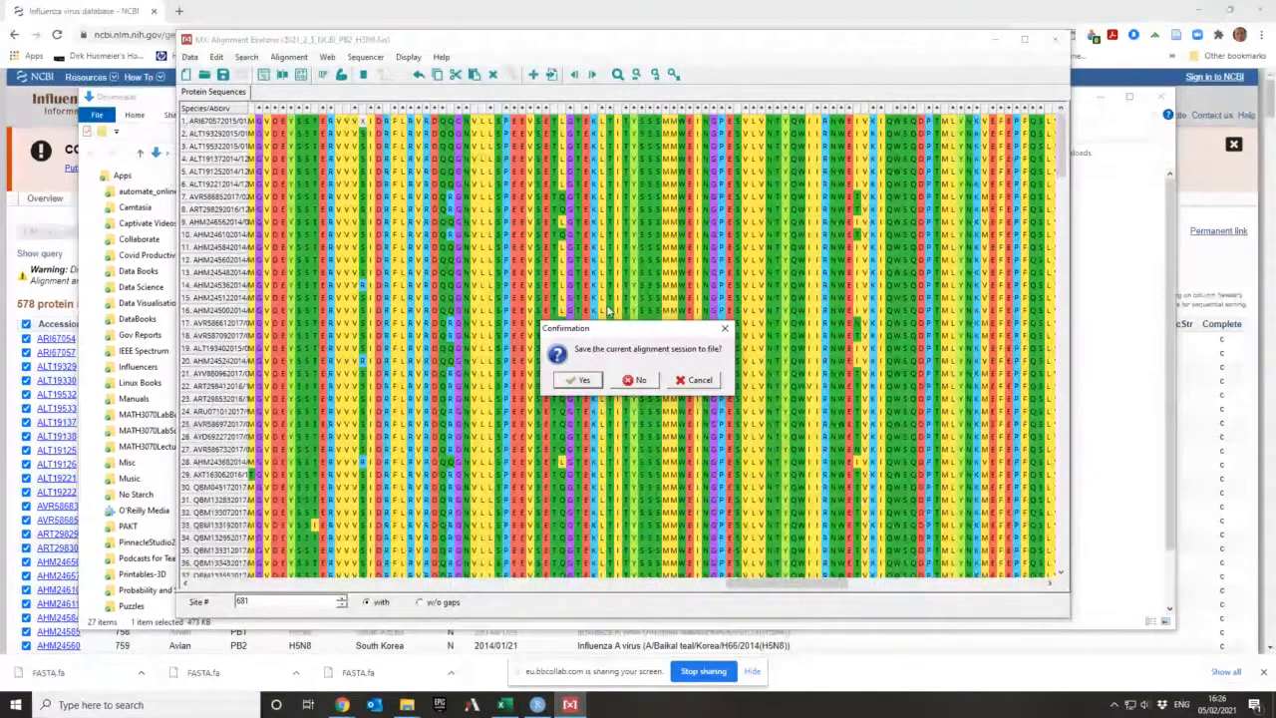
left_click(644, 382)
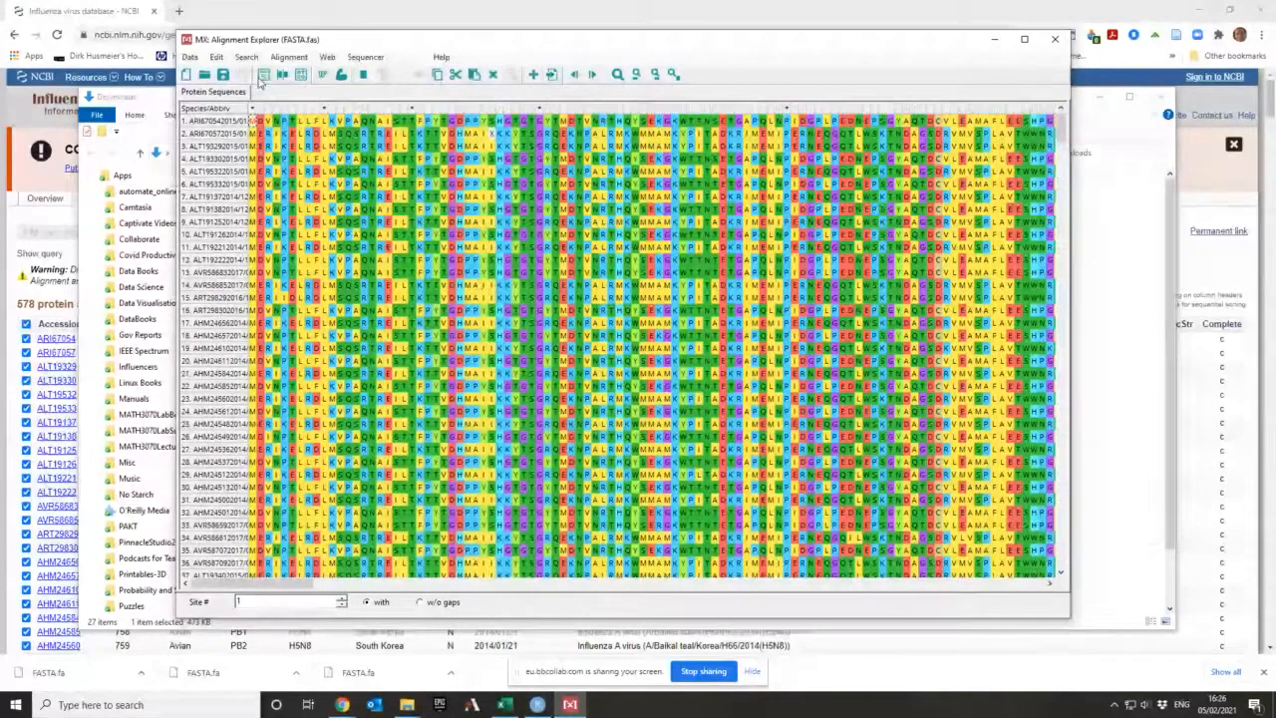
left_click(262, 77)
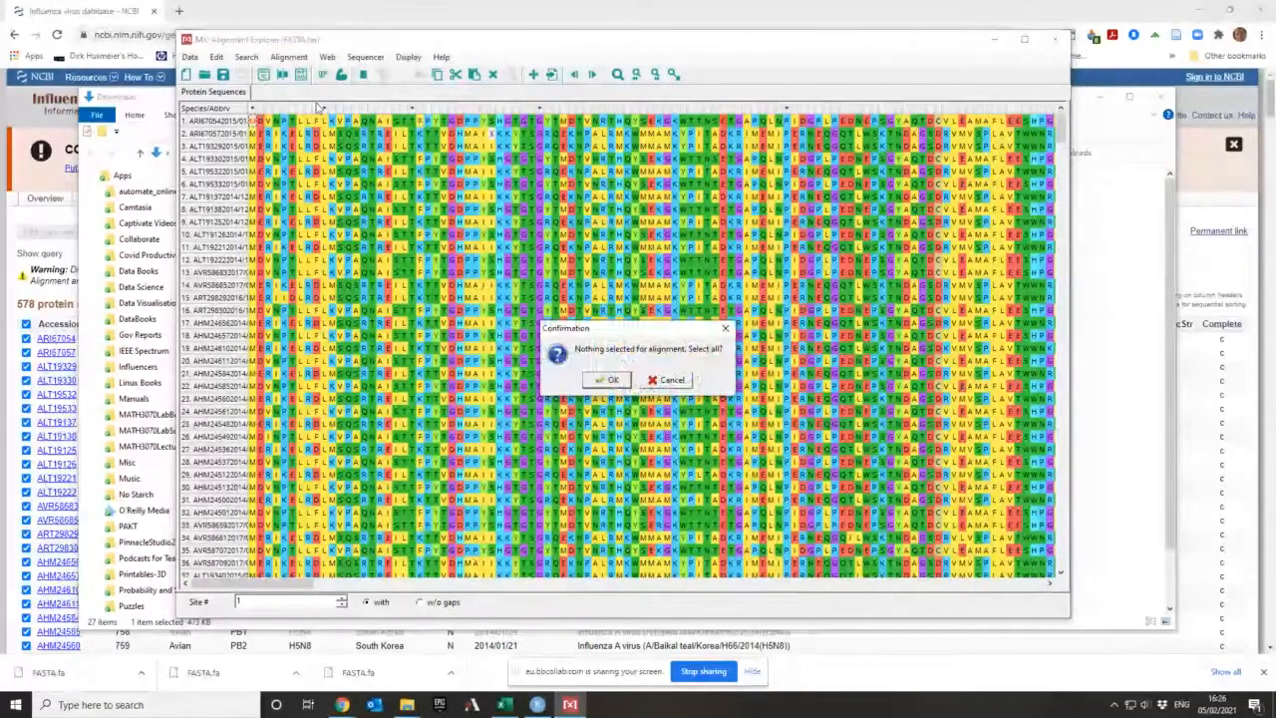
left_click(611, 381)
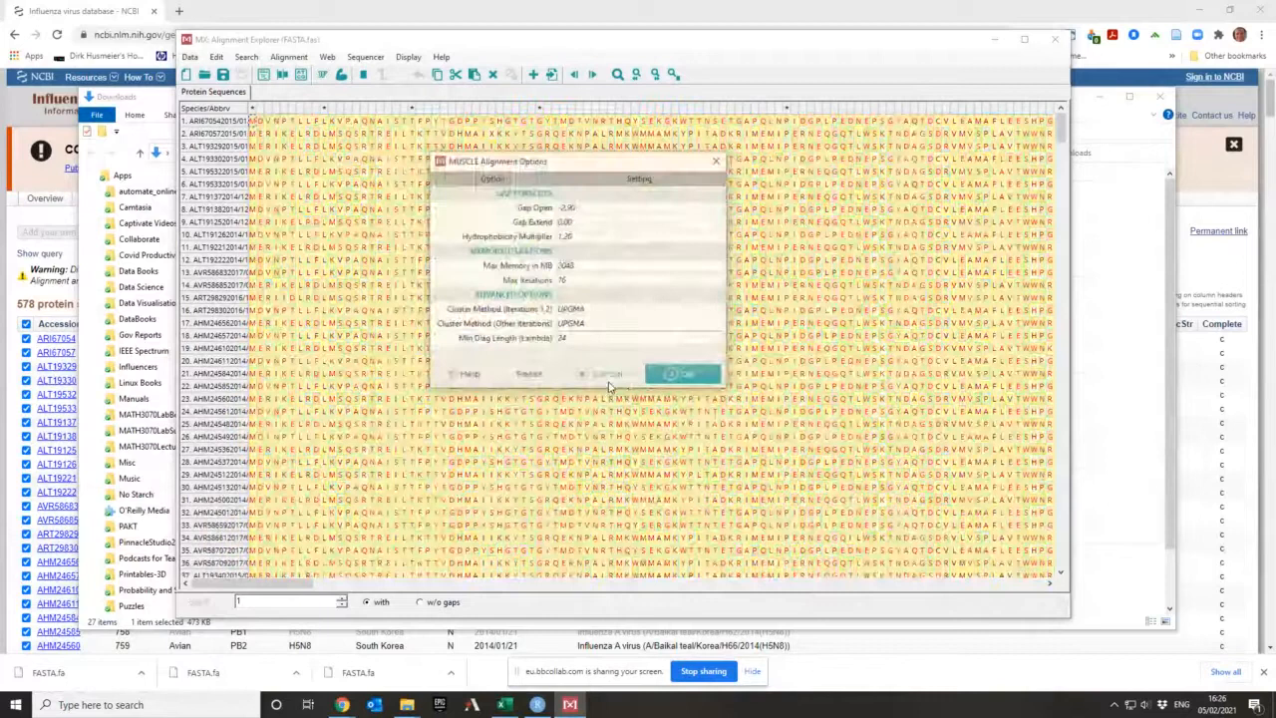
left_click(694, 376)
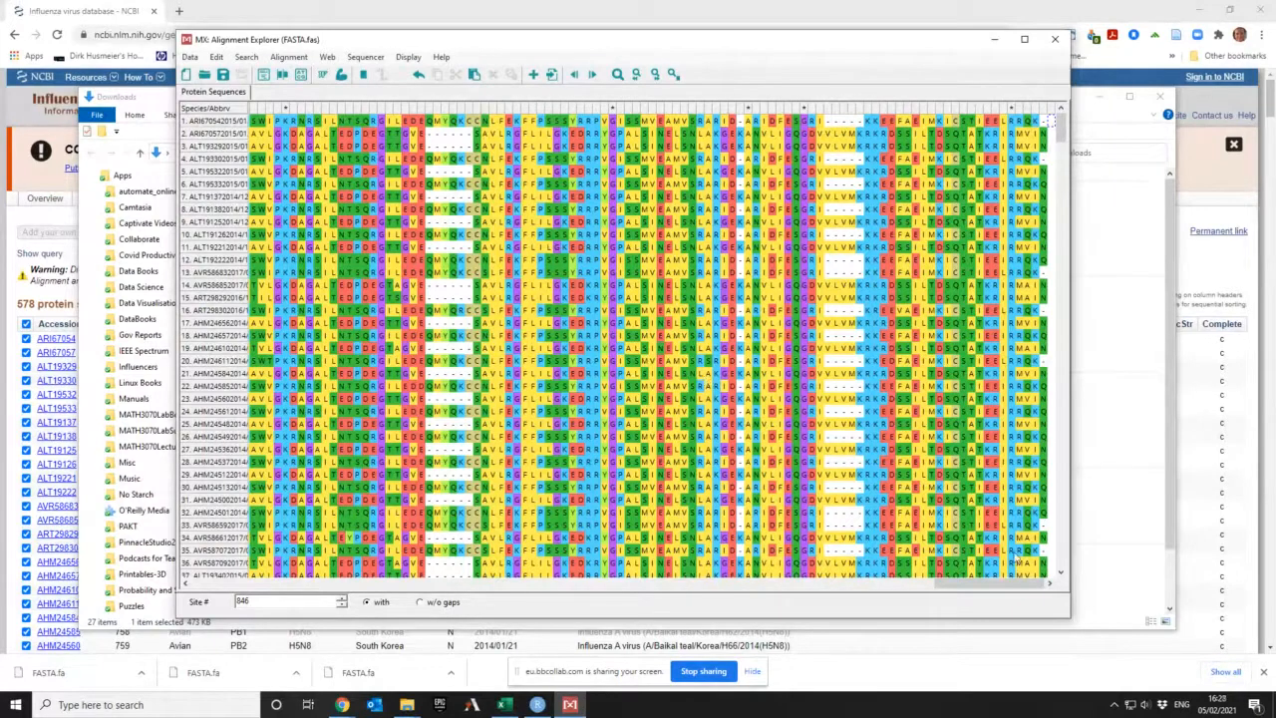
Step: Examine the gaps and matching residues along the whole mixed PB1 and PB2 alignment, and close Alignment Explorer without saving the session
left_click_drag(984, 589, 299, 581)
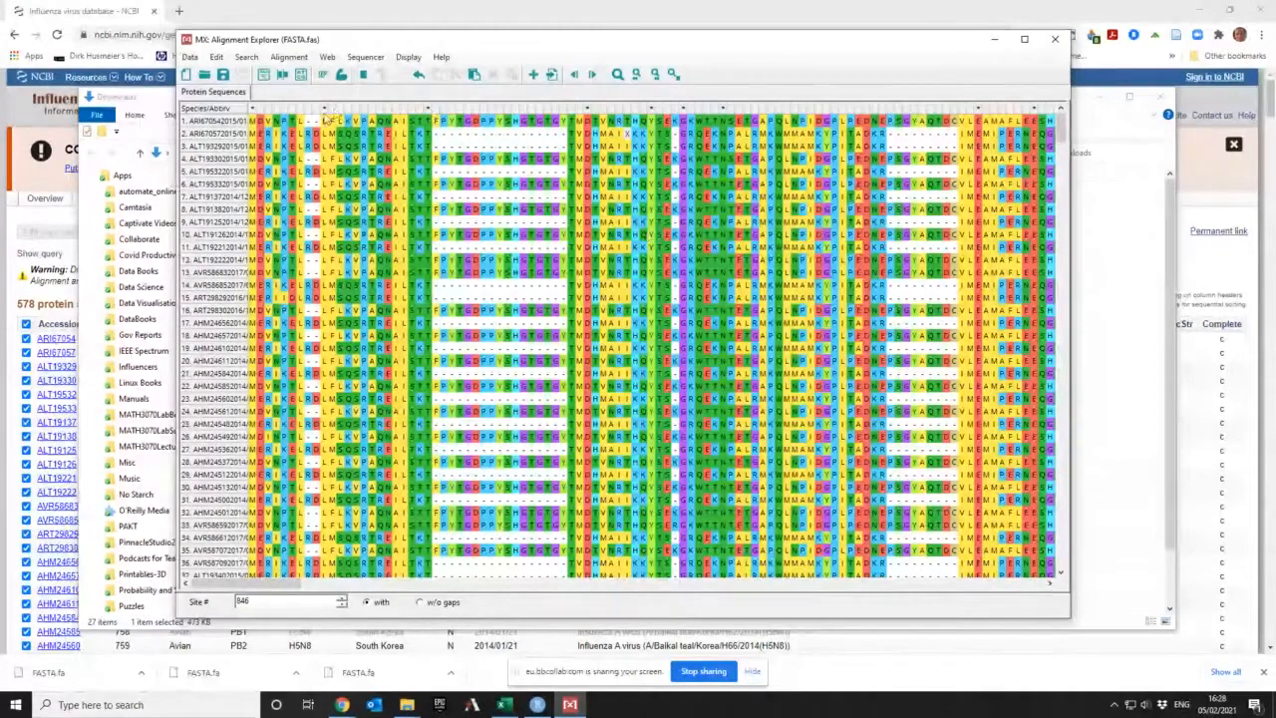
left_click_drag(281, 587, 539, 611)
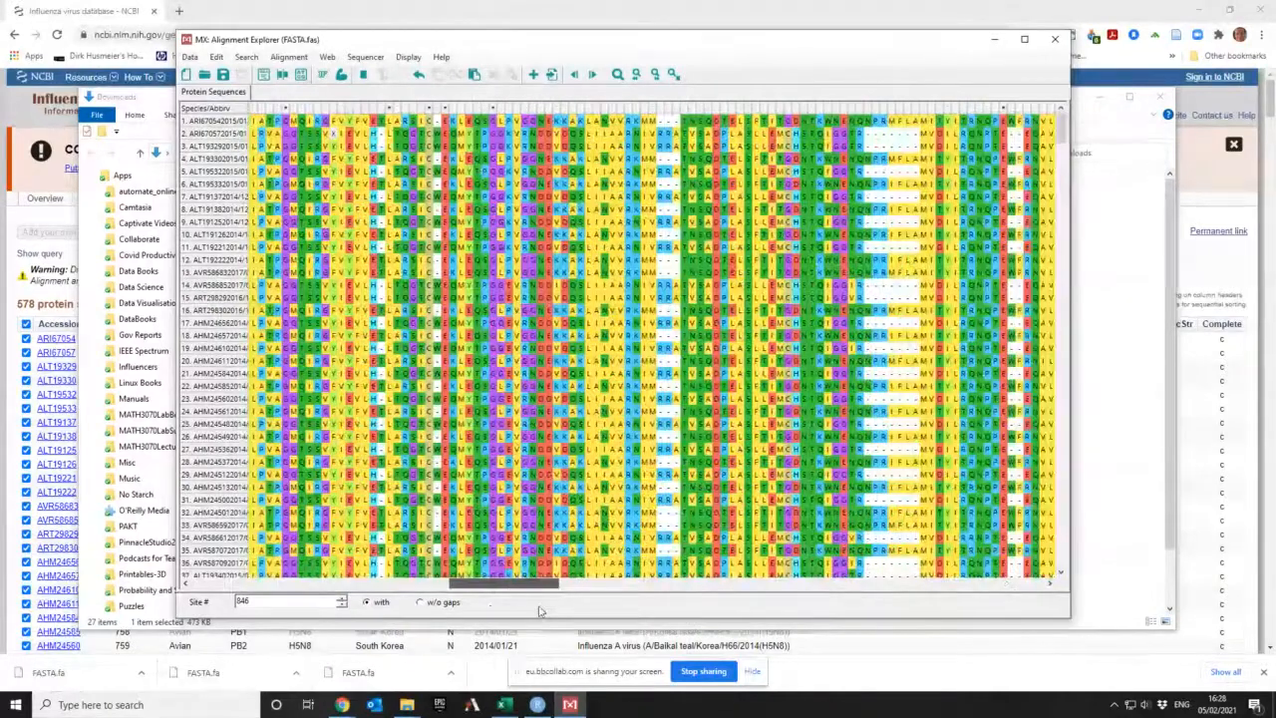
left_click_drag(539, 611, 790, 604)
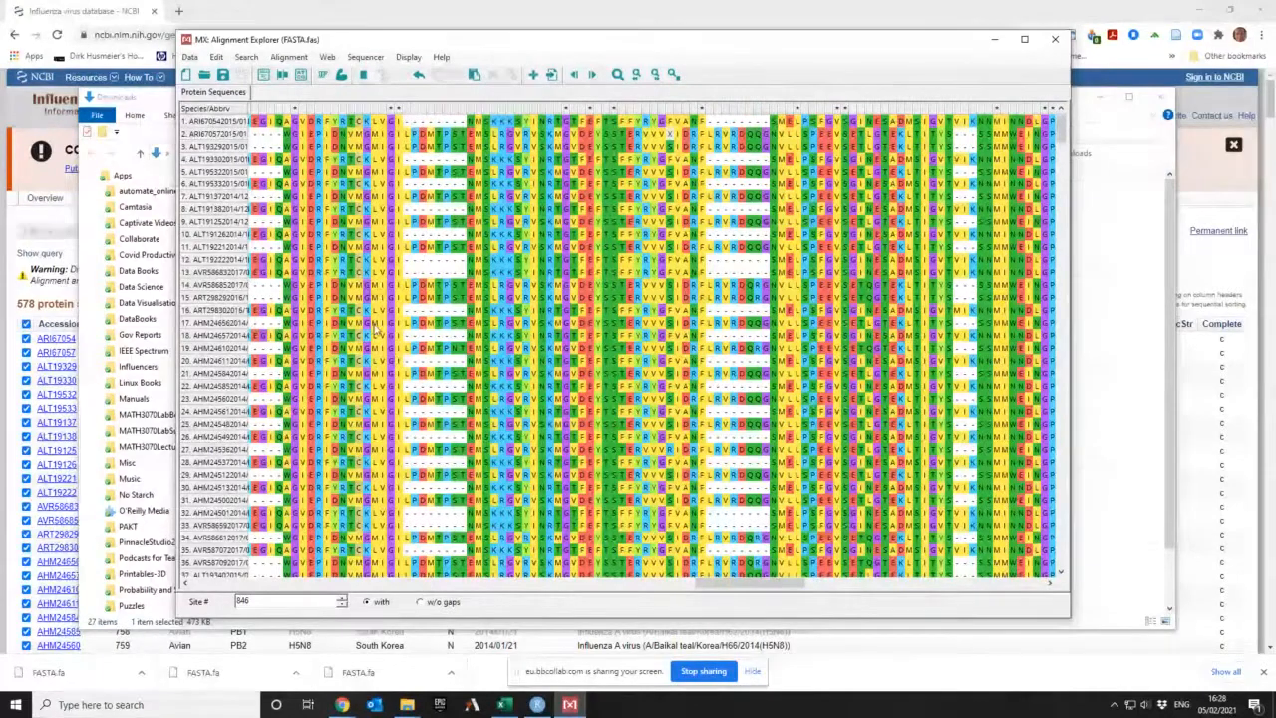
left_click_drag(712, 595, 211, 576)
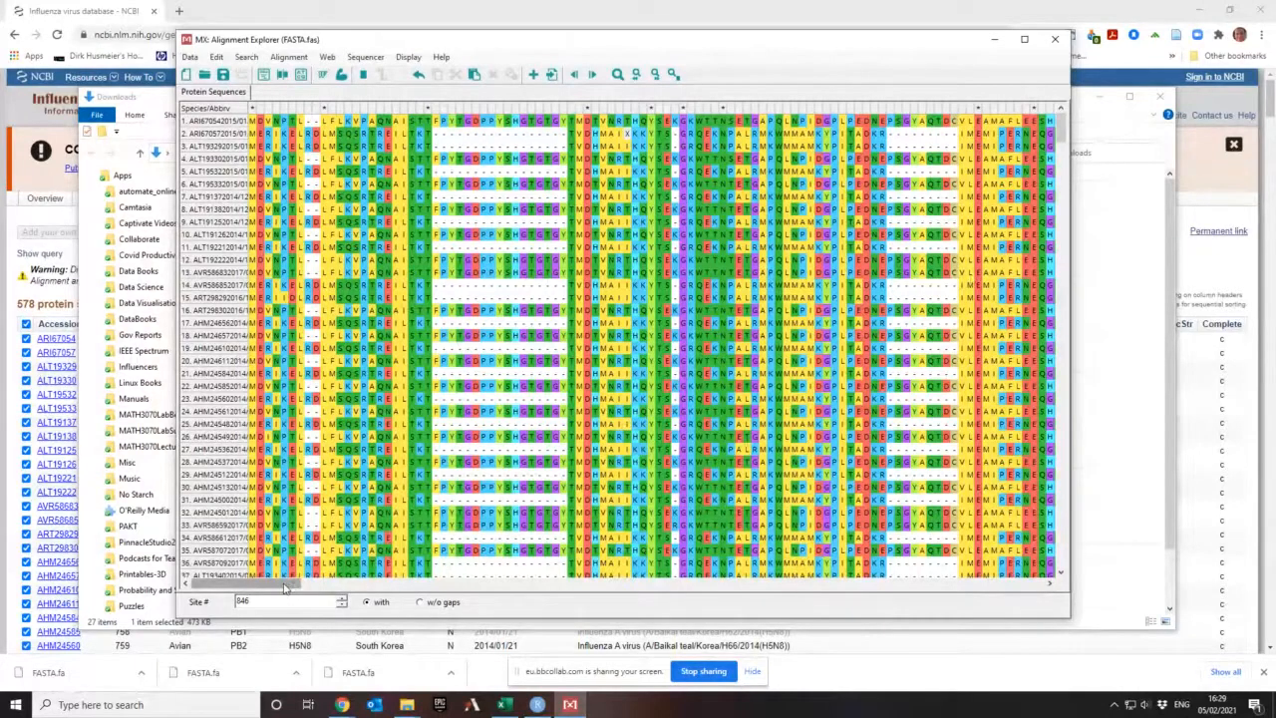
left_click_drag(284, 589, 202, 568)
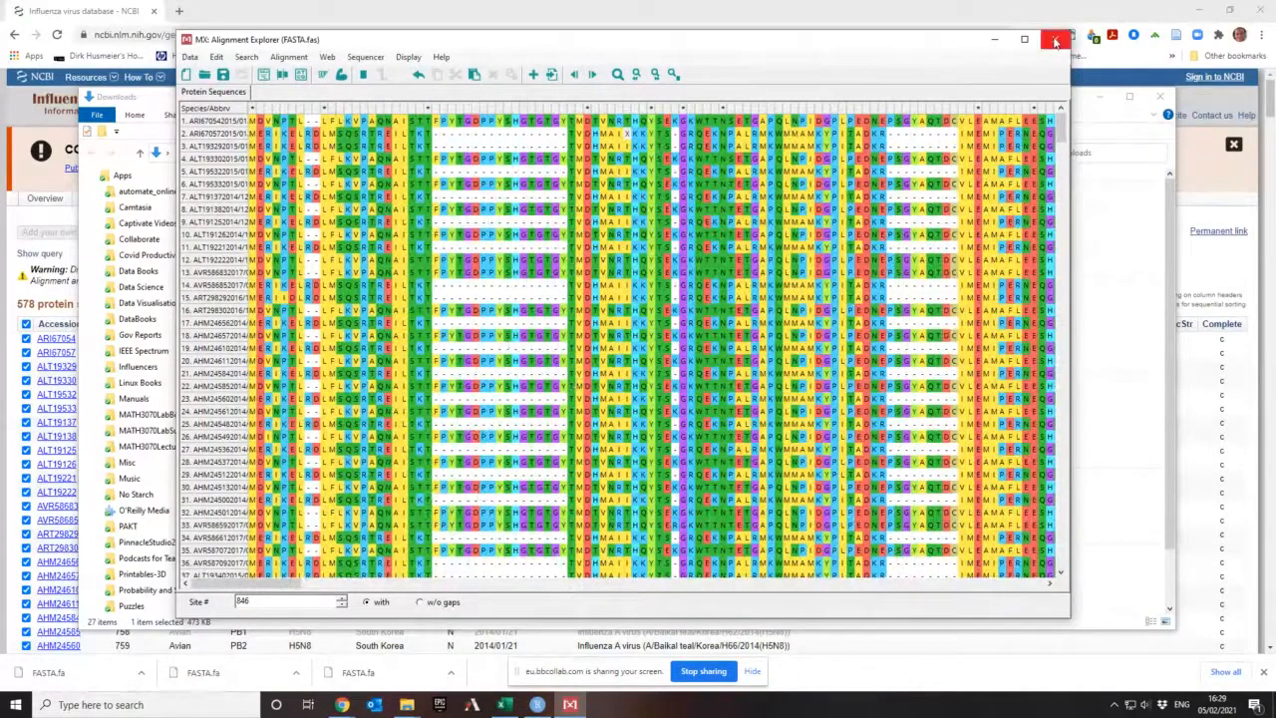
left_click(1055, 40)
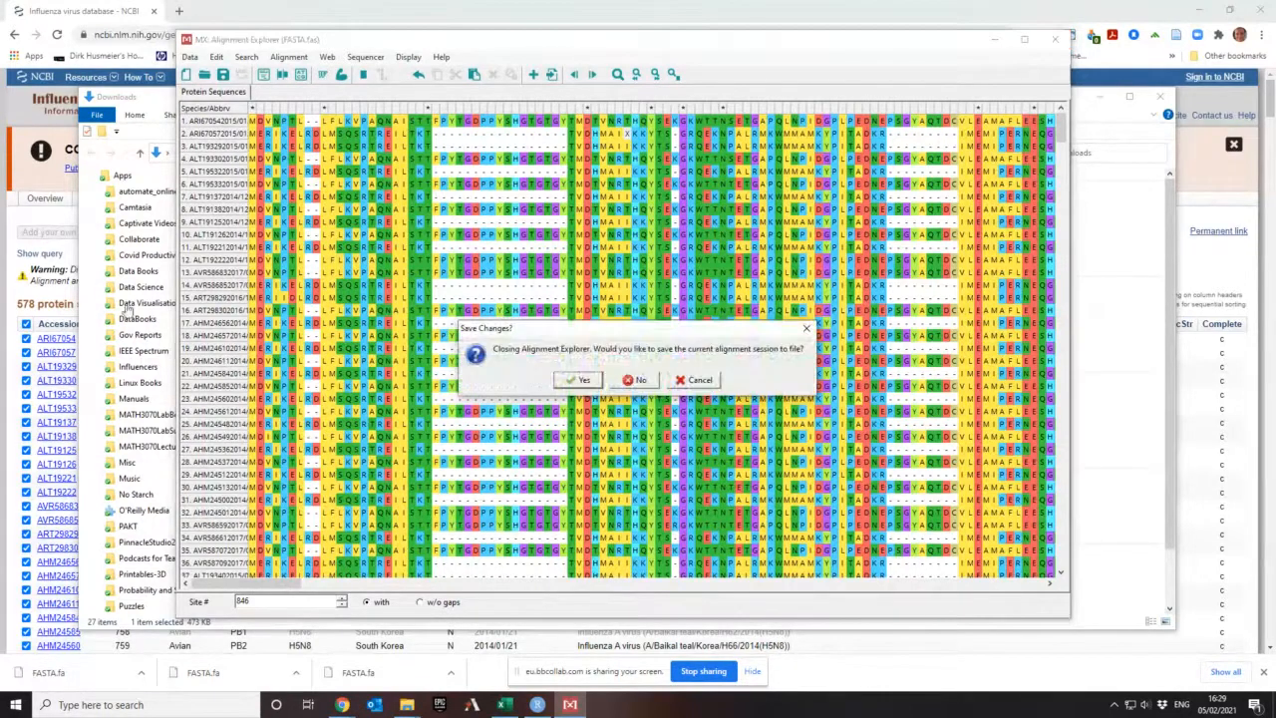
left_click(638, 380)
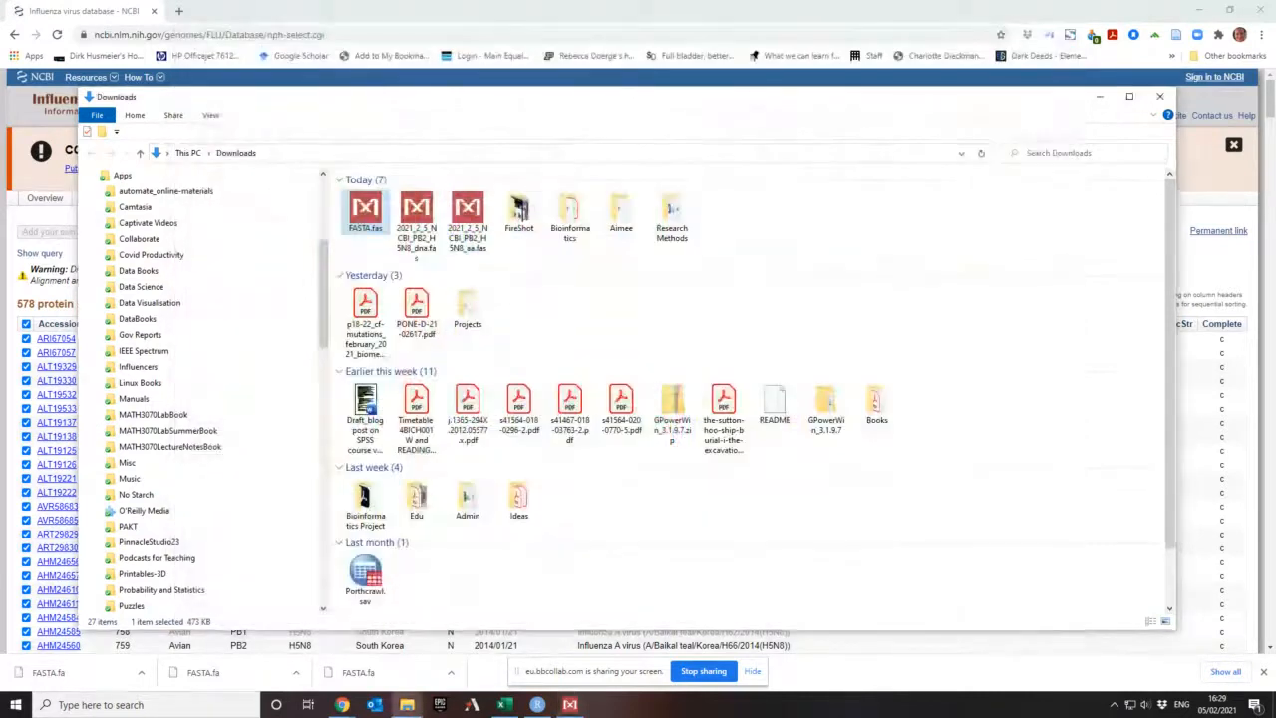